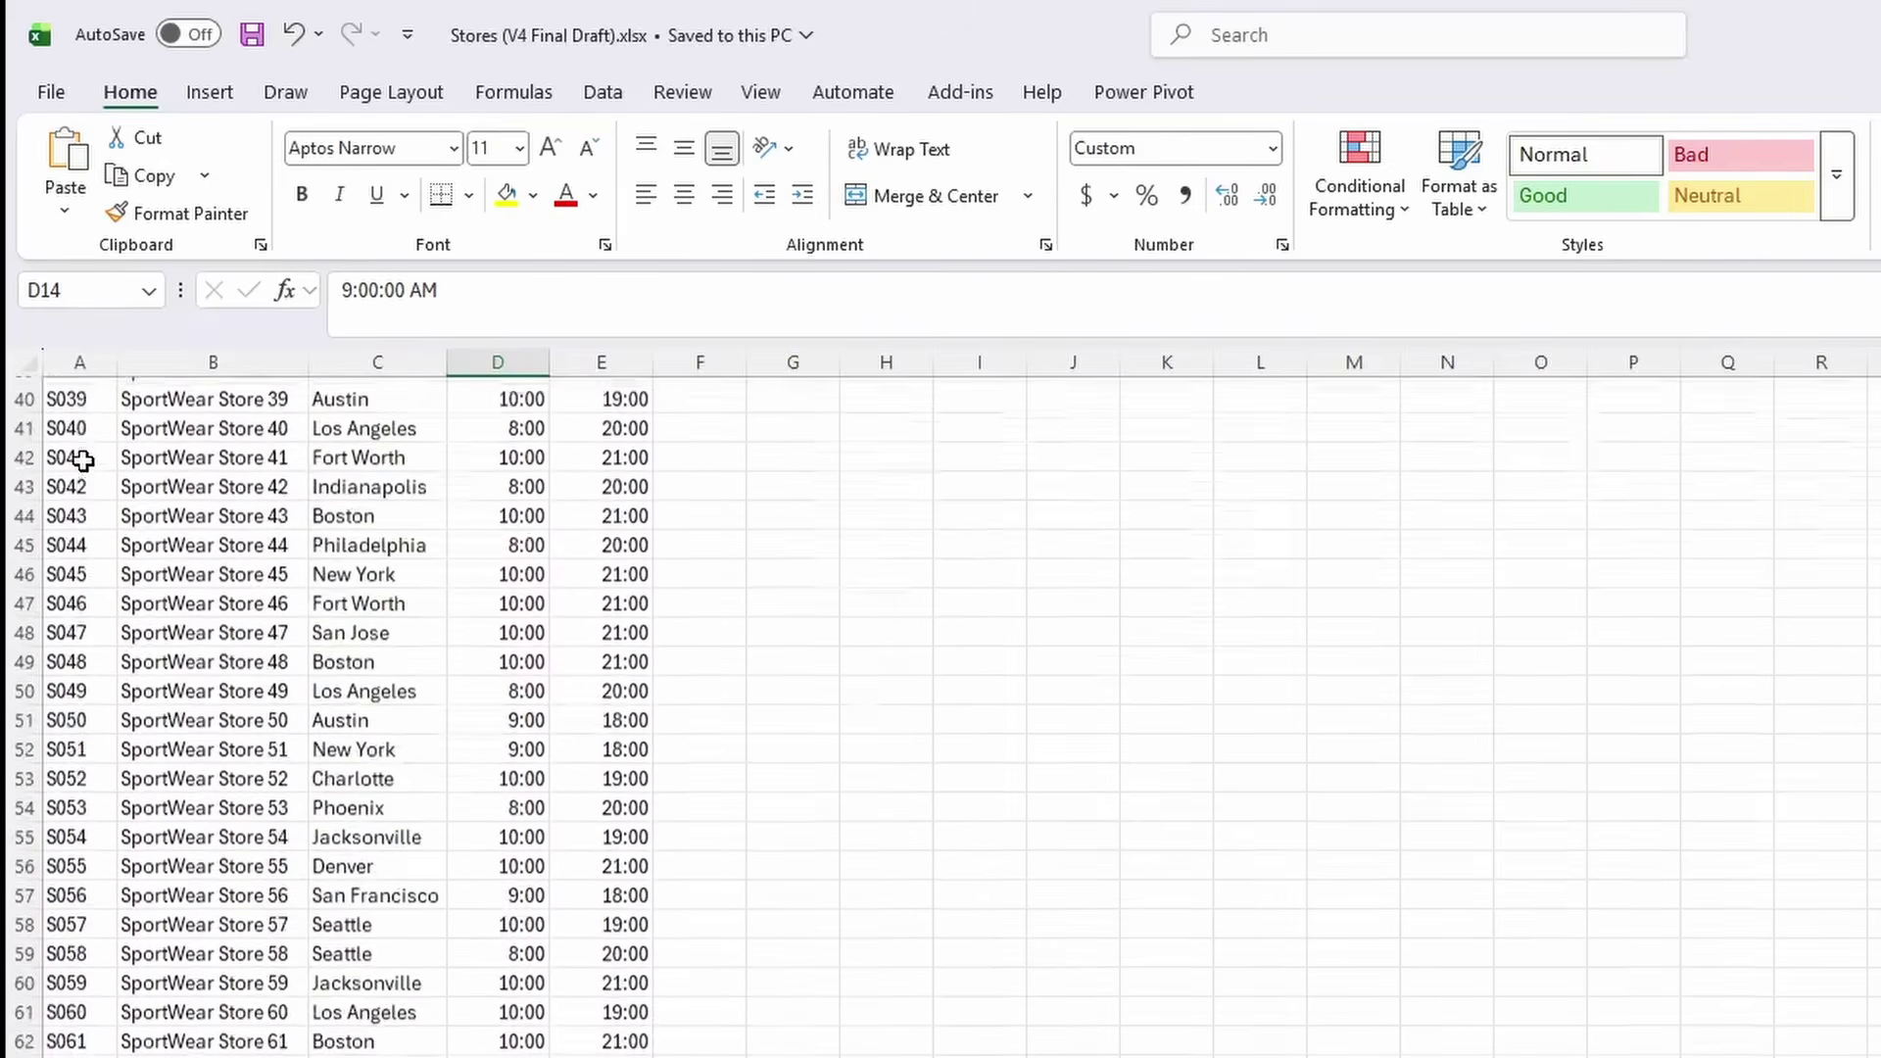
- Review the store list in the Excel sheet, including the OpenHour and CloseHour columns
scroll(82, 461, "up", 12)
scroll(82, 460, "up", 1)
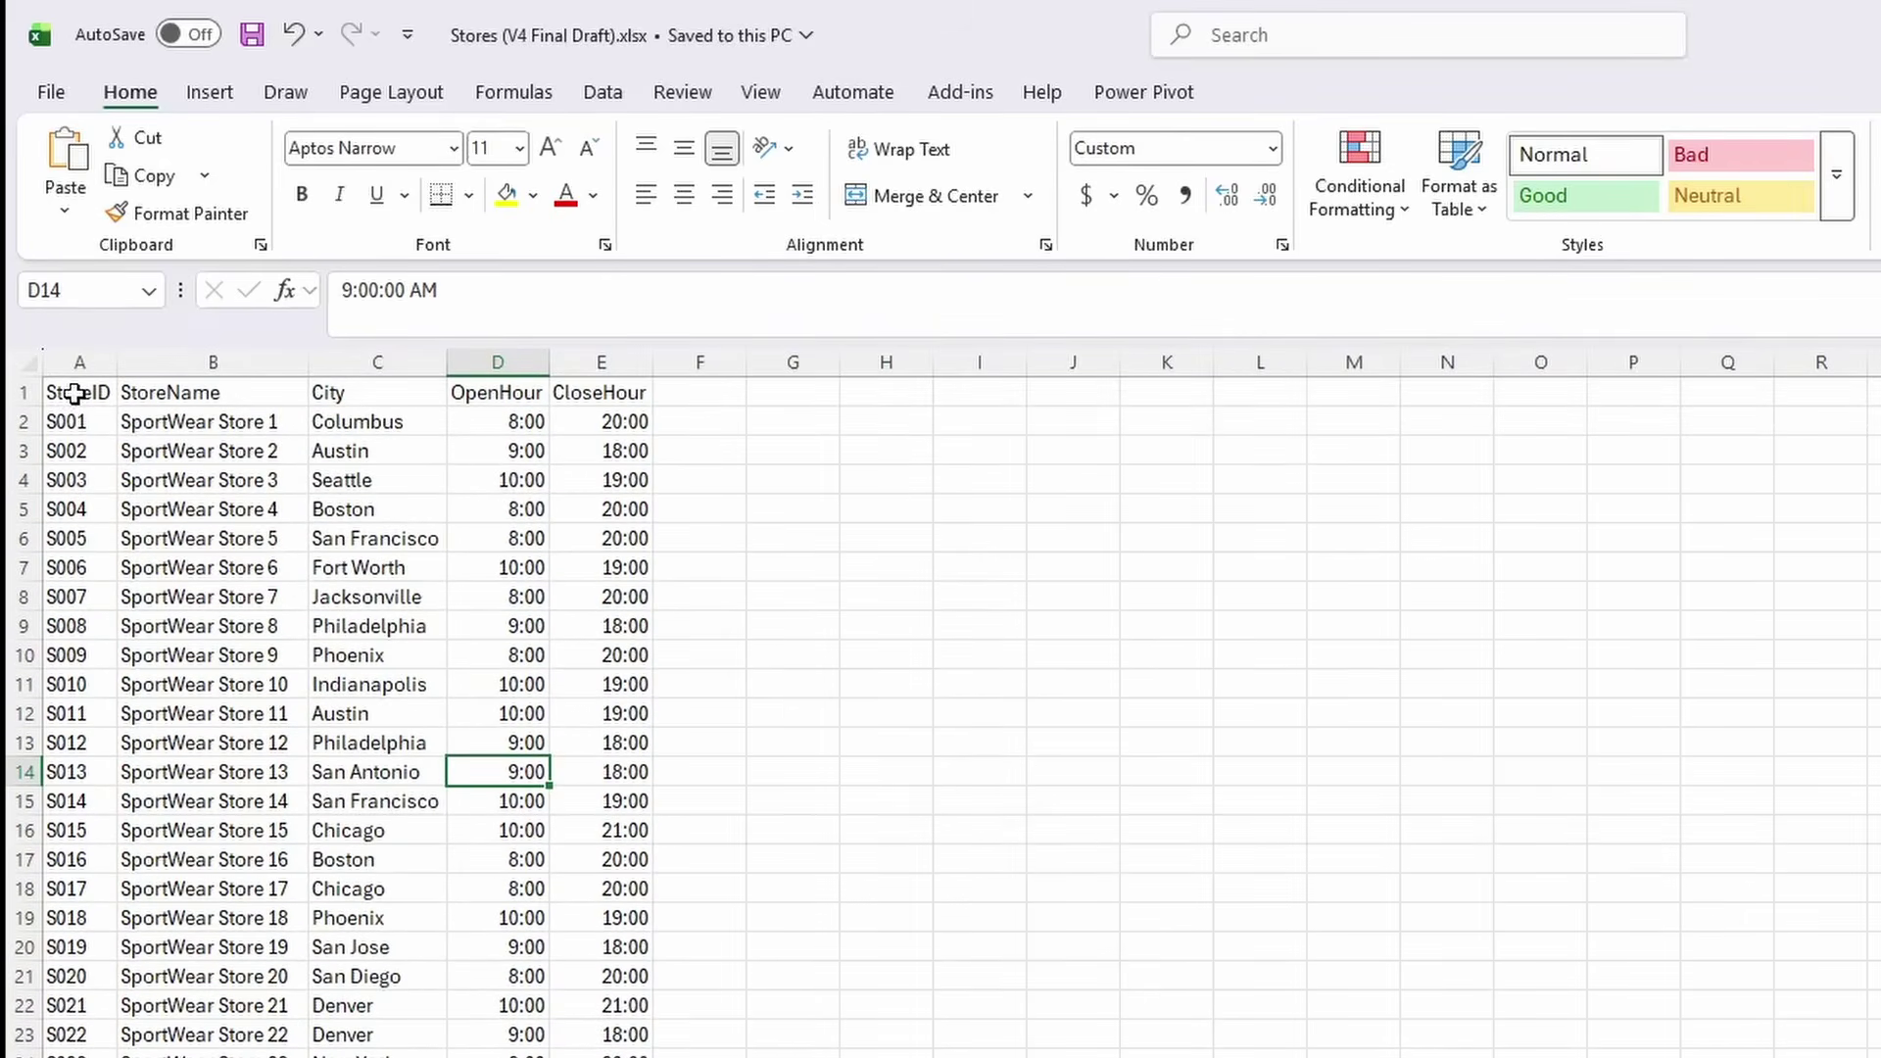
left_click(514, 419)
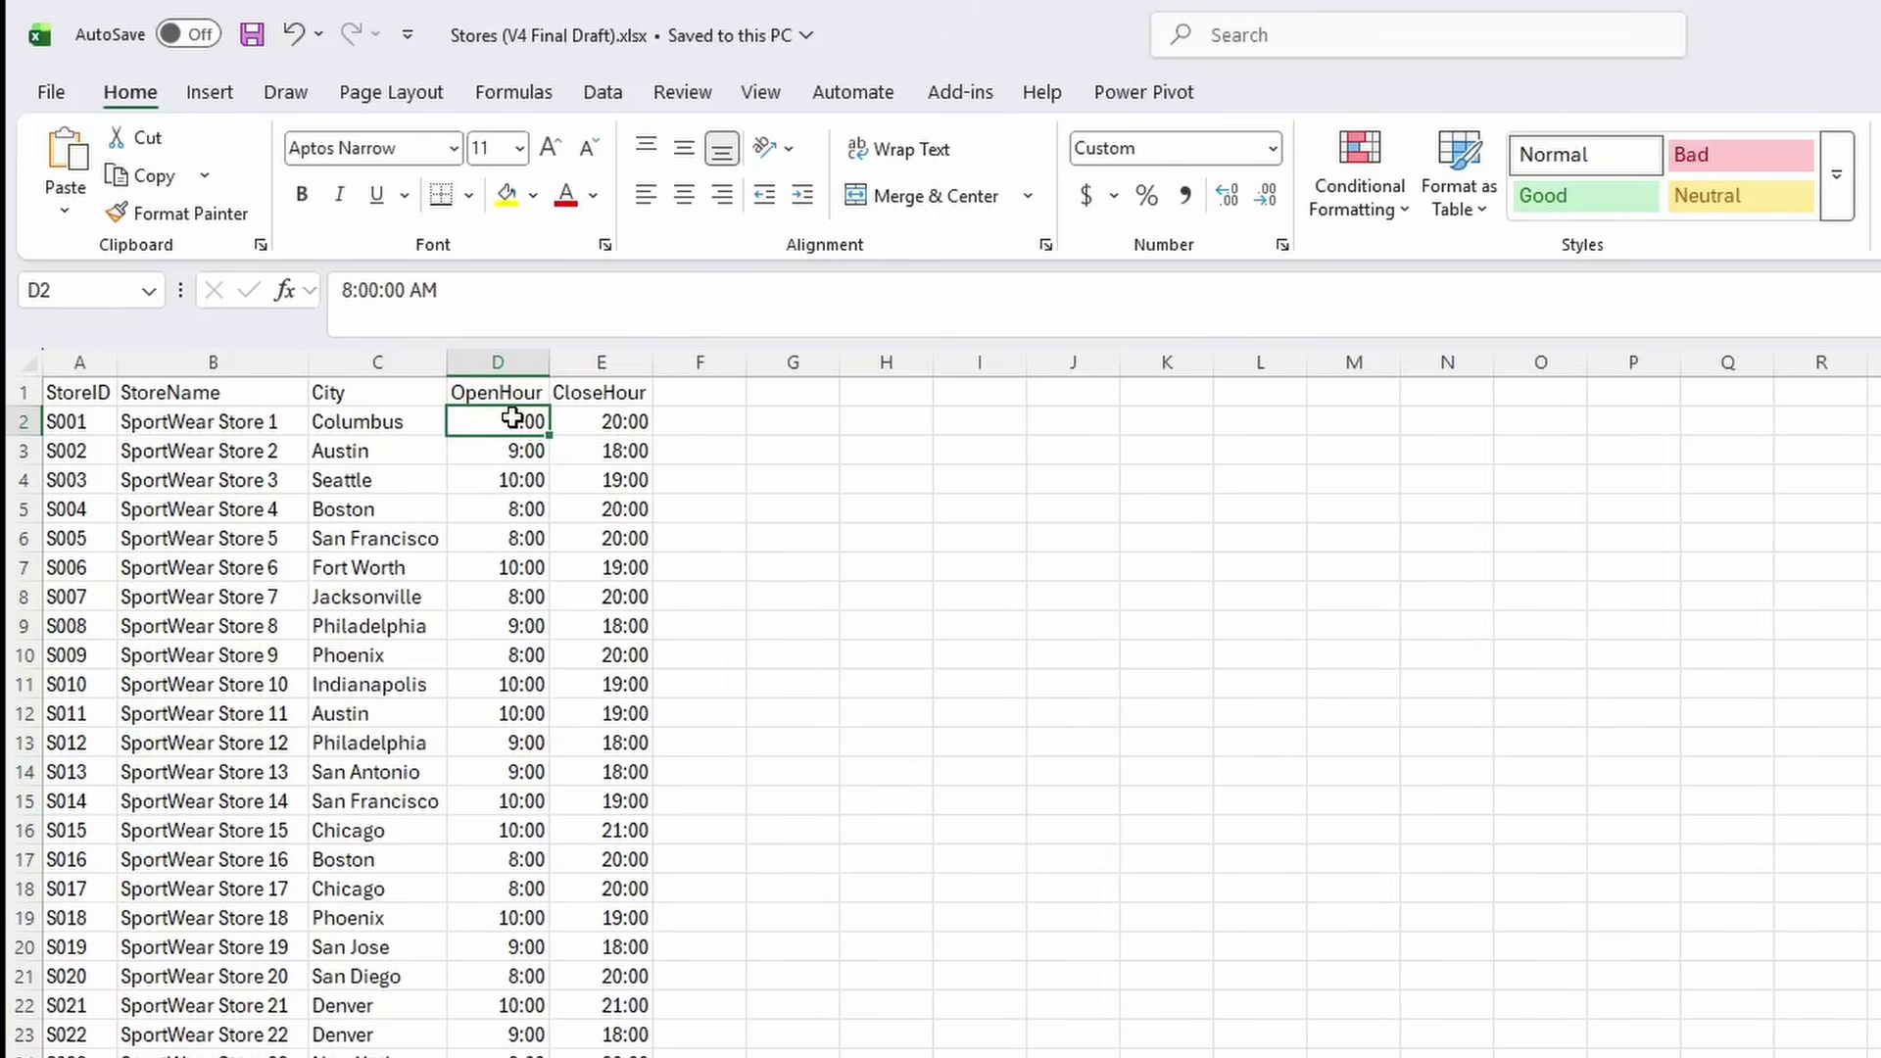
left_click_drag(637, 421, 650, 600)
left_click(865, 627)
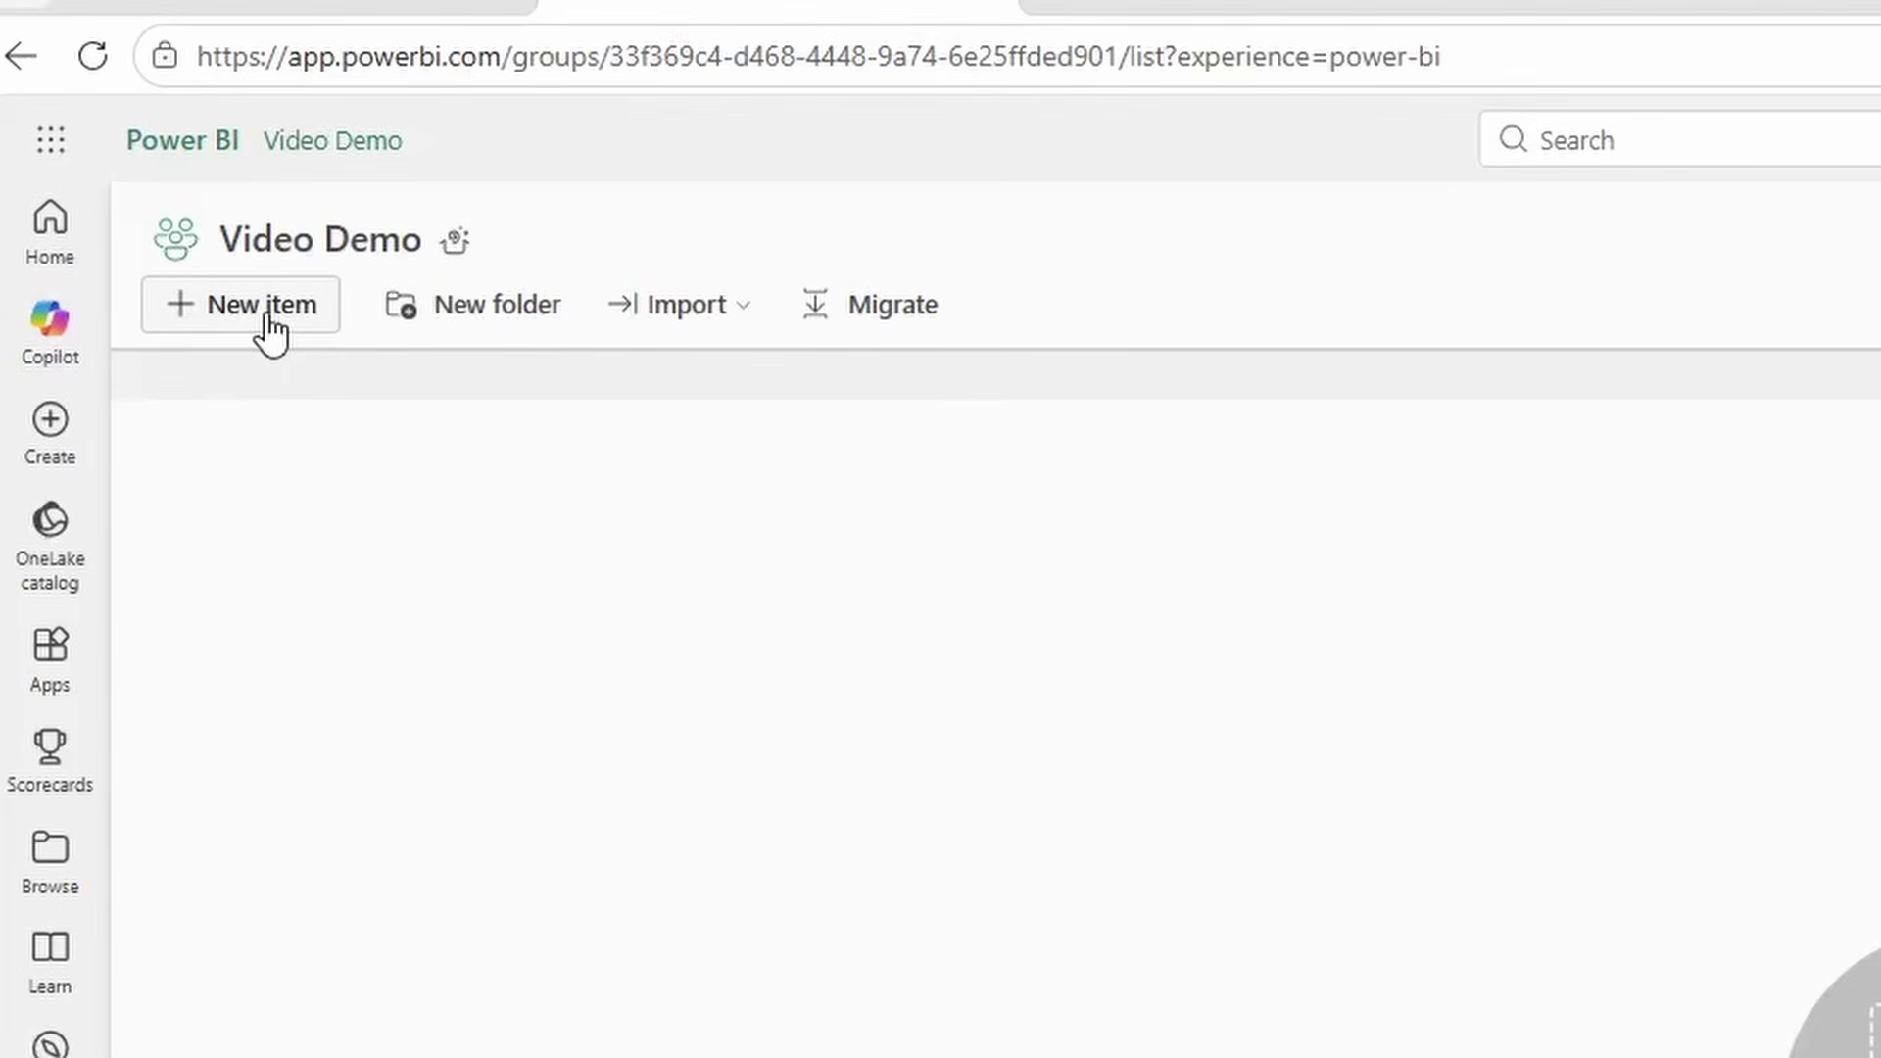
- In Power BI, start a new SQL database in the Video Demo workspace and upgrade the workspace to the free Fabric trial
left_click(266, 315)
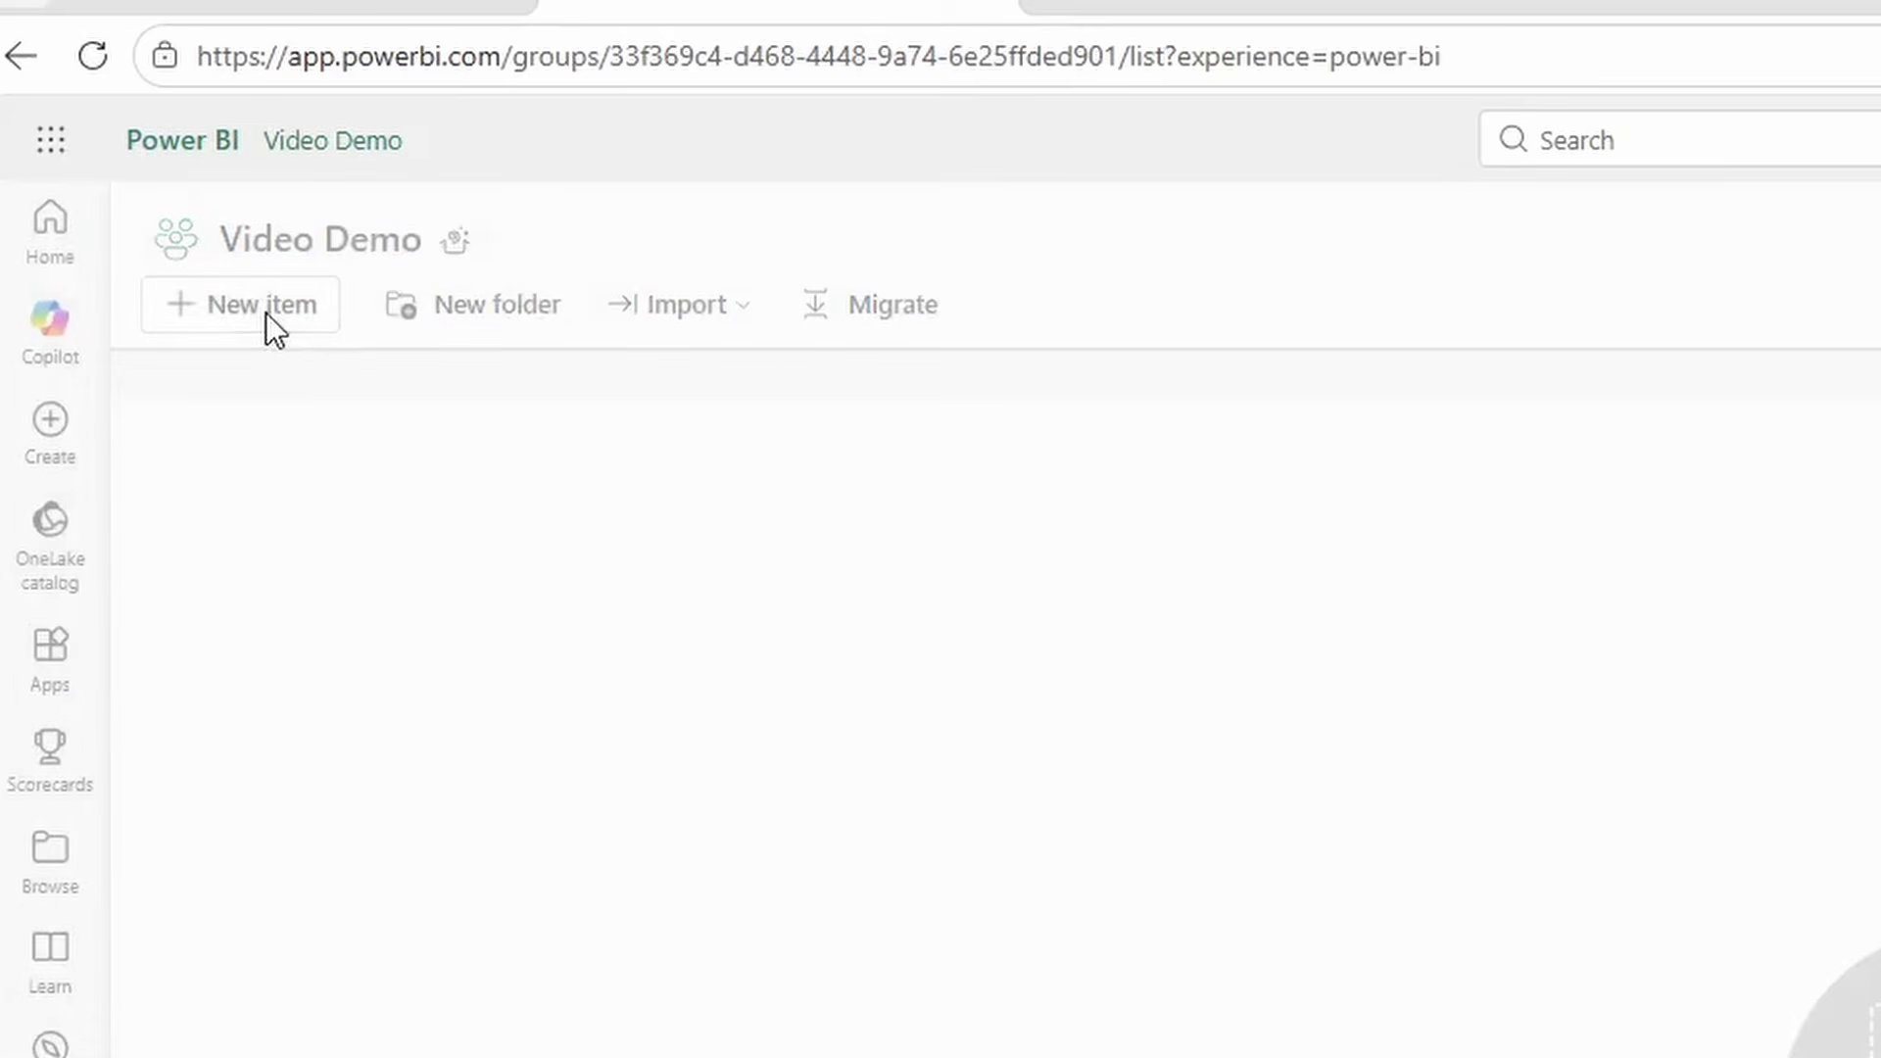
left_click(1640, 109)
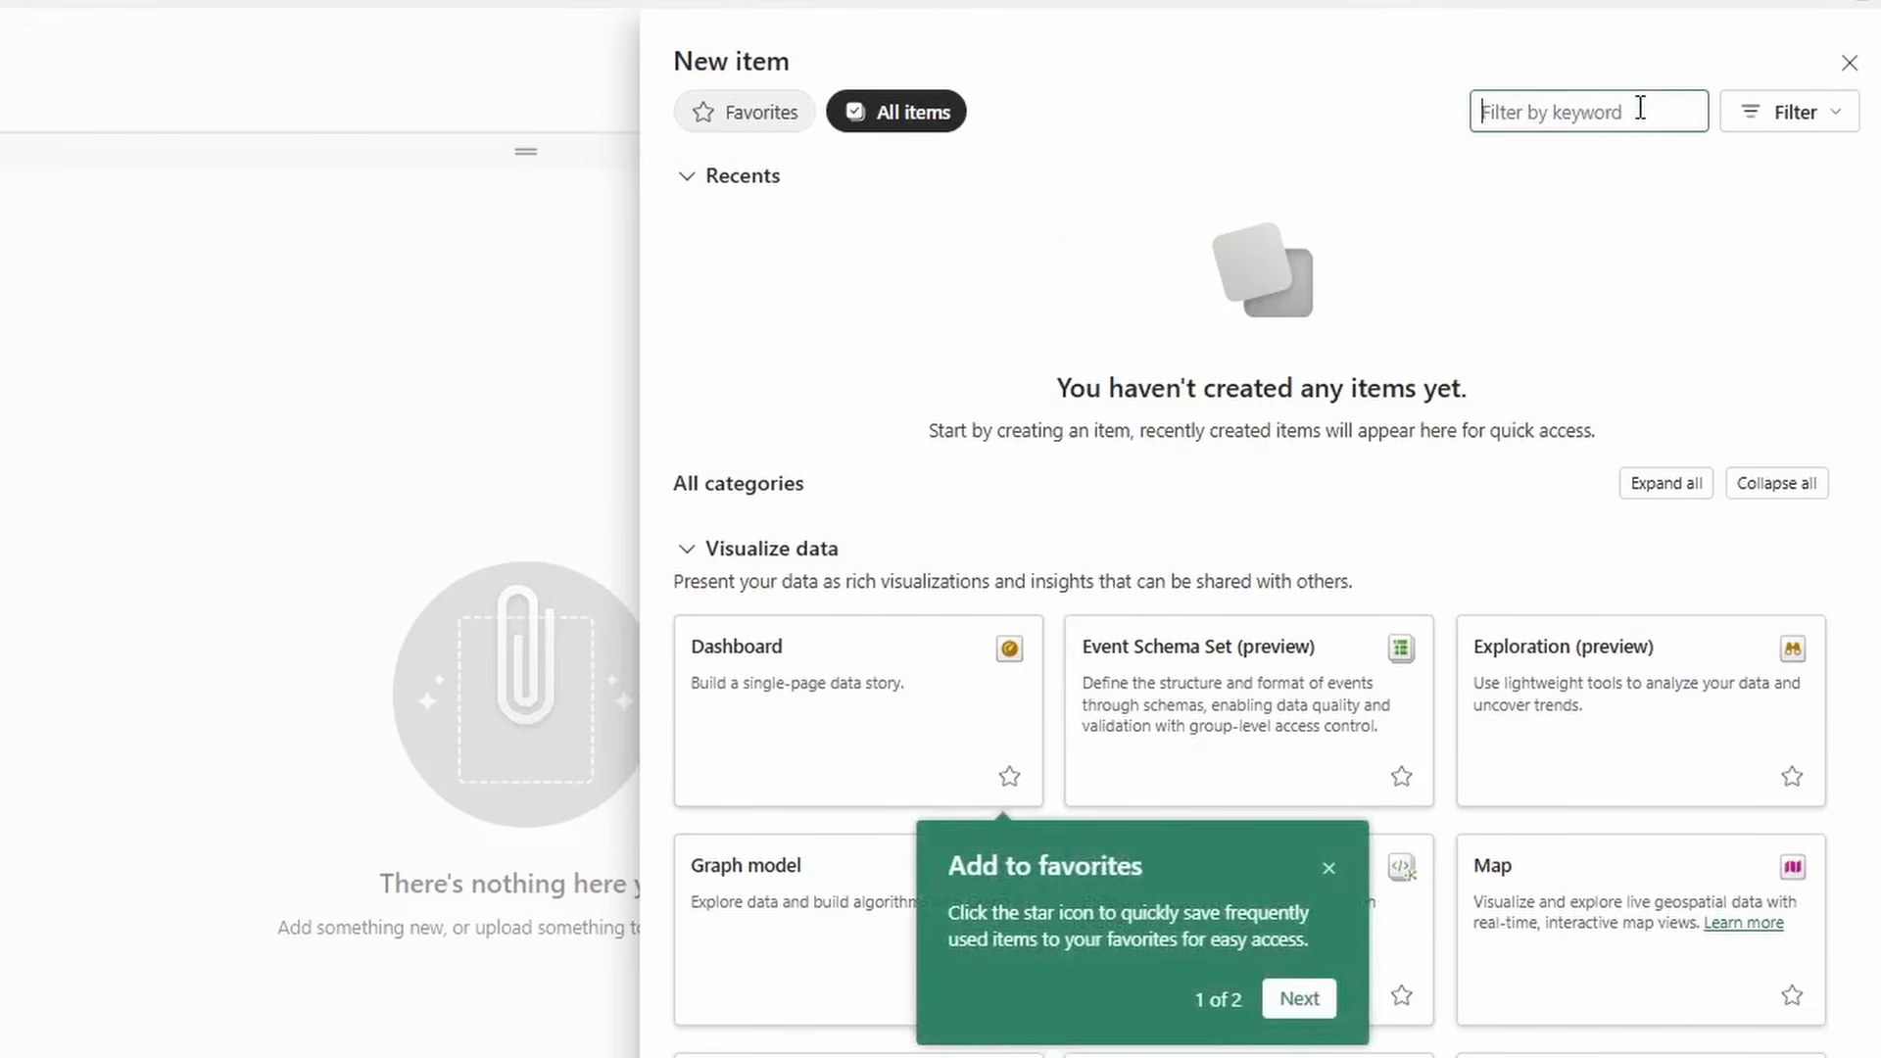
type("sql")
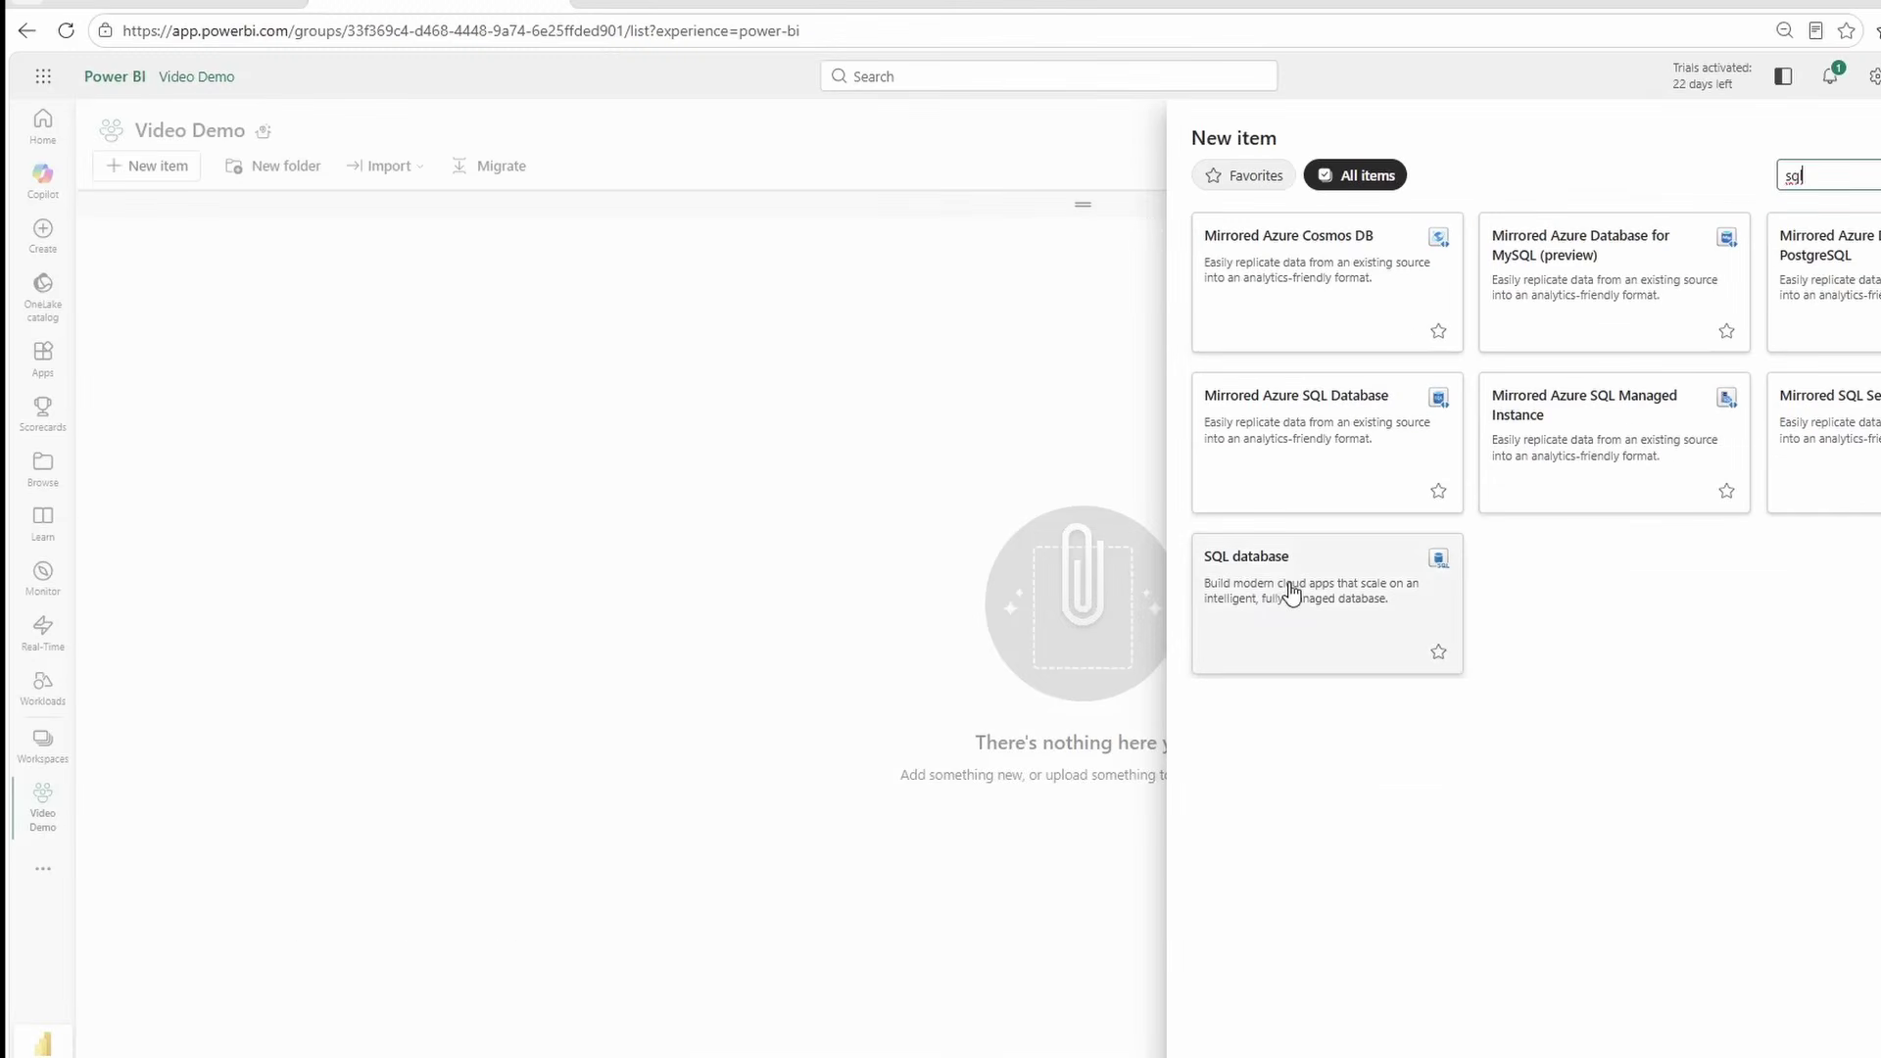
left_click(1292, 591)
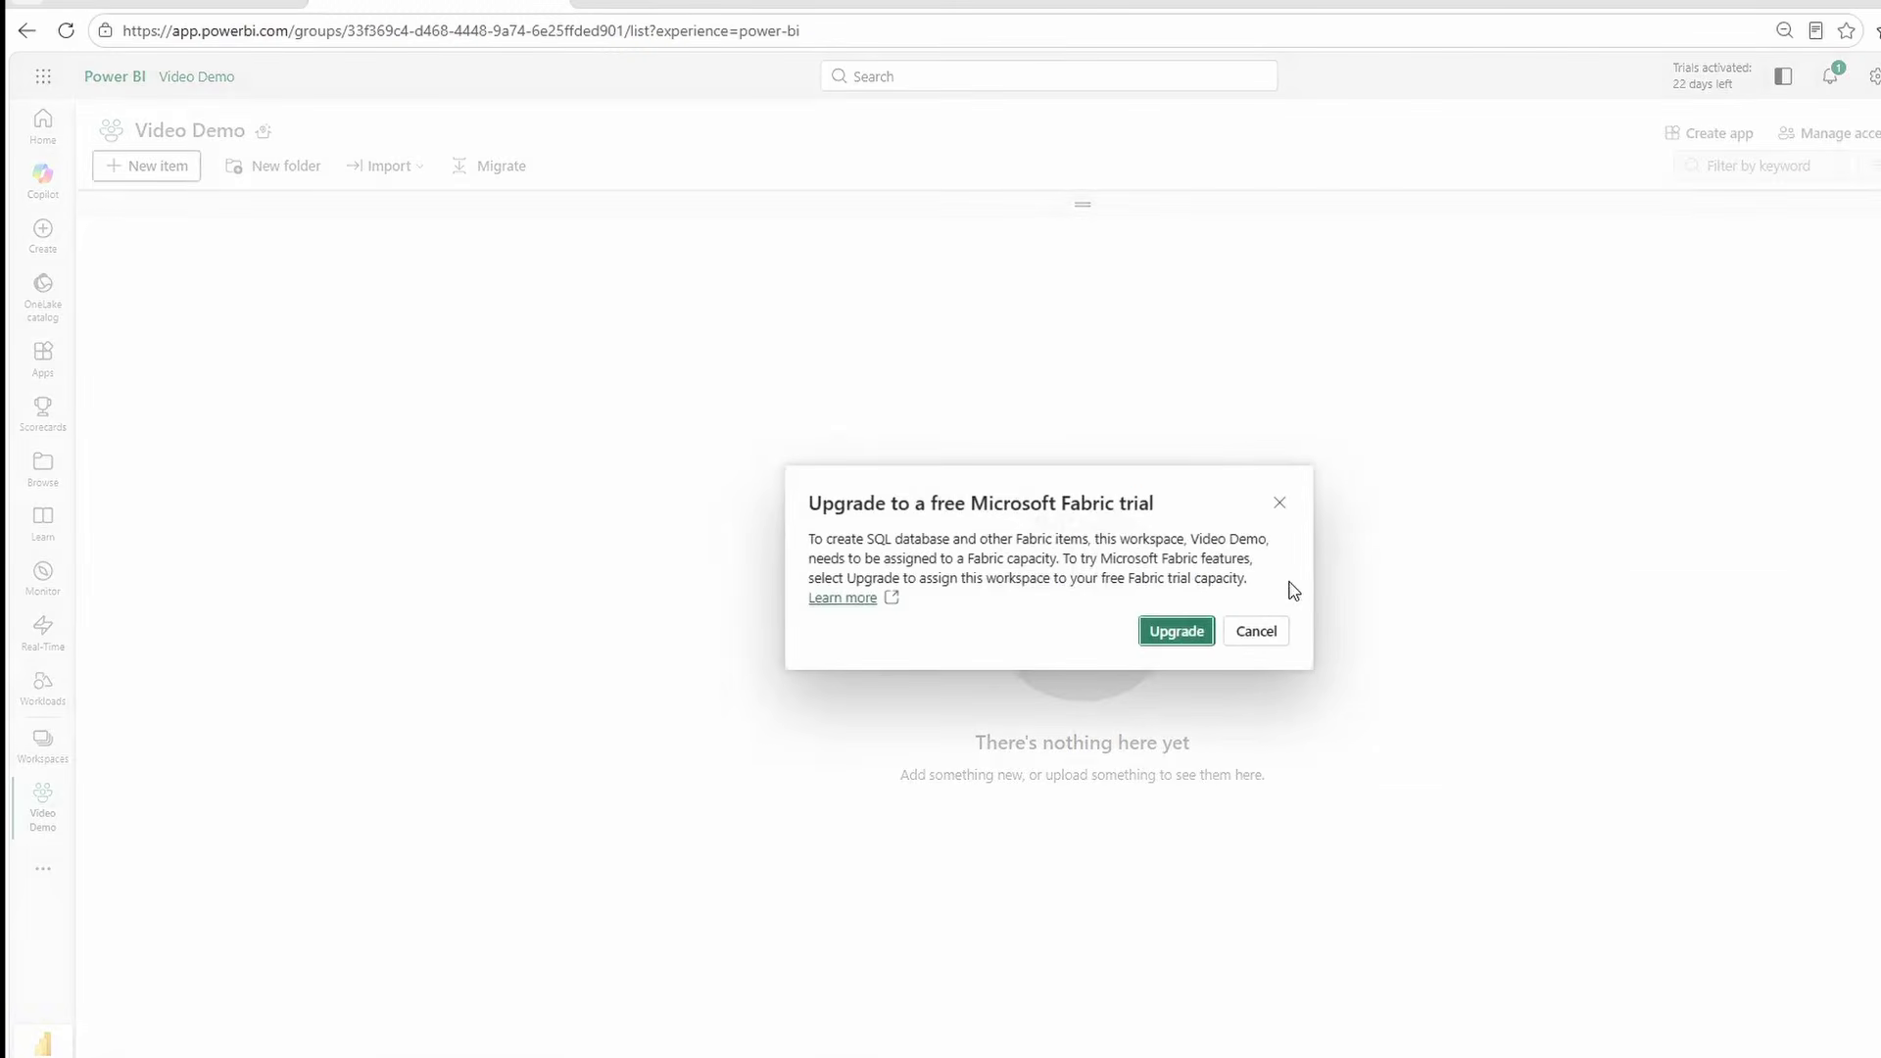
left_click(1182, 637)
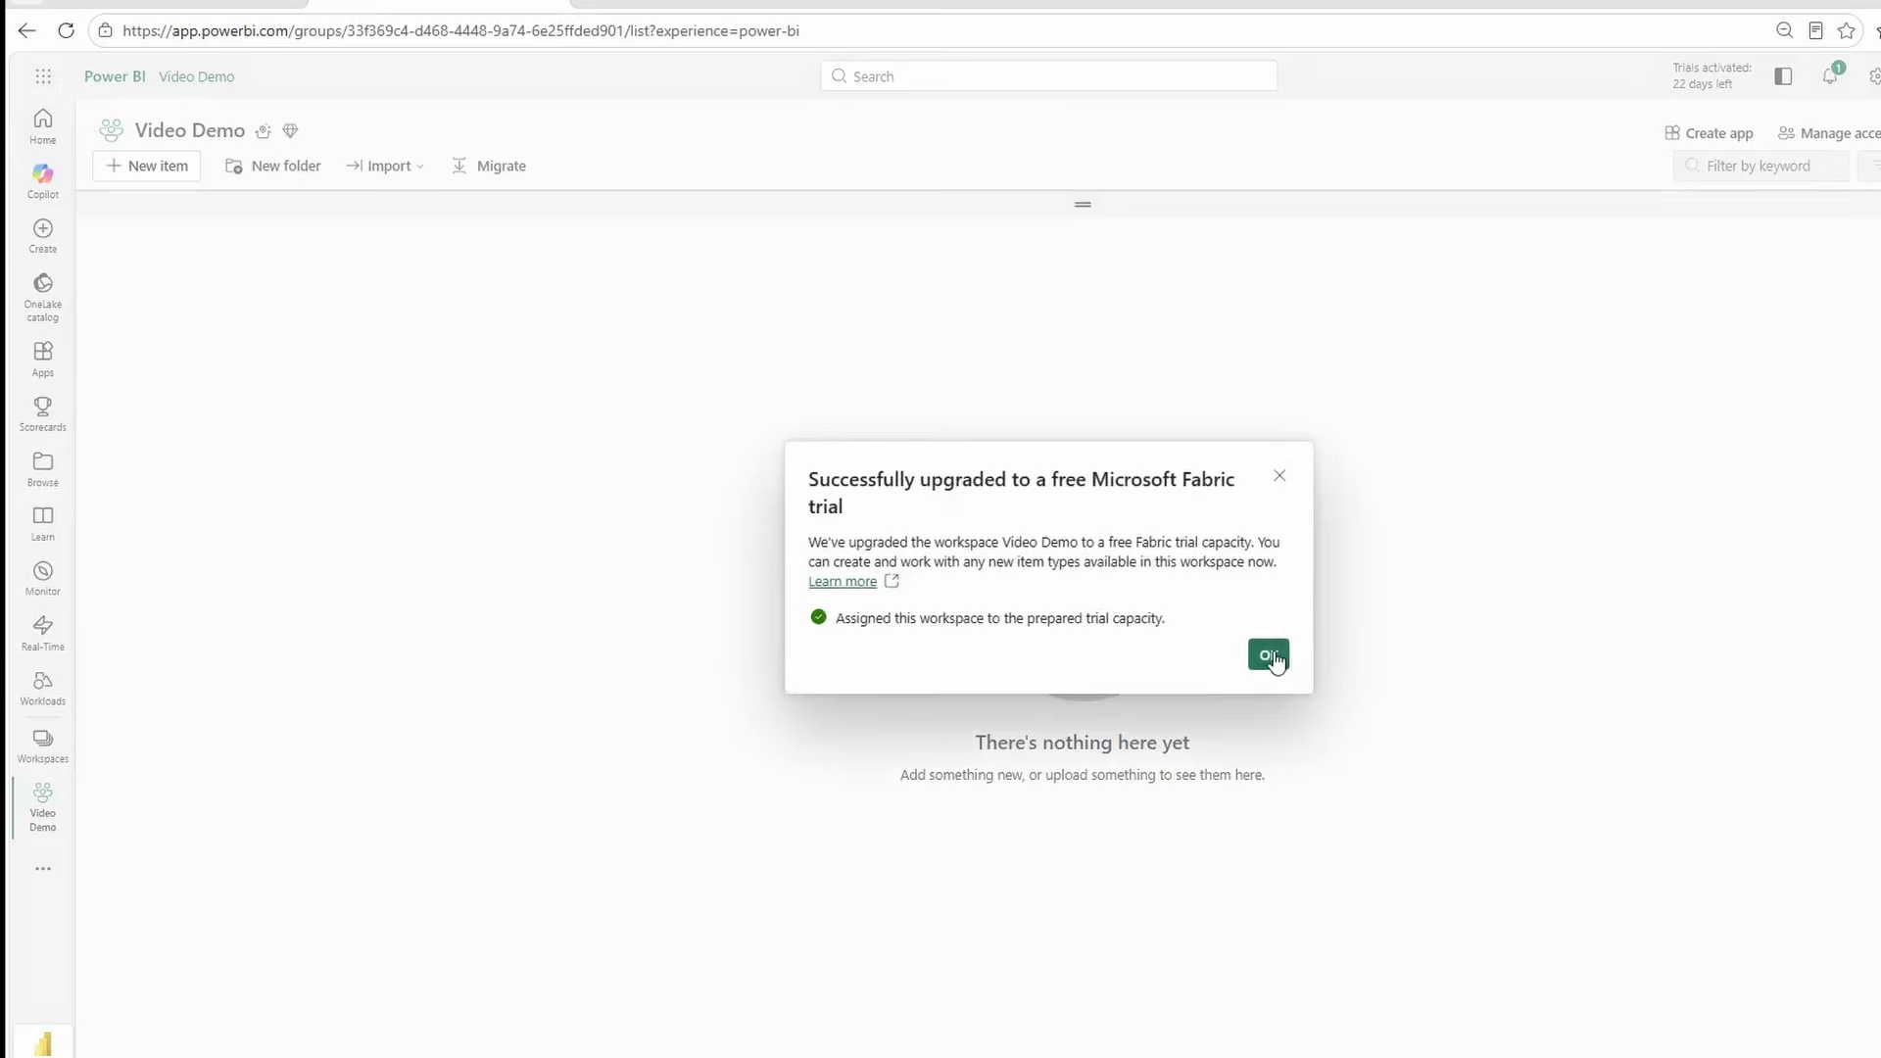
left_click(1269, 650)
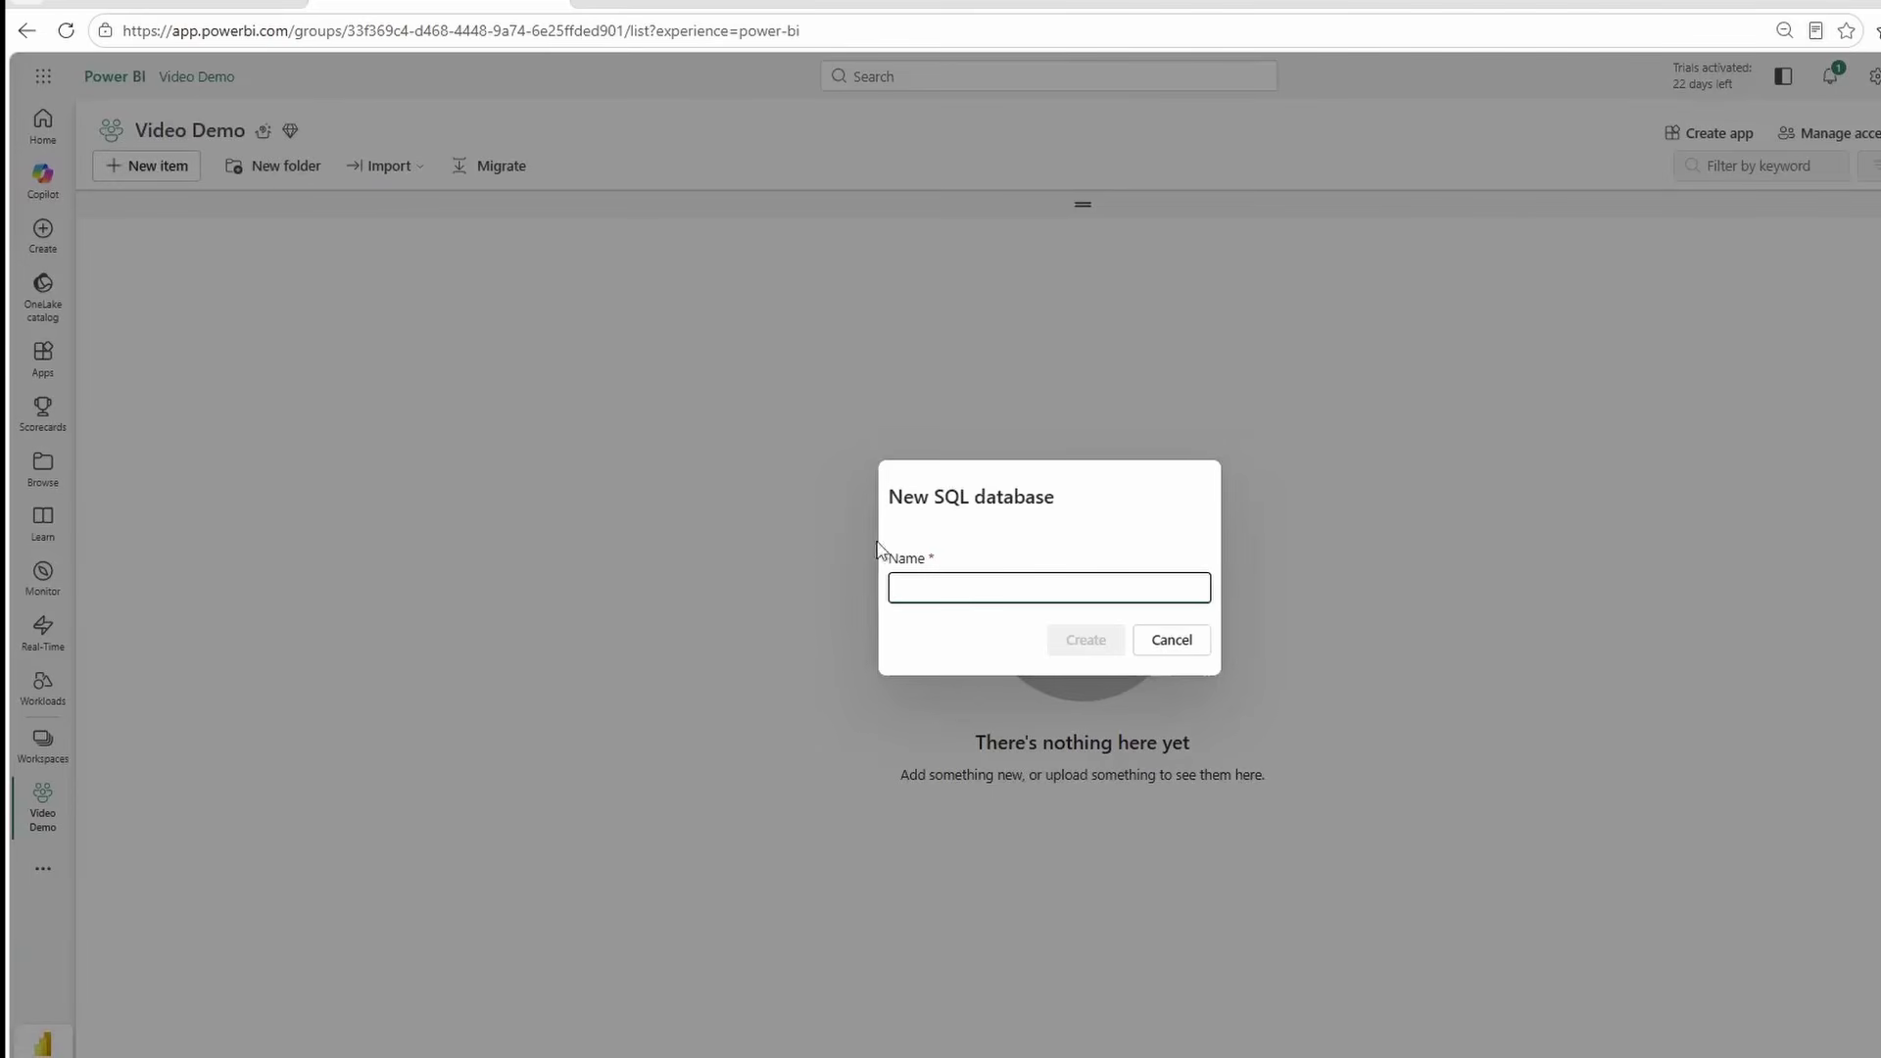
- Name the new SQL database Video Demo and create it
type("Vide")
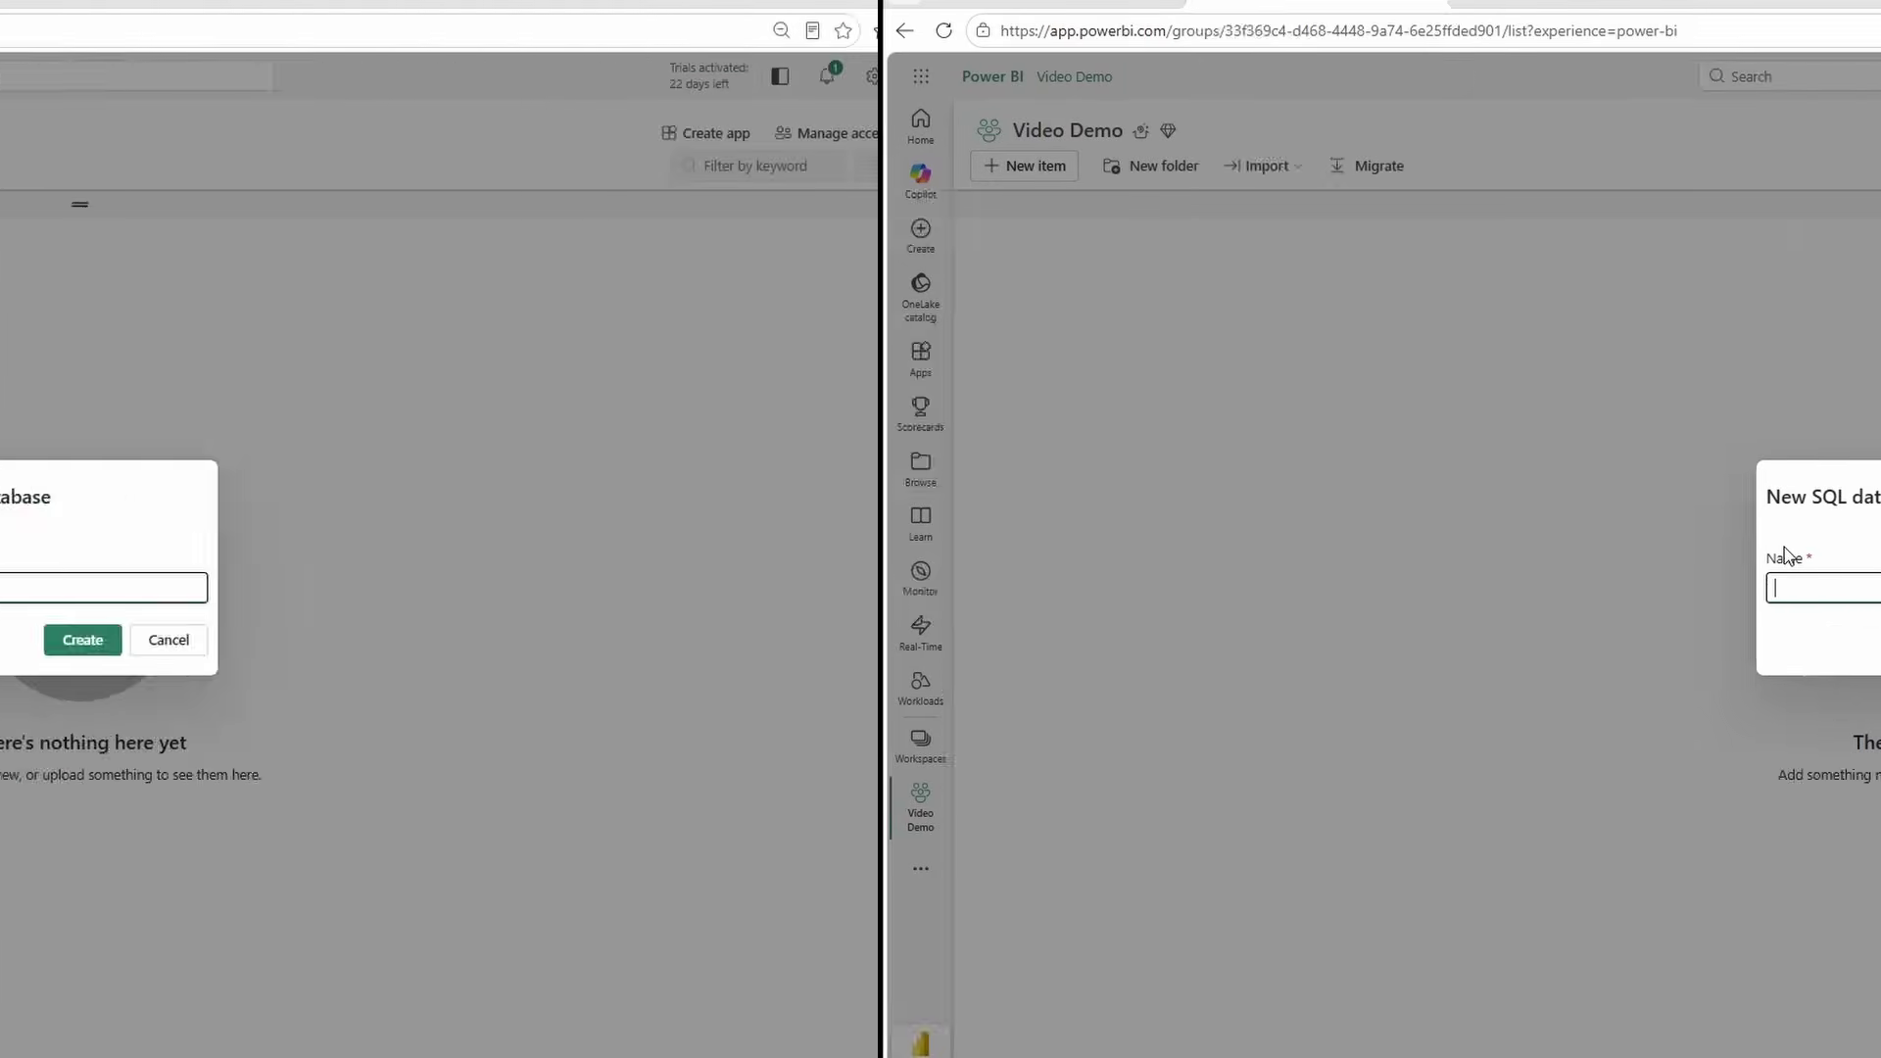
type("o Demo")
key("Return")
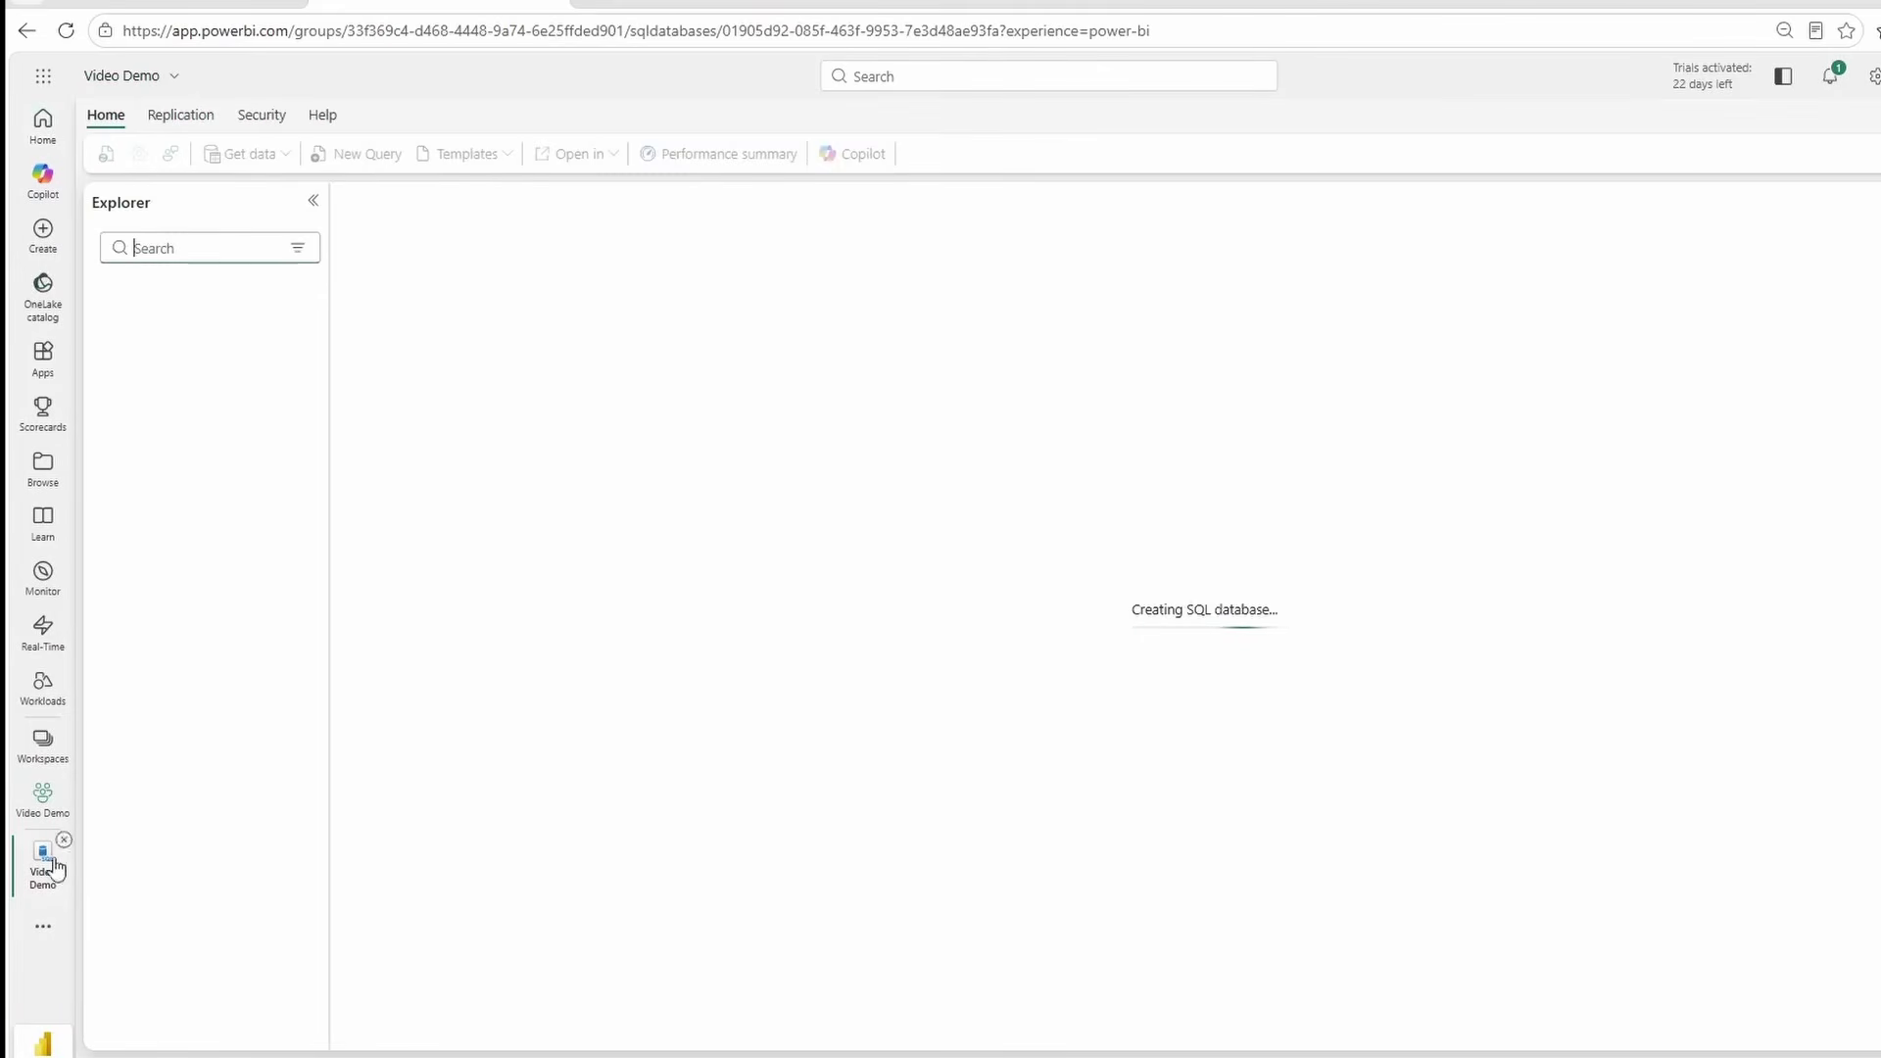
- Return to the Video Demo workspace, find the Plan (preview) item type and start a new plan
left_click(43, 798)
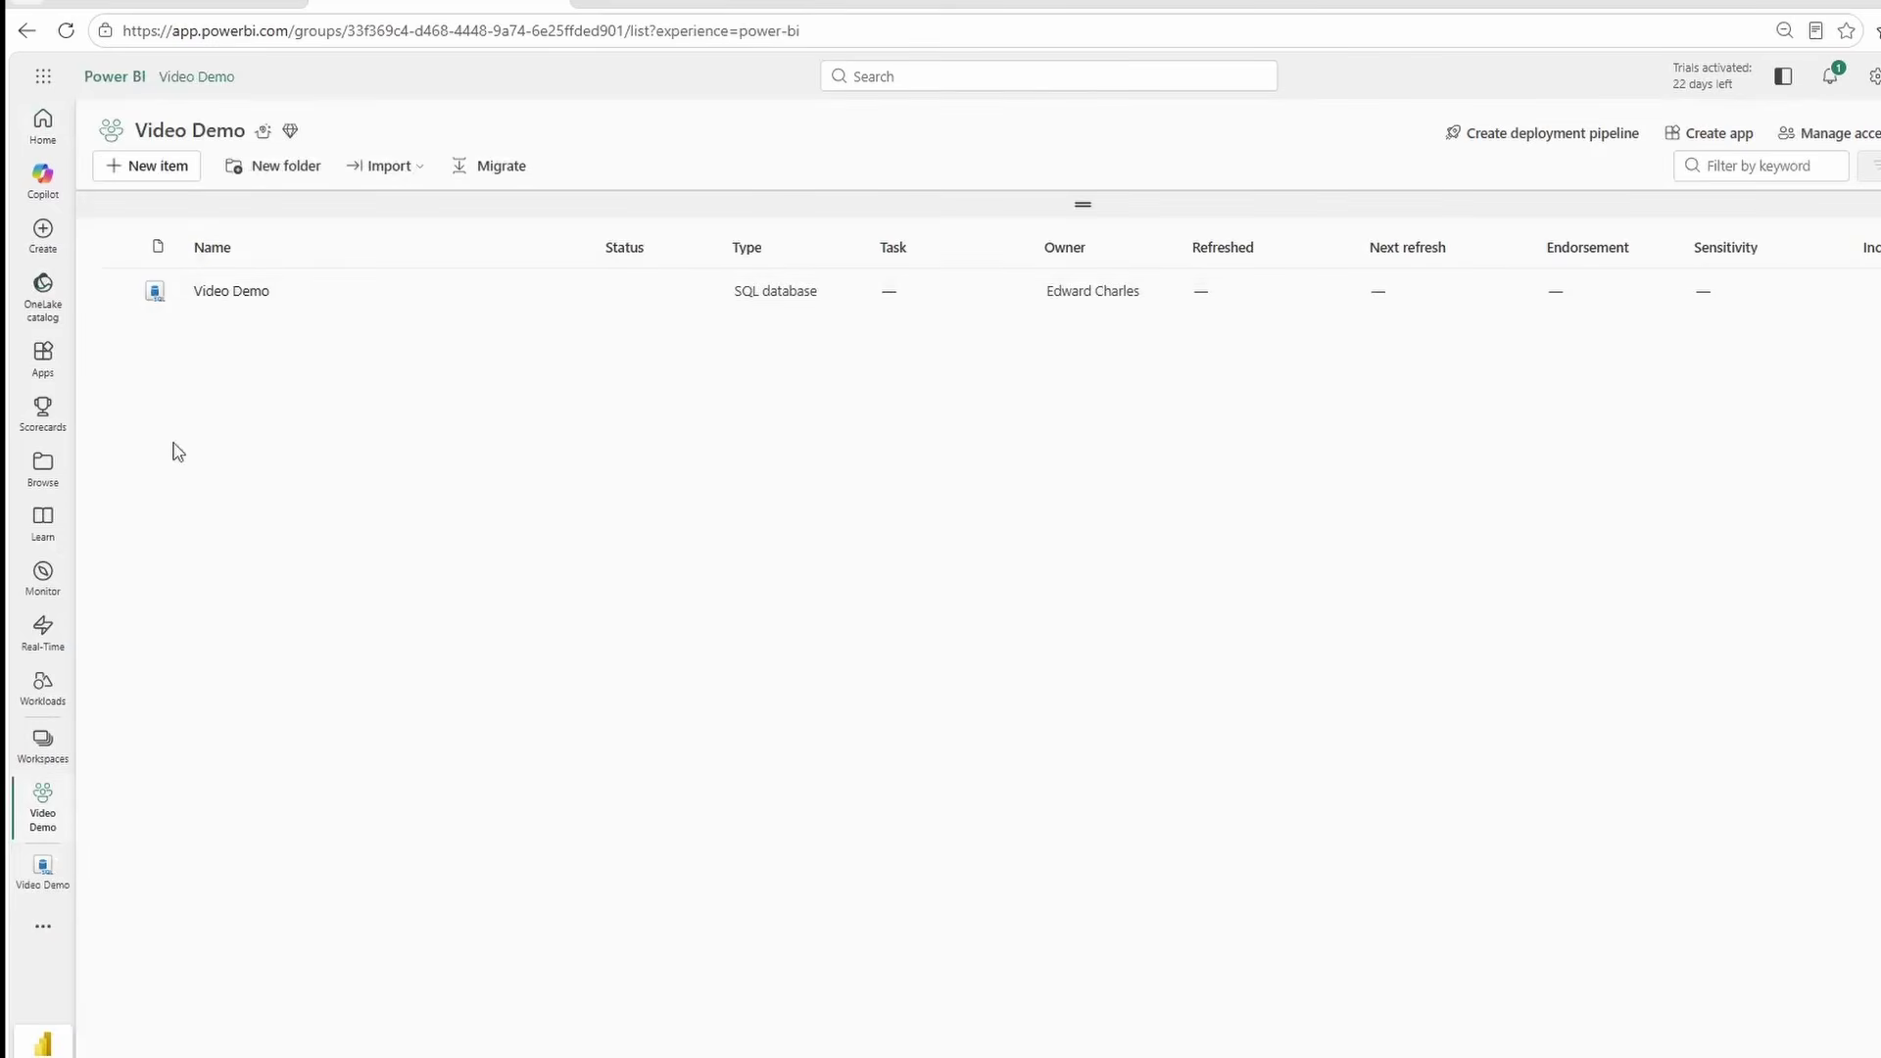
left_click(159, 168)
left_click(1852, 168)
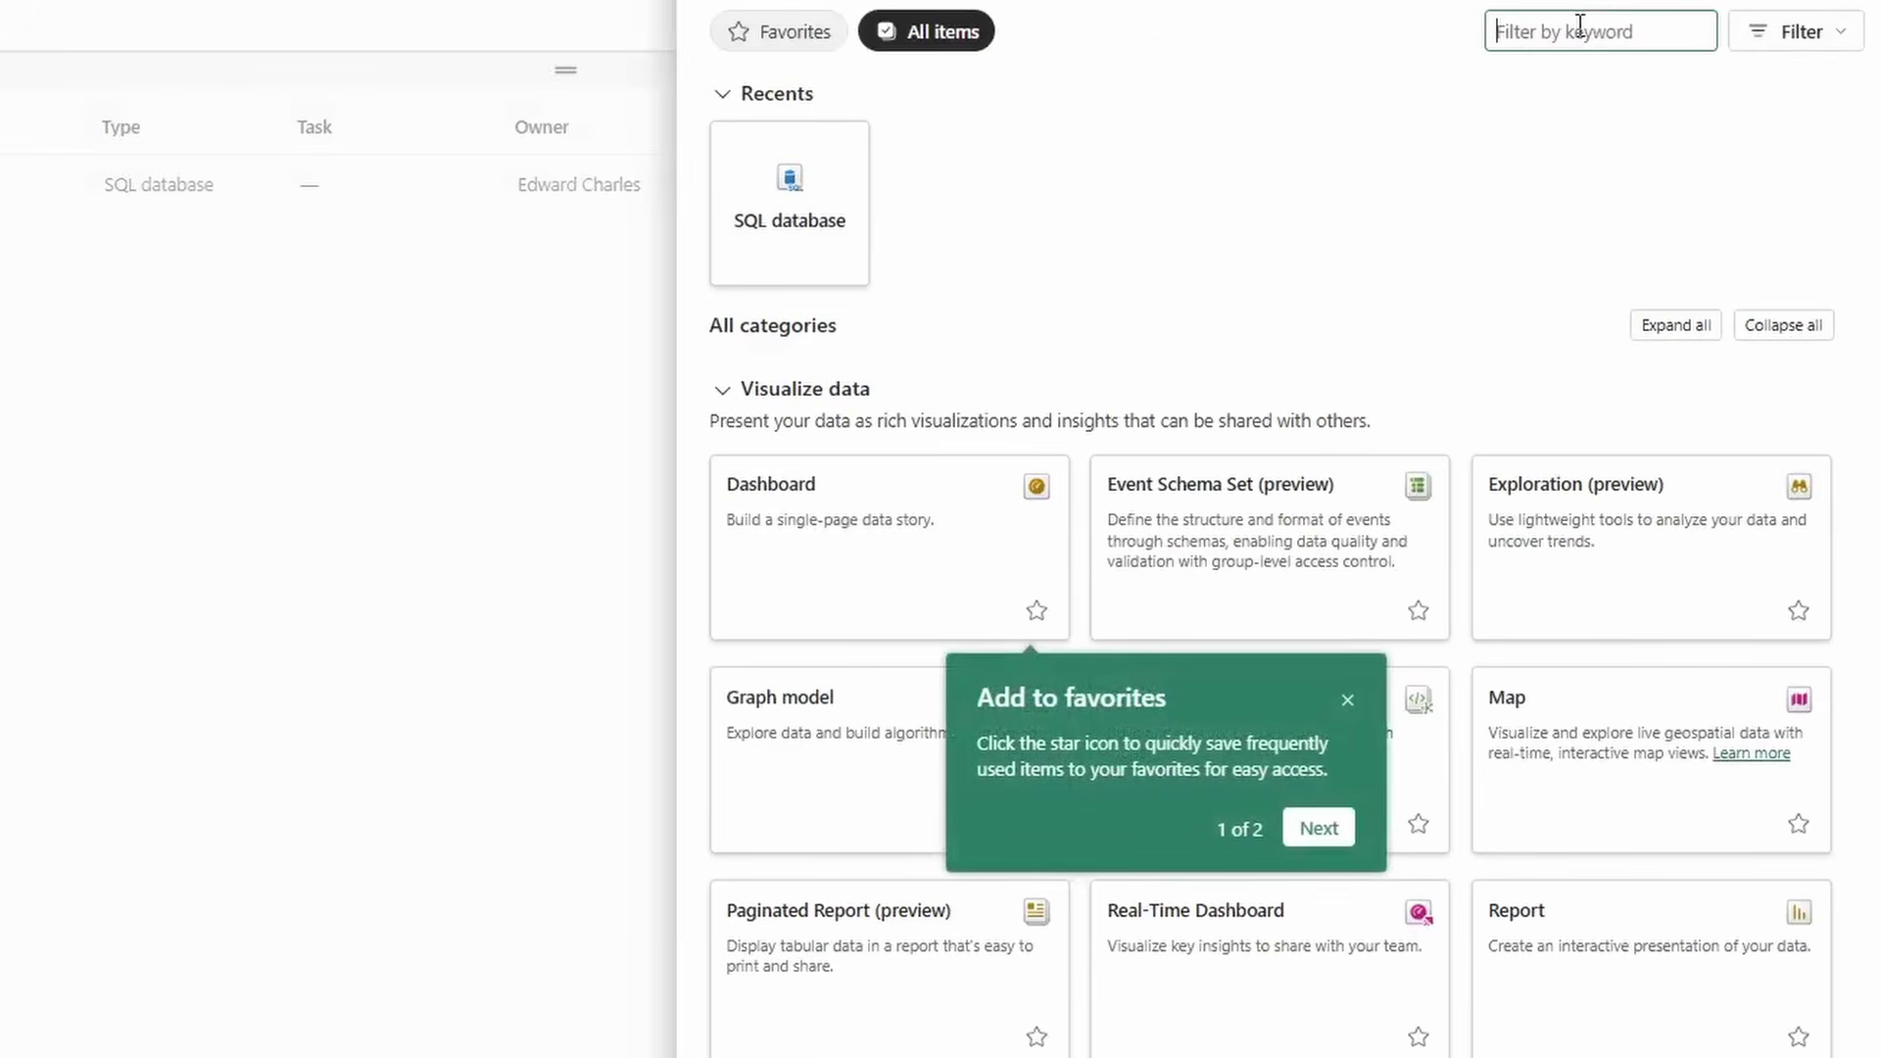
type("plan")
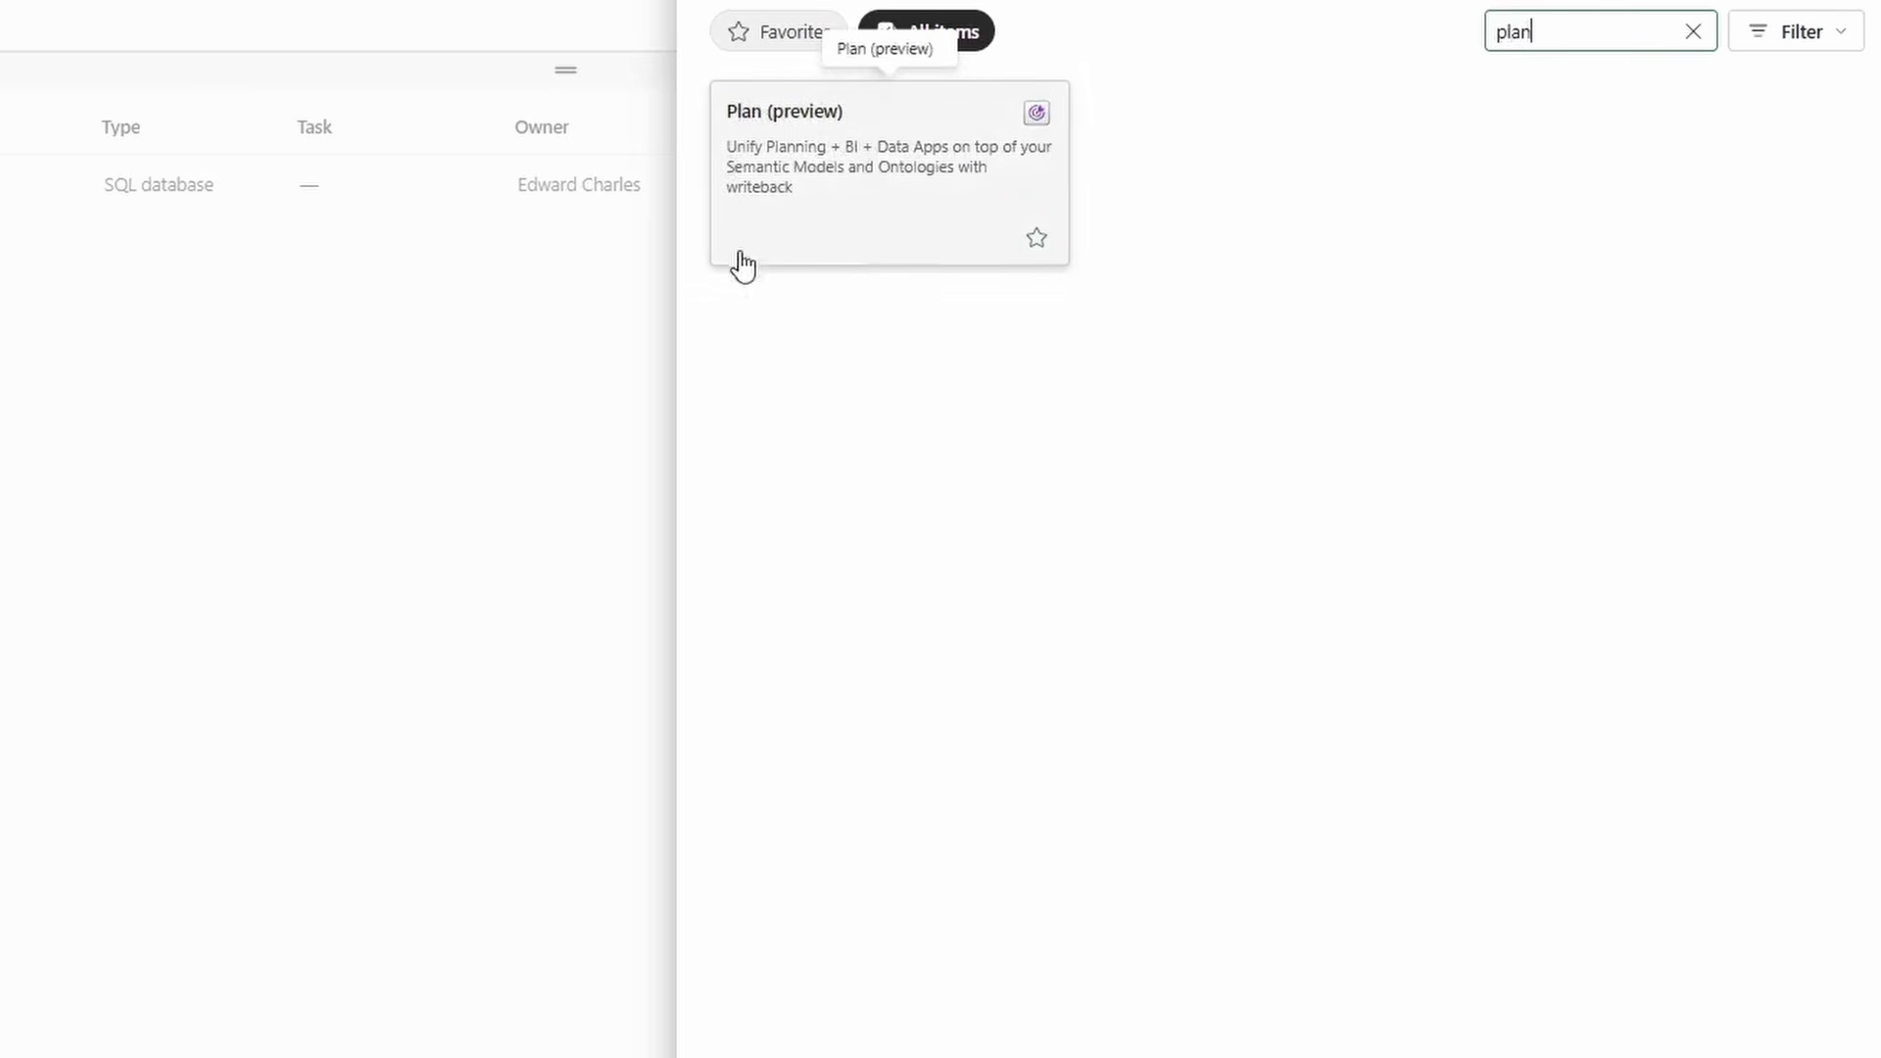
left_click(831, 134)
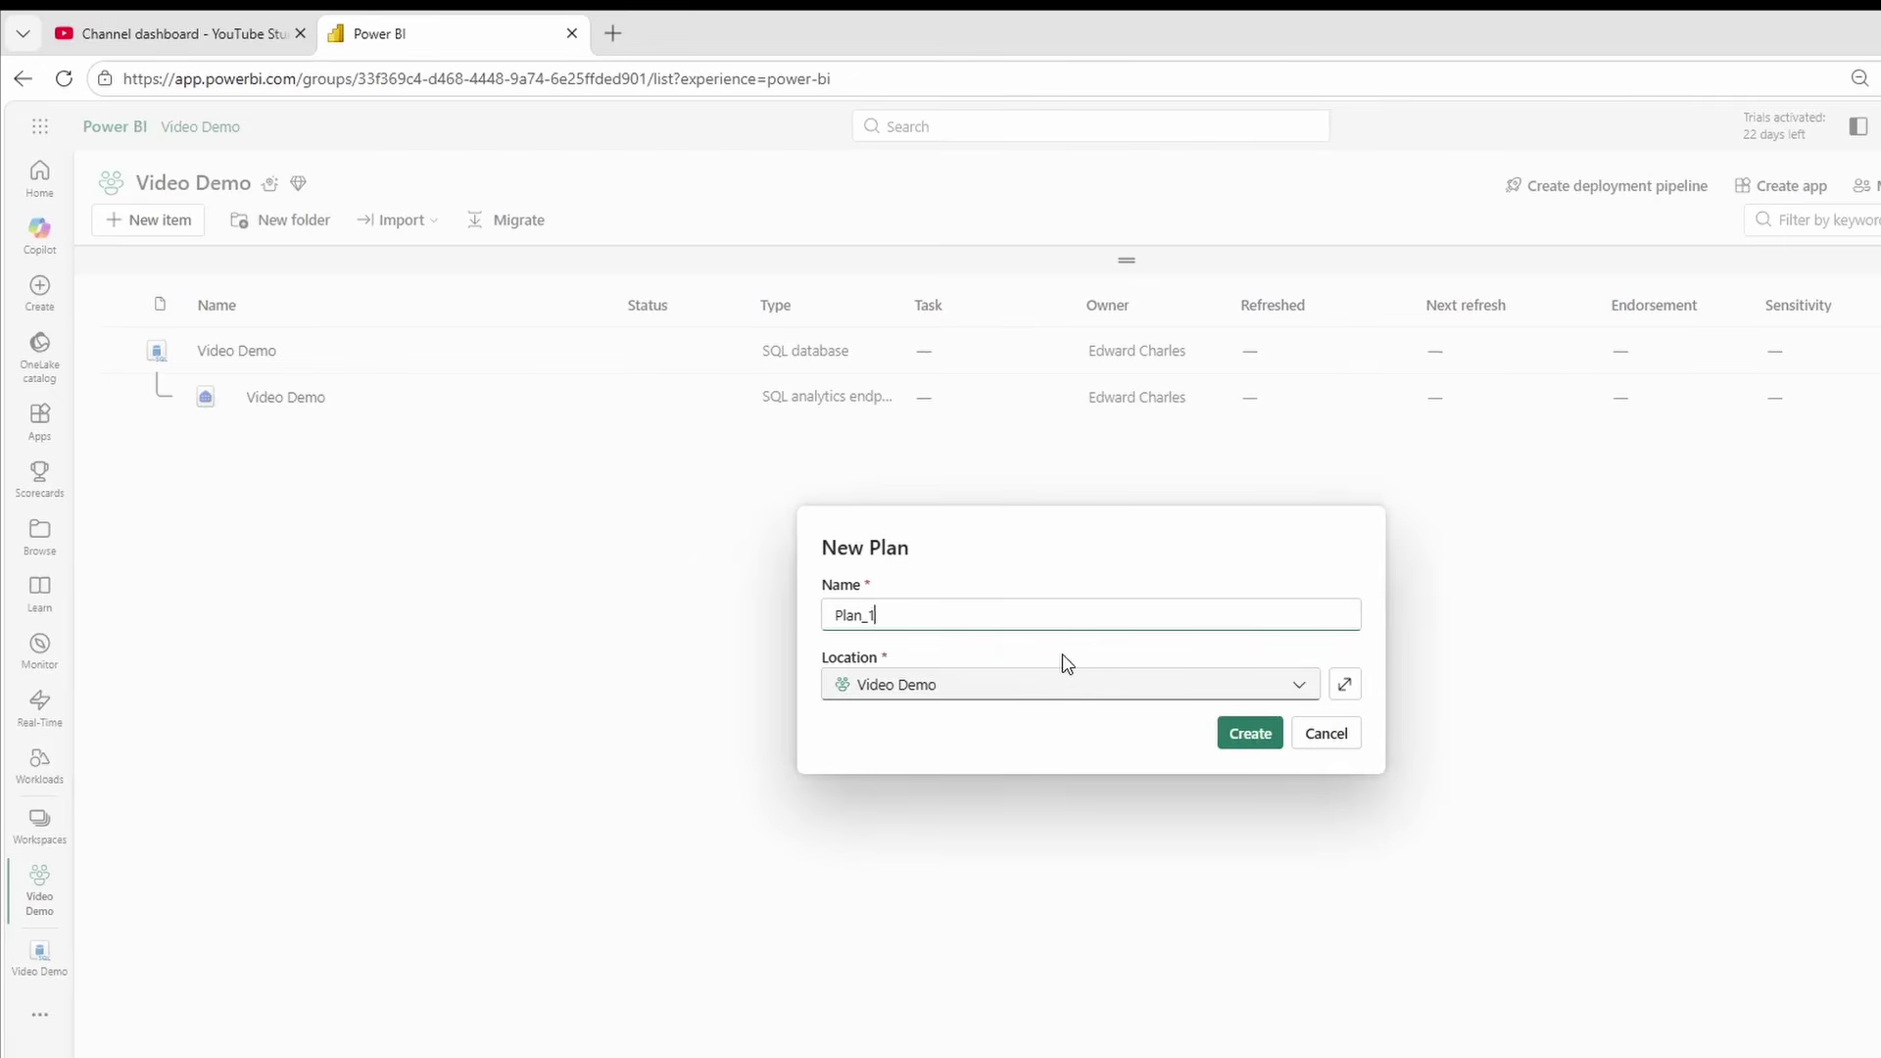
- Name the plan Store Hours and create it in the Video Demo workspace
key("BackSpace")
key("BackSpace")
key("BackSpace")
key("BackSpace")
key("BackSpace")
key("BackSpace")
type("S")
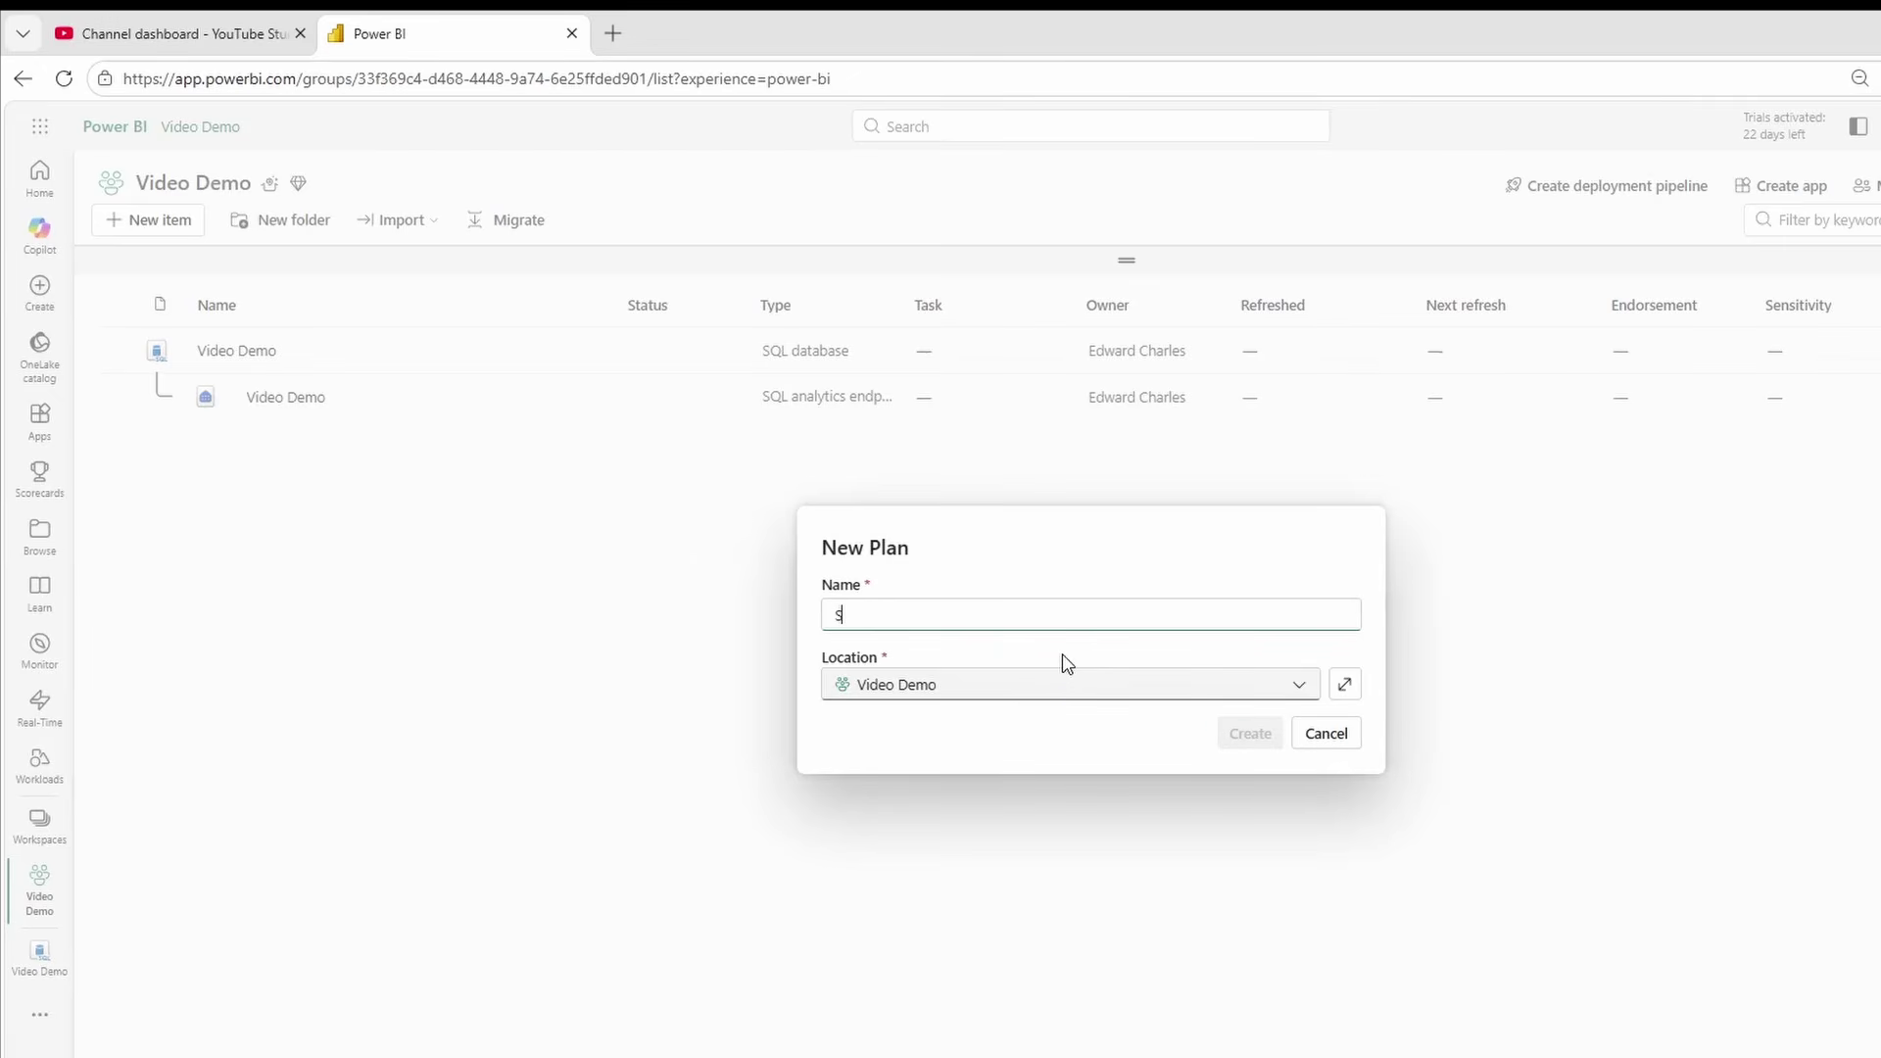
type("tore Hours")
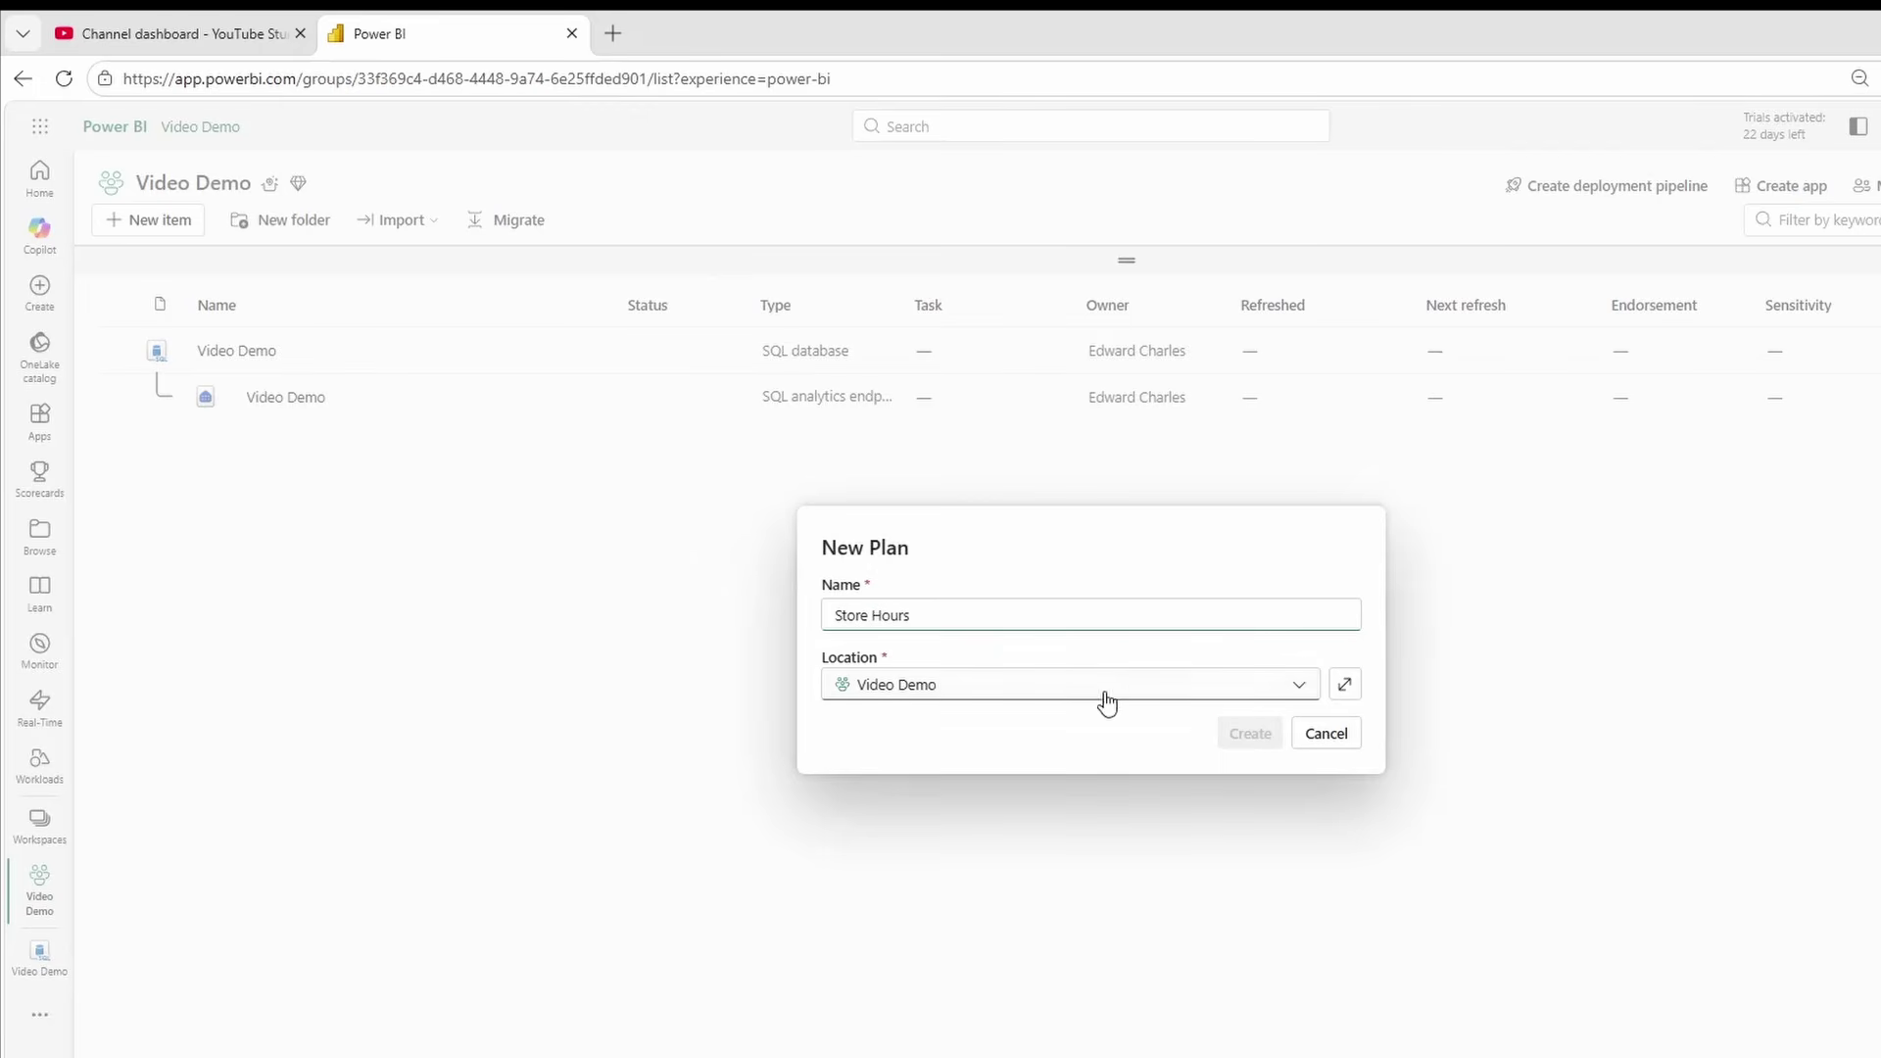
left_click(1271, 740)
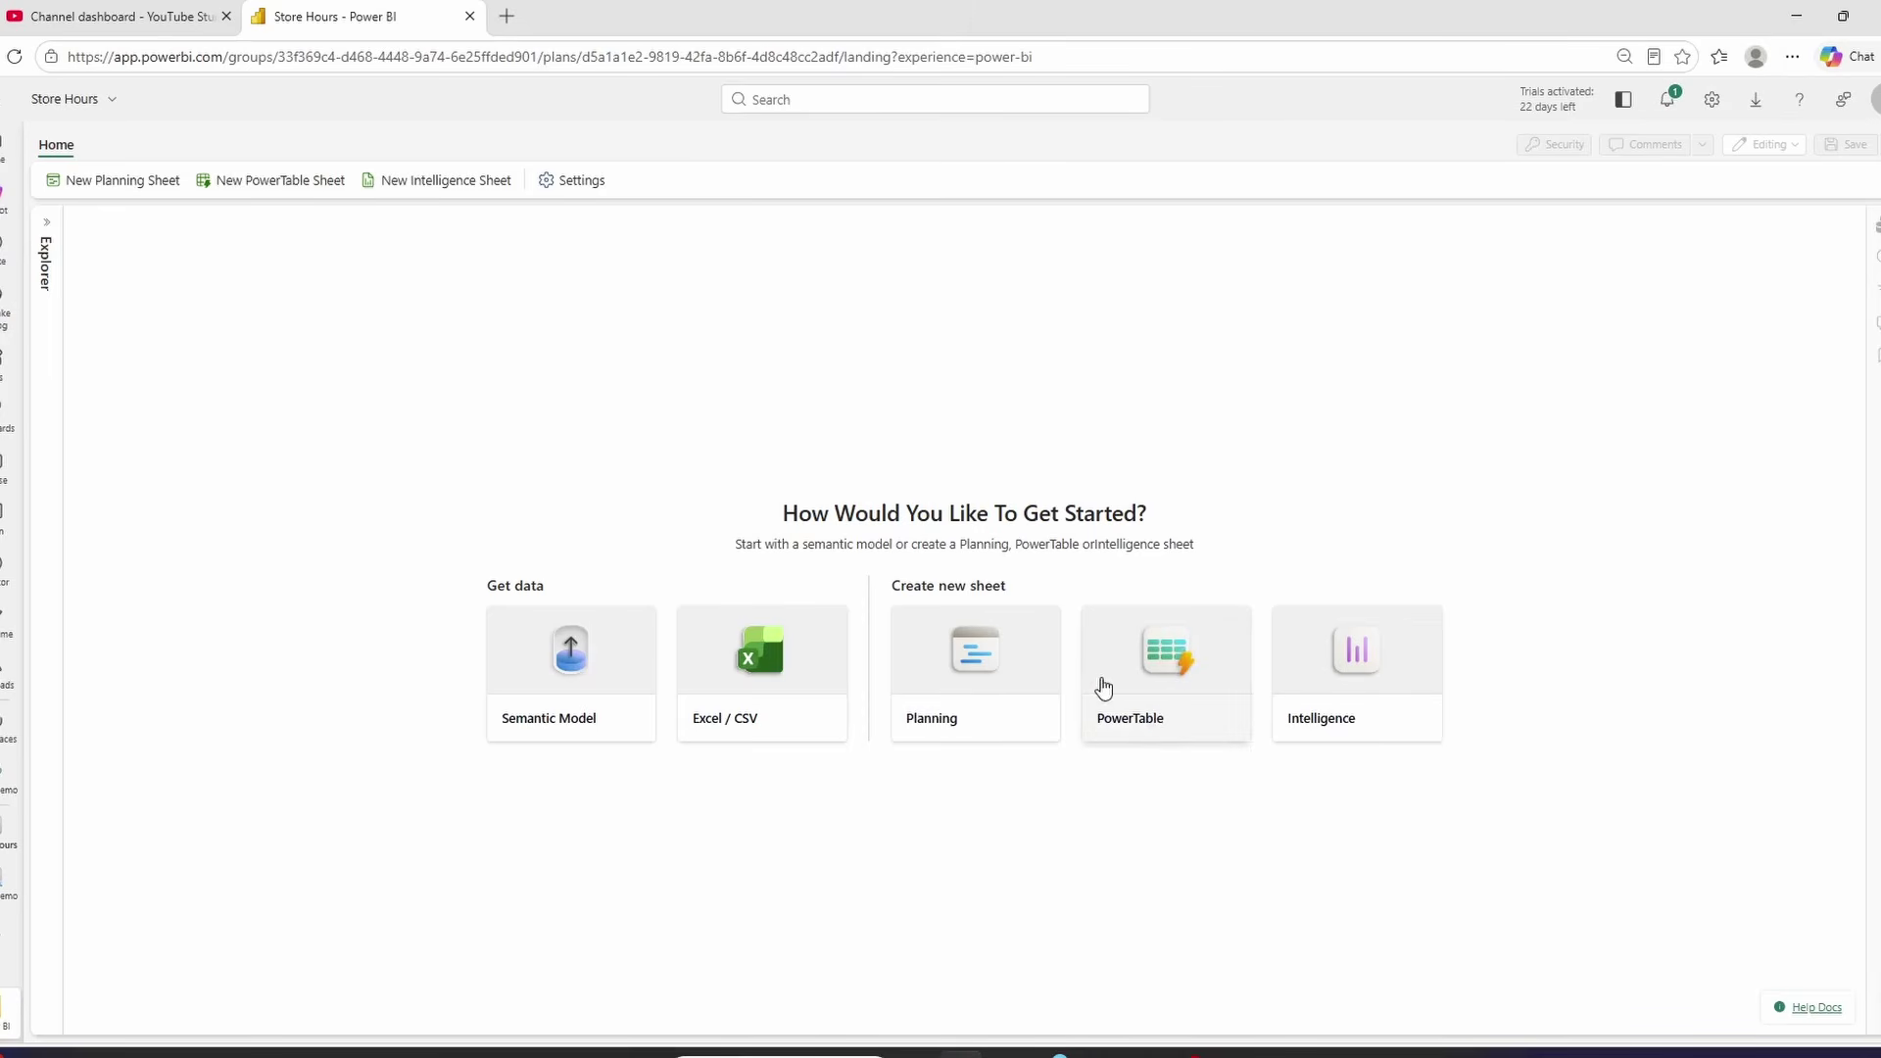
- Create a PowerTable sheet named StoreHours in the plan
left_click(1168, 670)
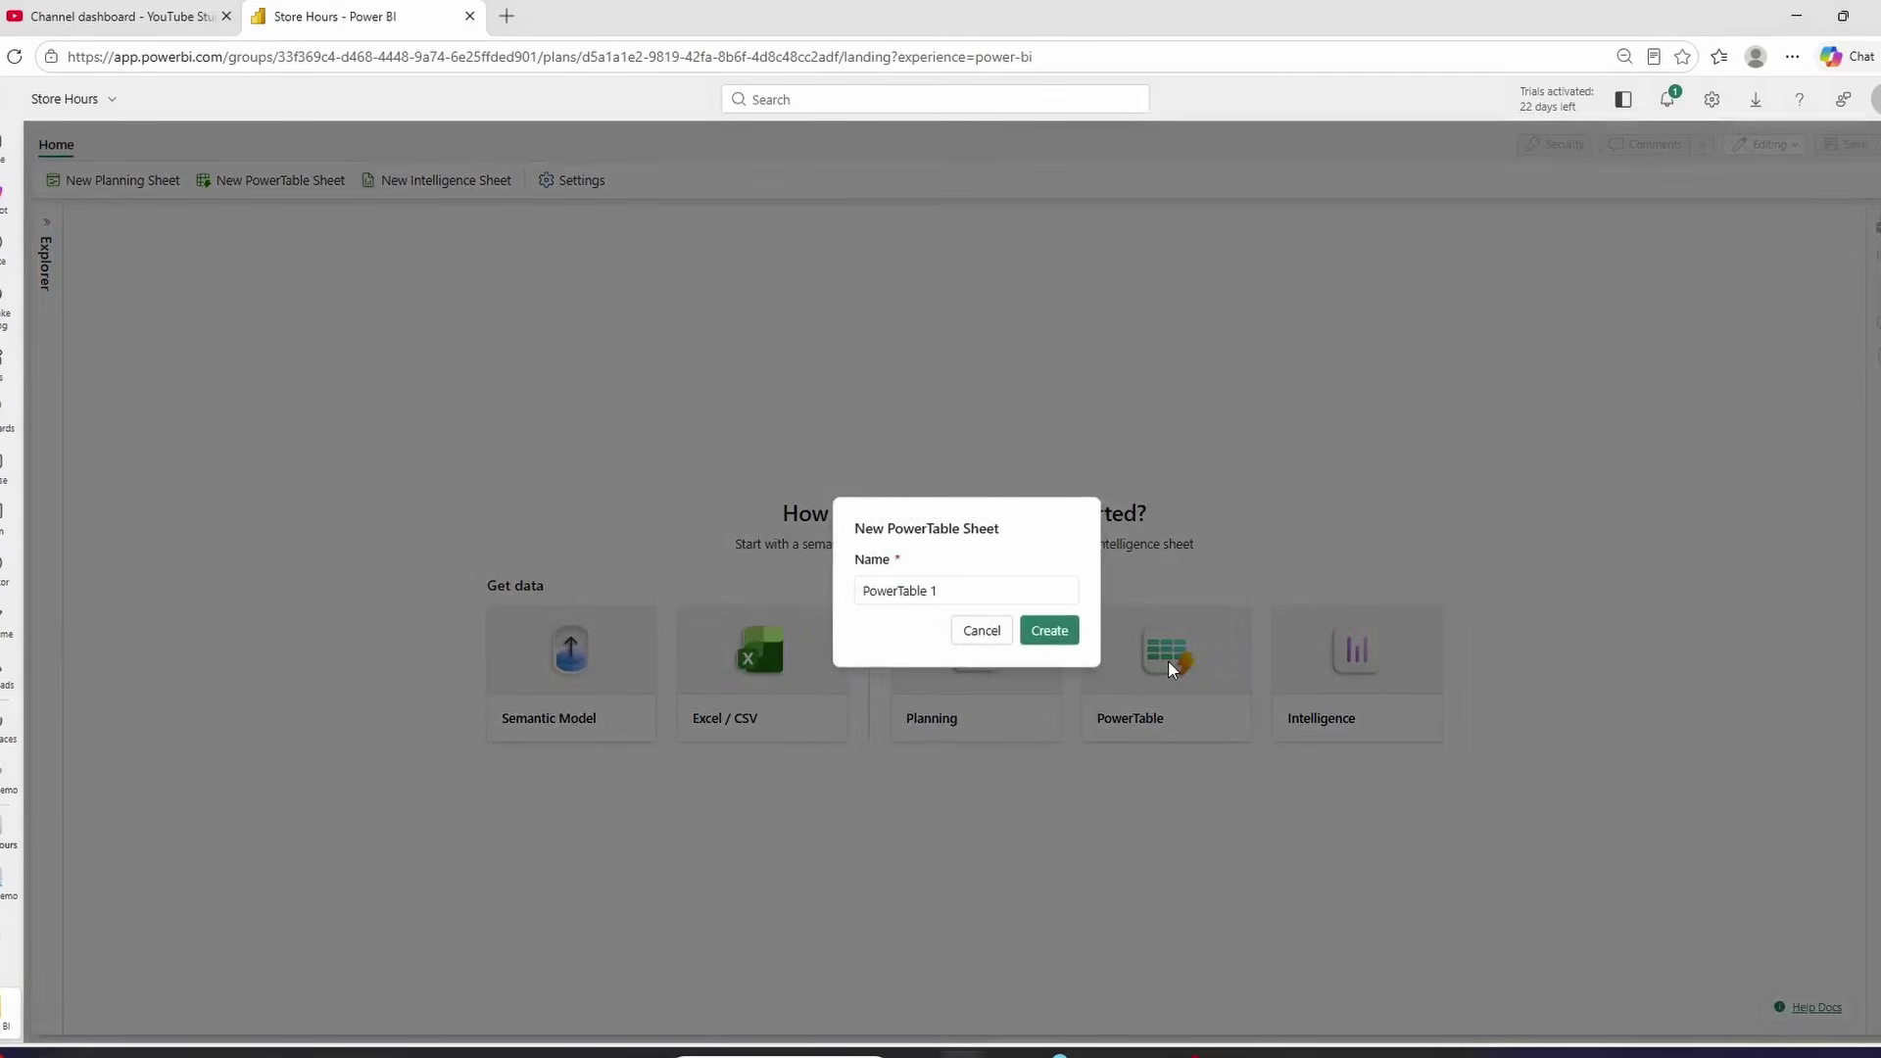
left_click_drag(940, 591, 621, 556)
key("BackSpace")
type("StoreHours")
left_click(1068, 632)
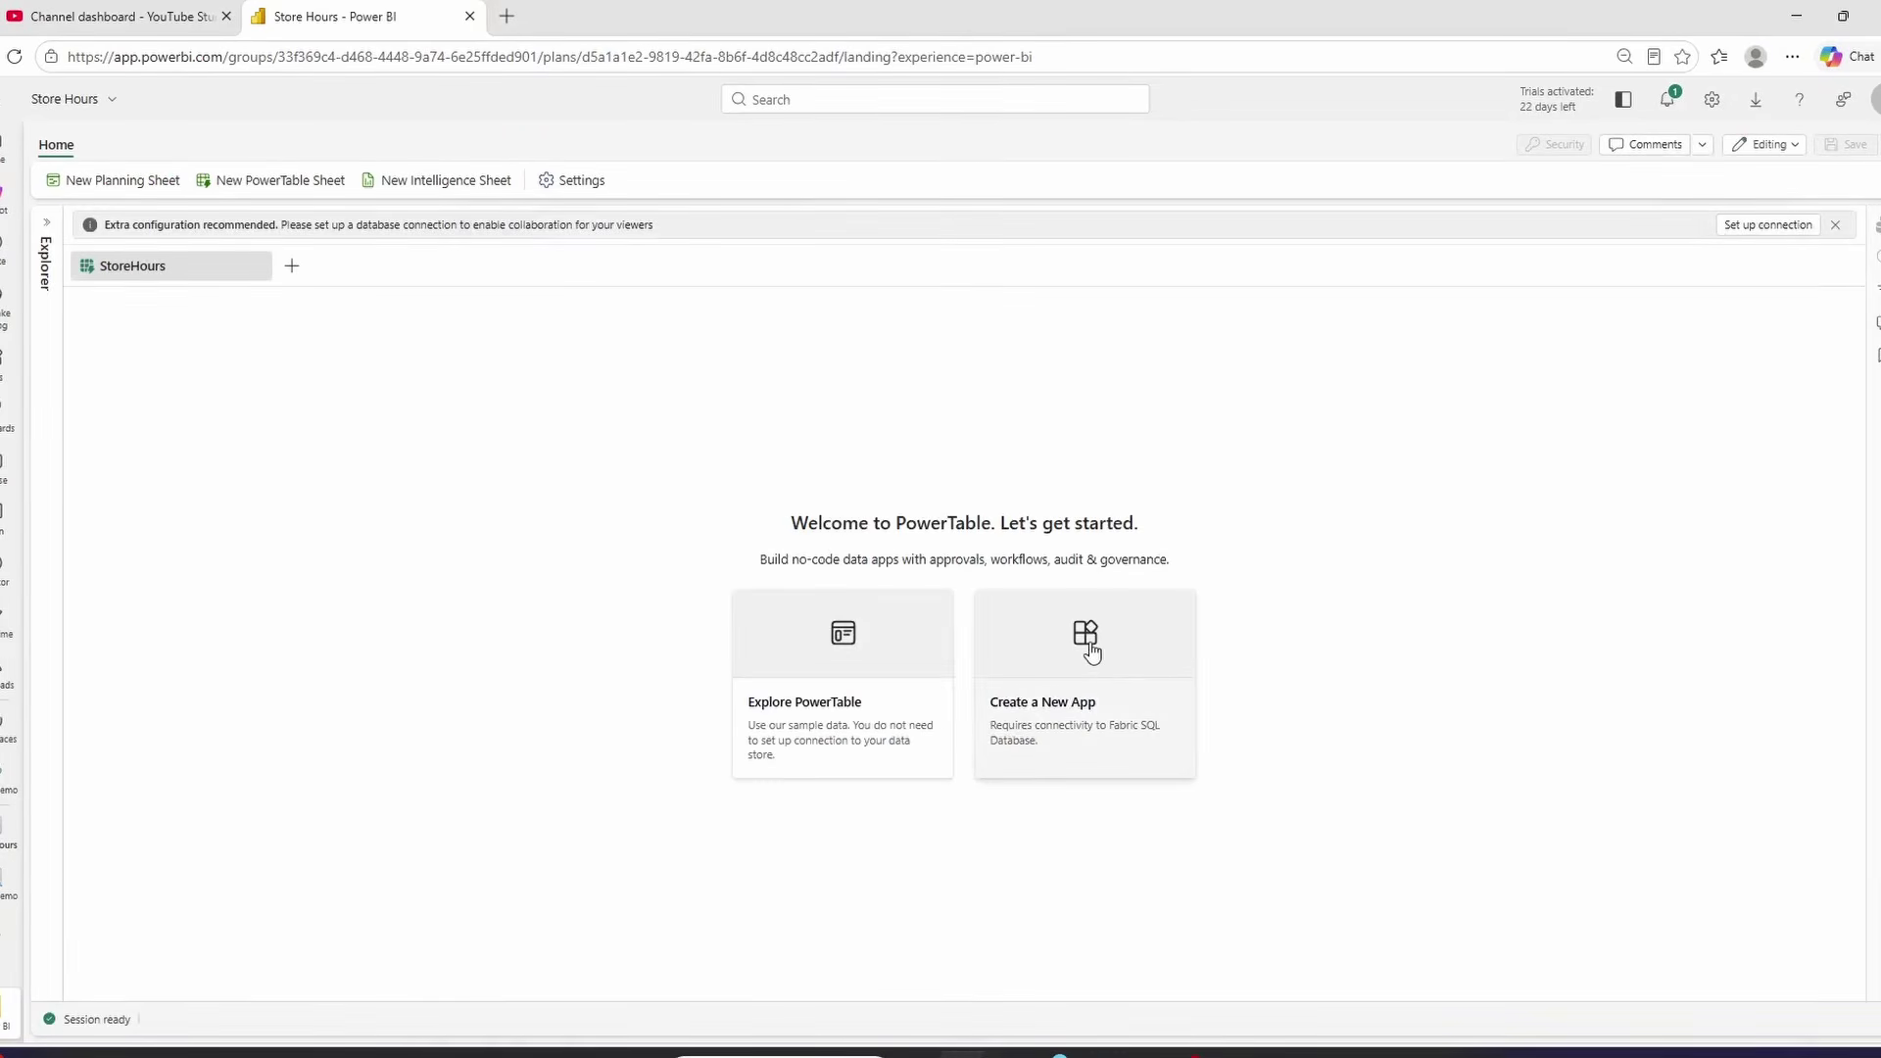
left_click(1091, 652)
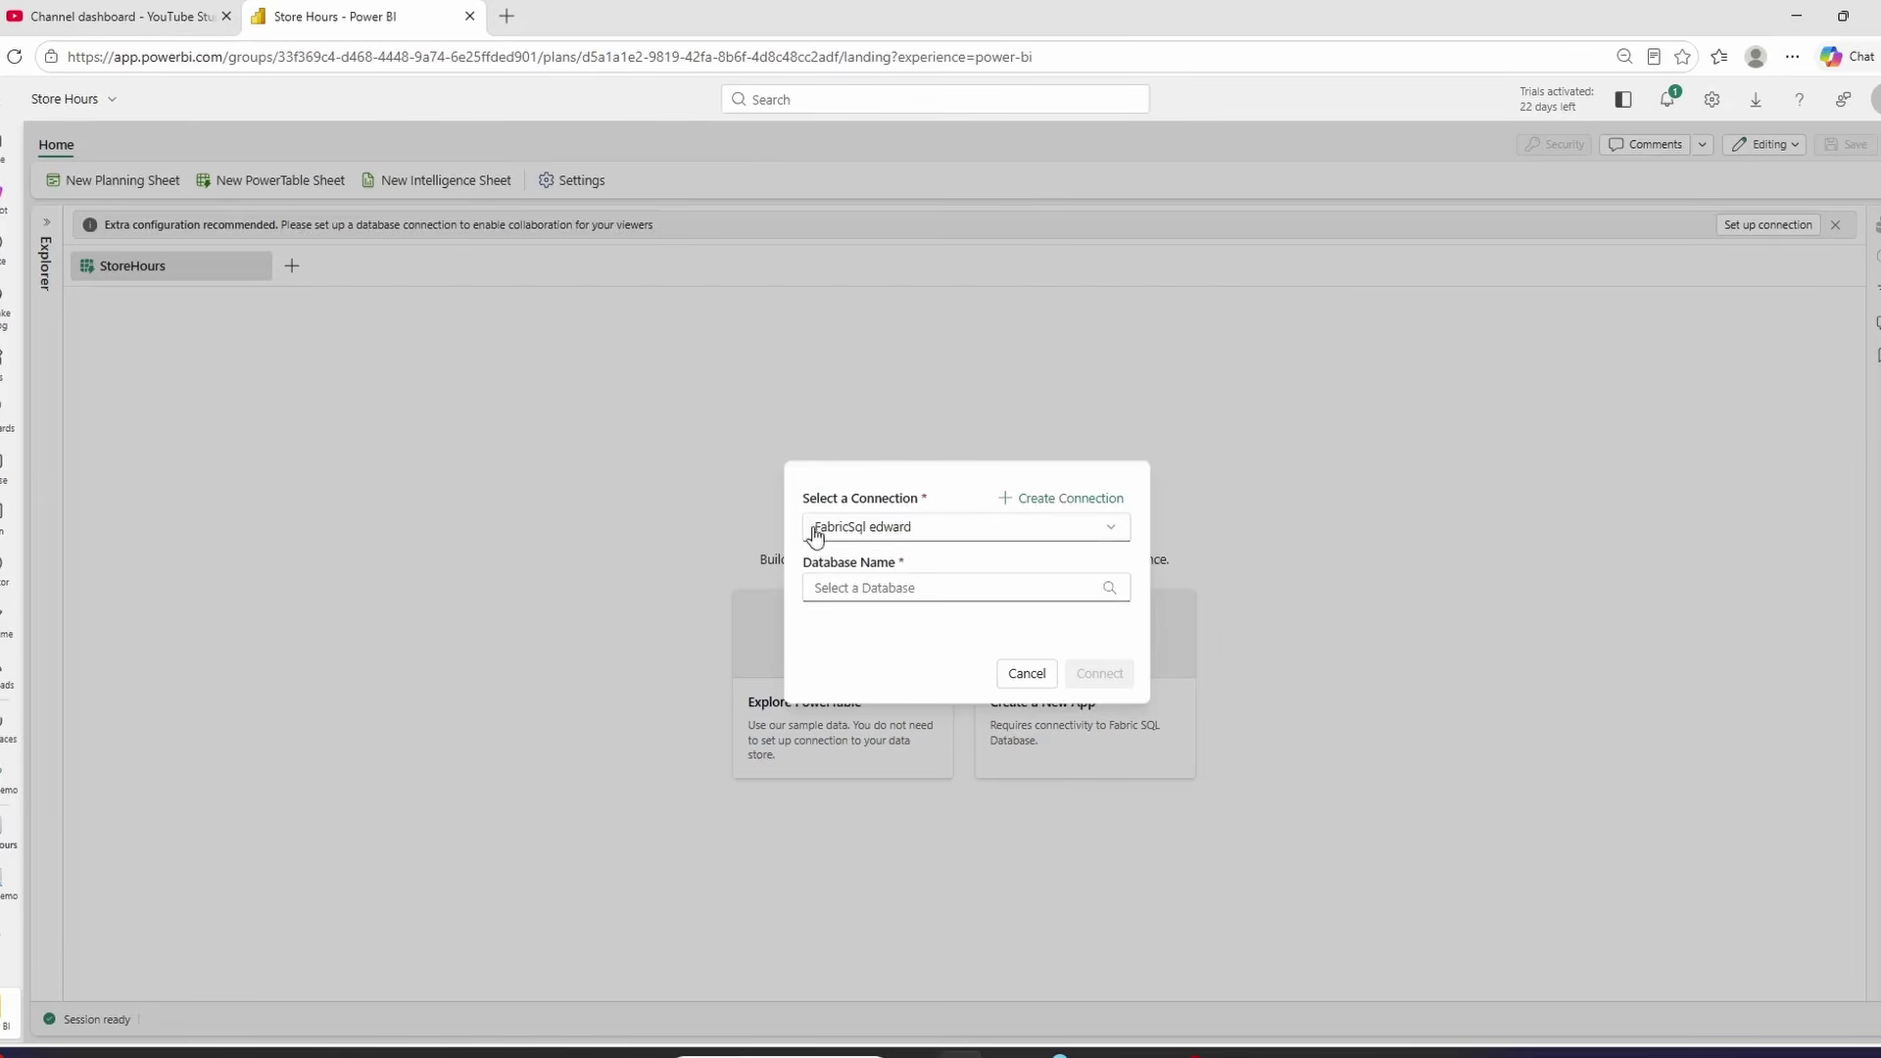
left_click(1031, 502)
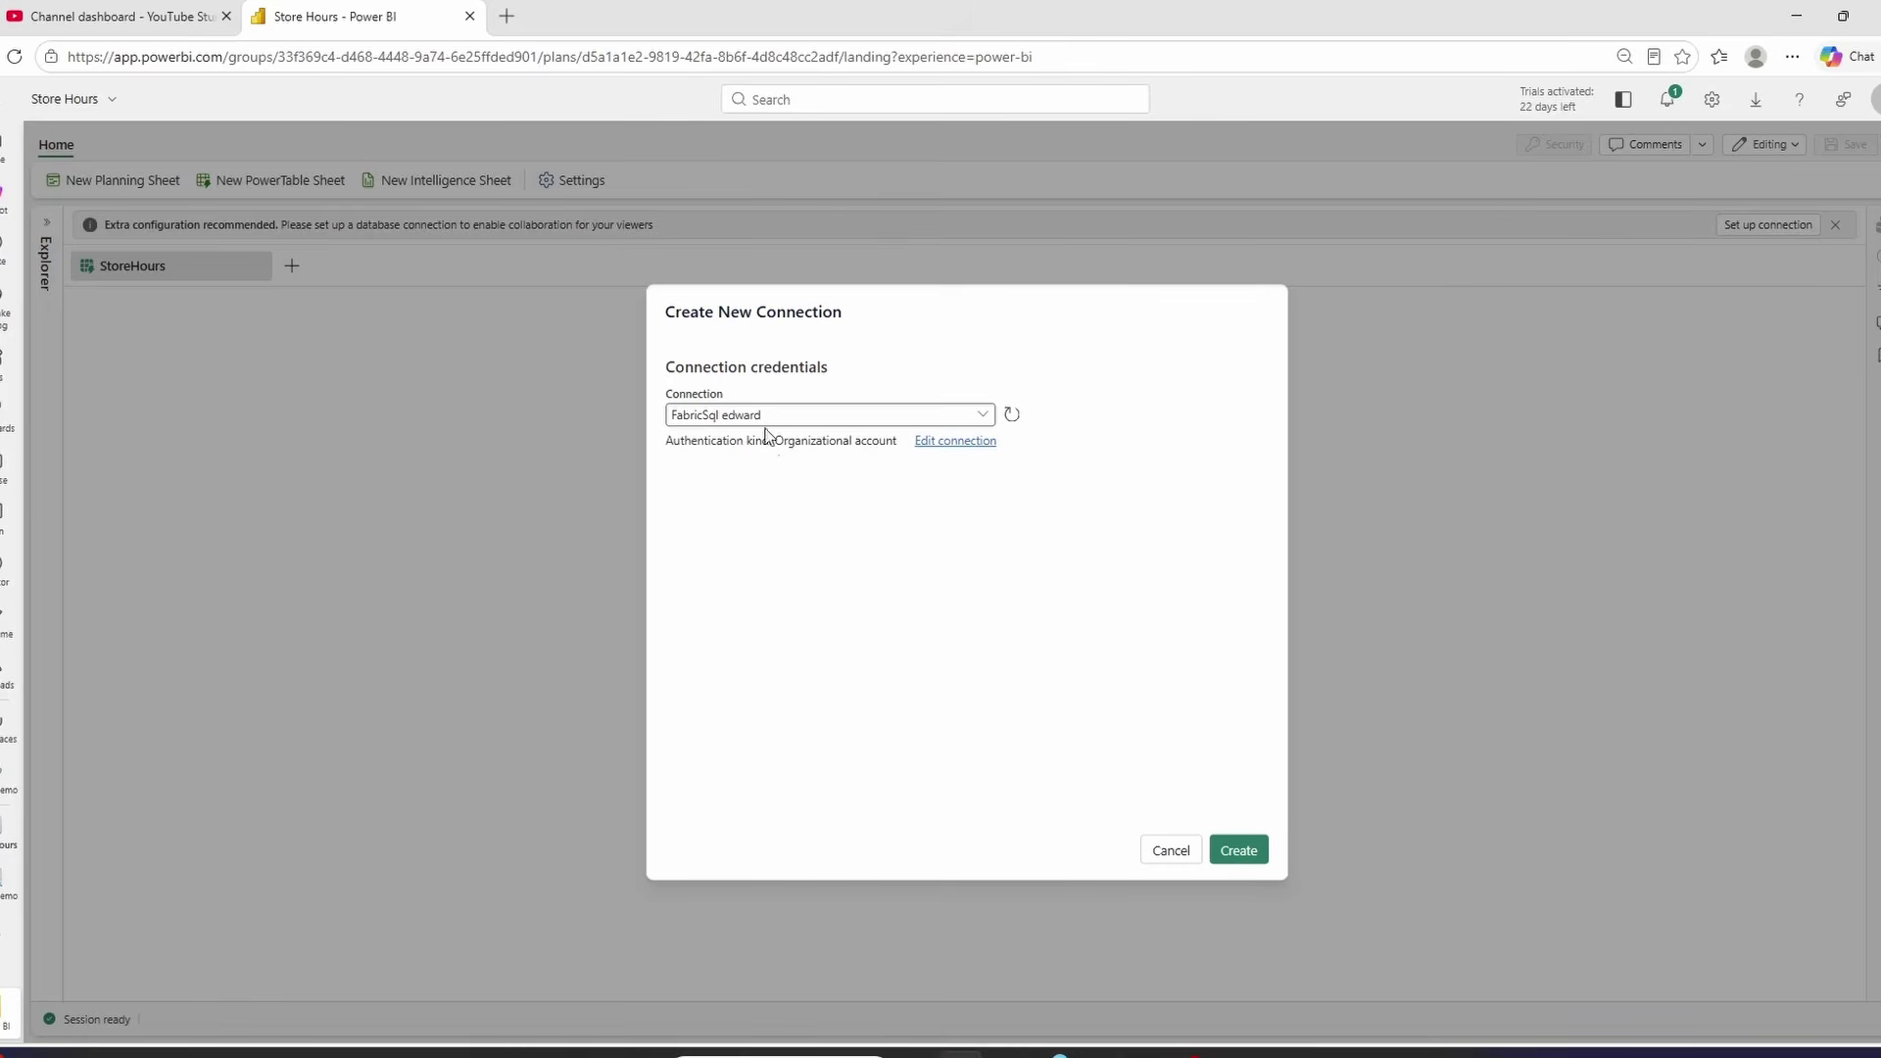
left_click(1172, 852)
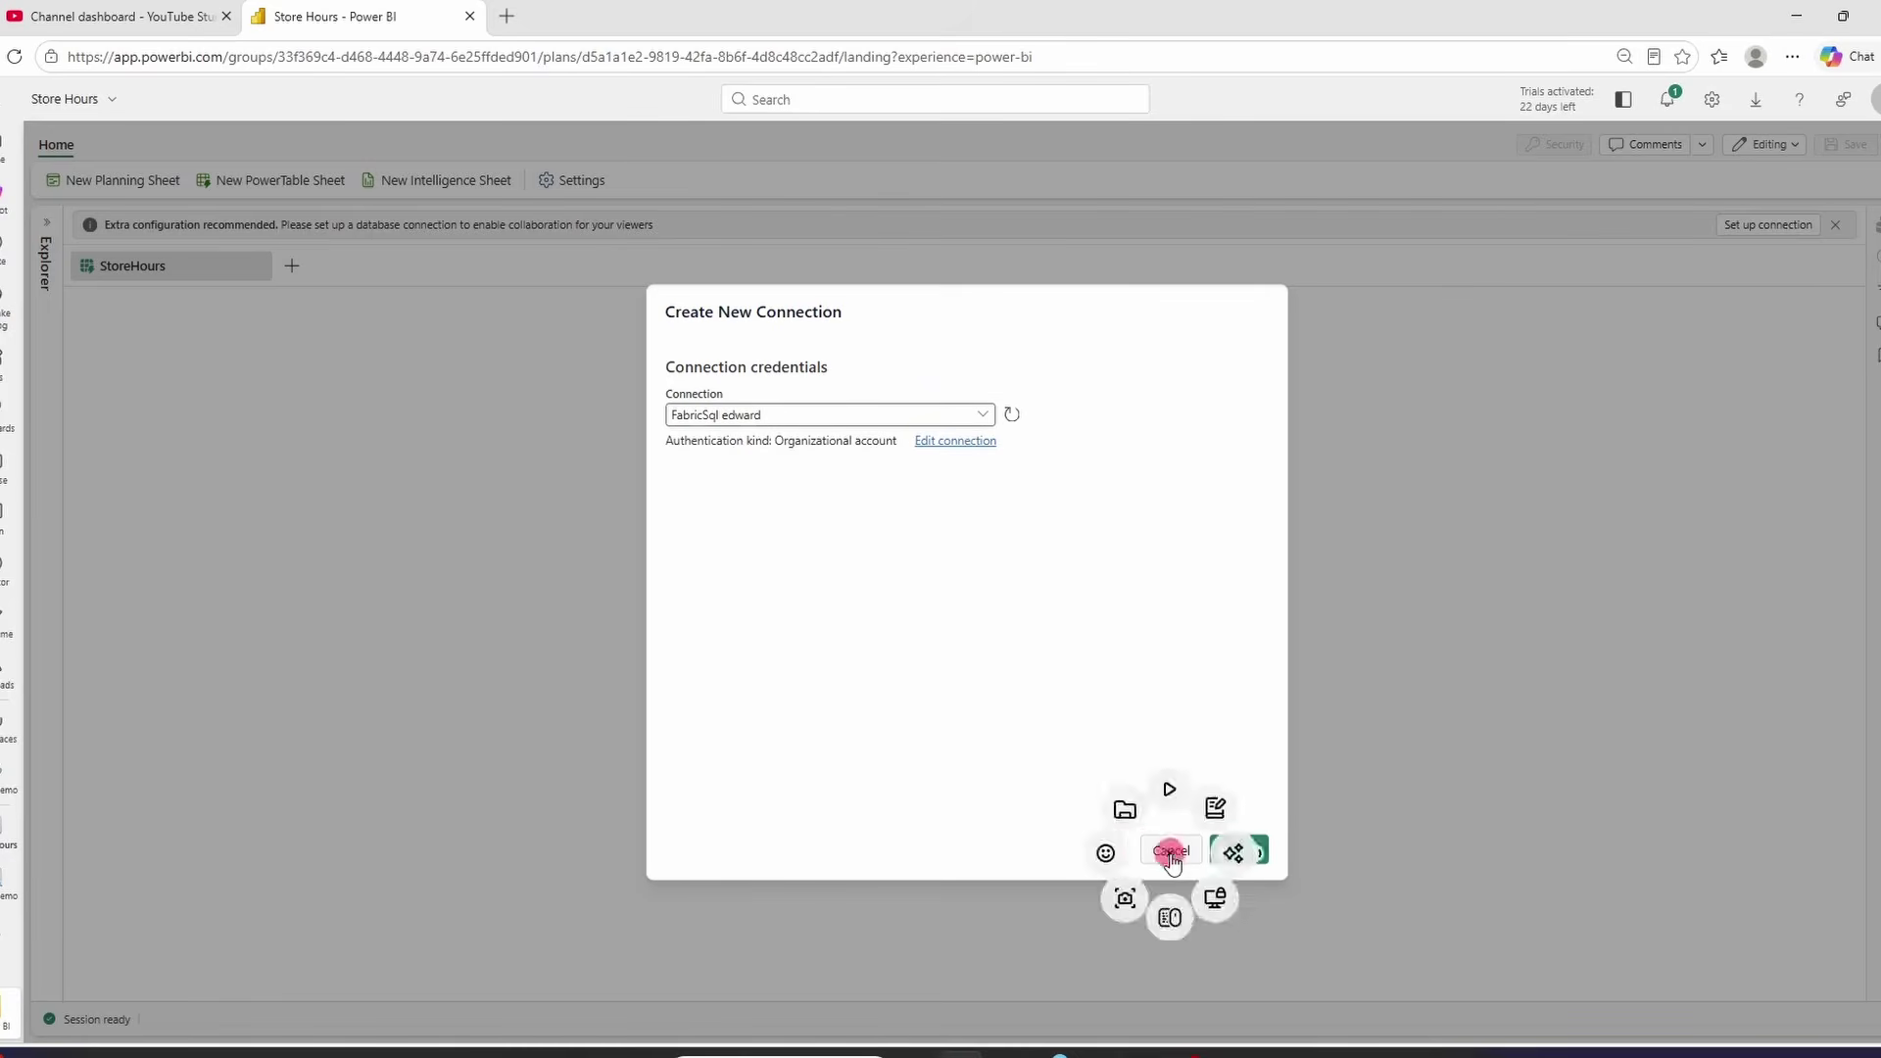
left_click(1024, 672)
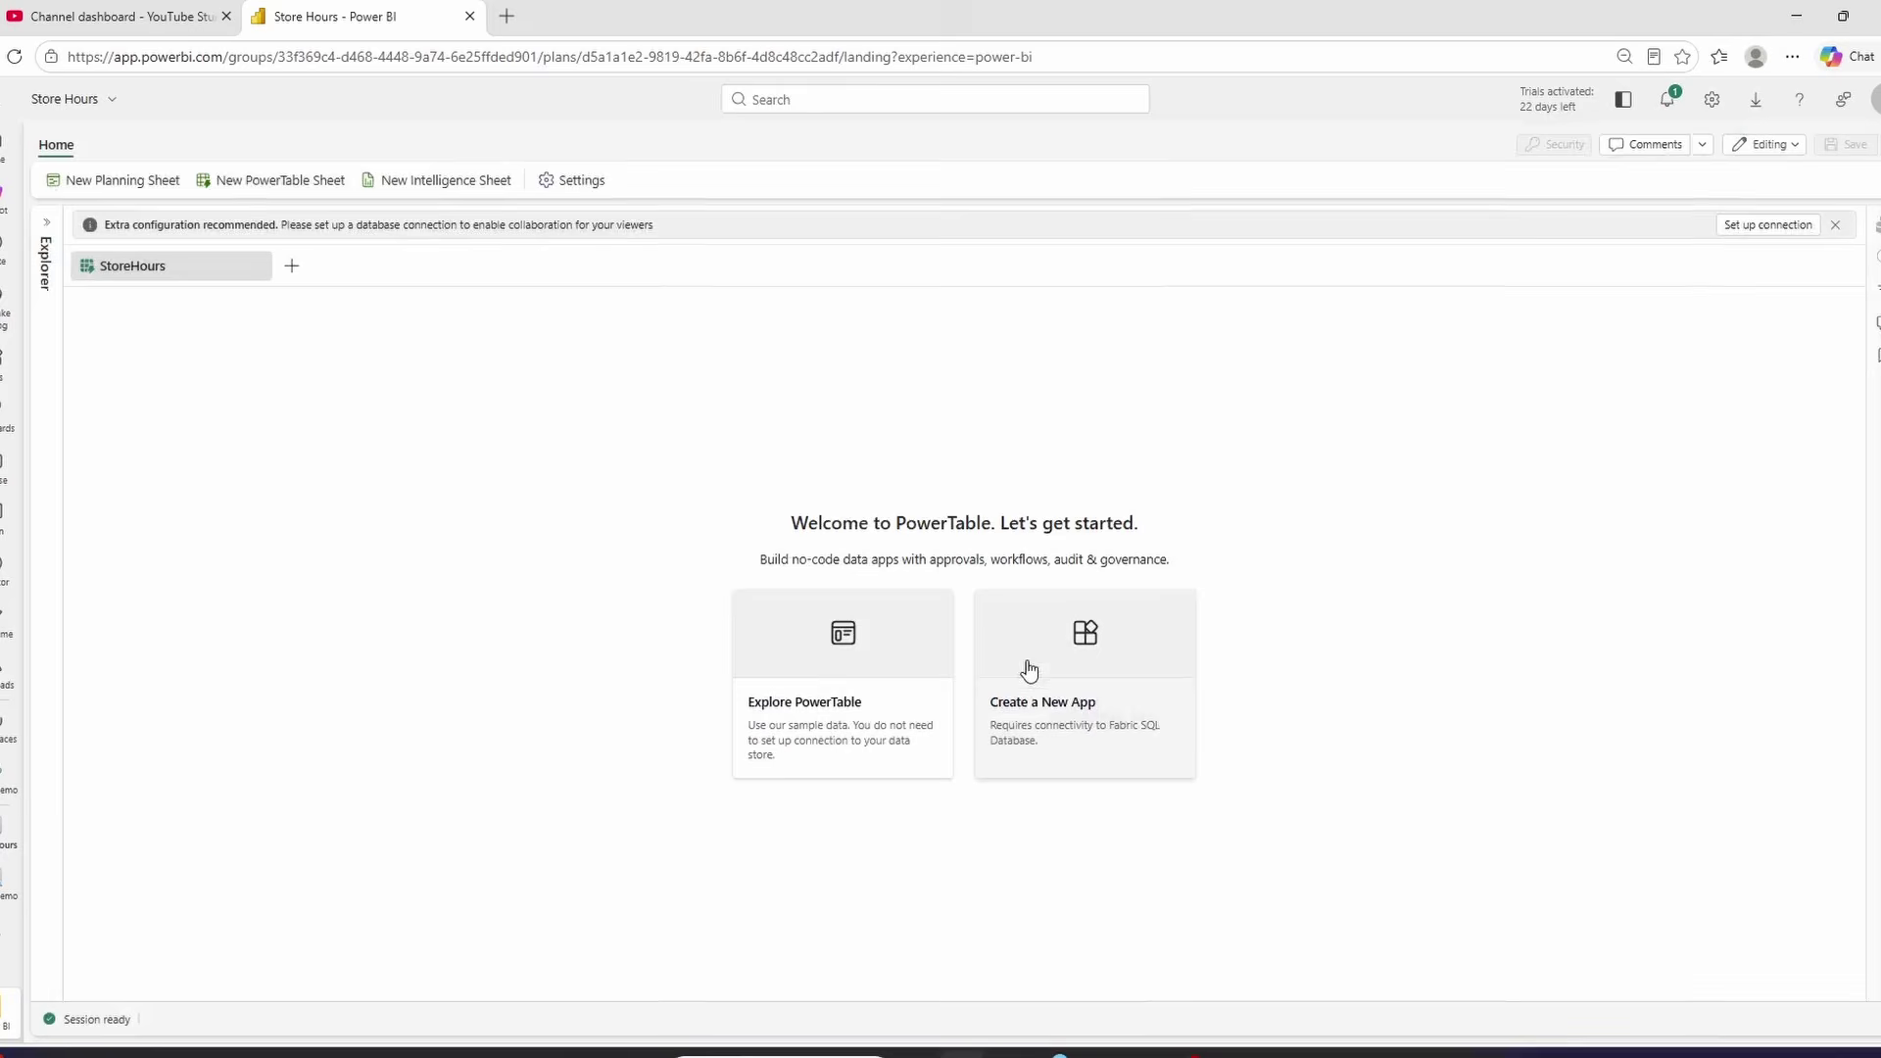
- Start a new PowerTable app and connect it to the Video Demo SQL database through the existing FabricSql connection
left_click(985, 699)
left_click(1002, 586)
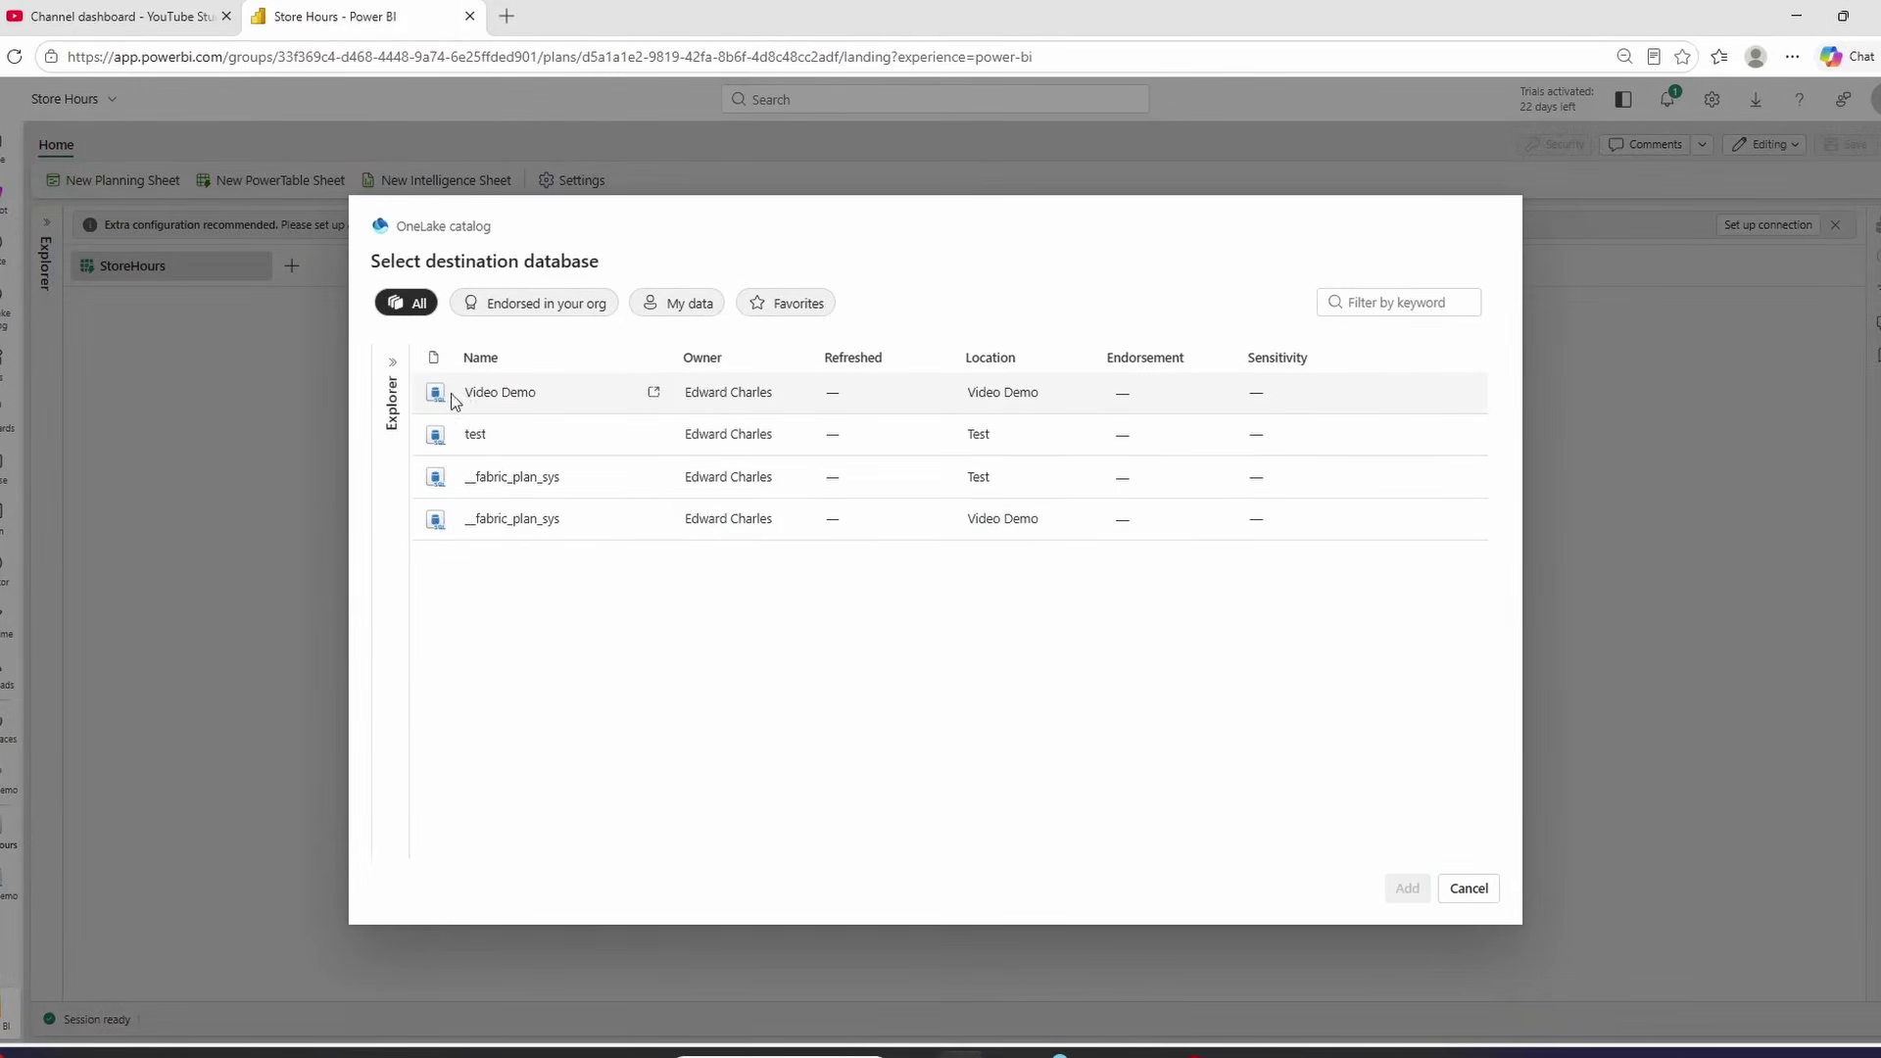
left_click(506, 400)
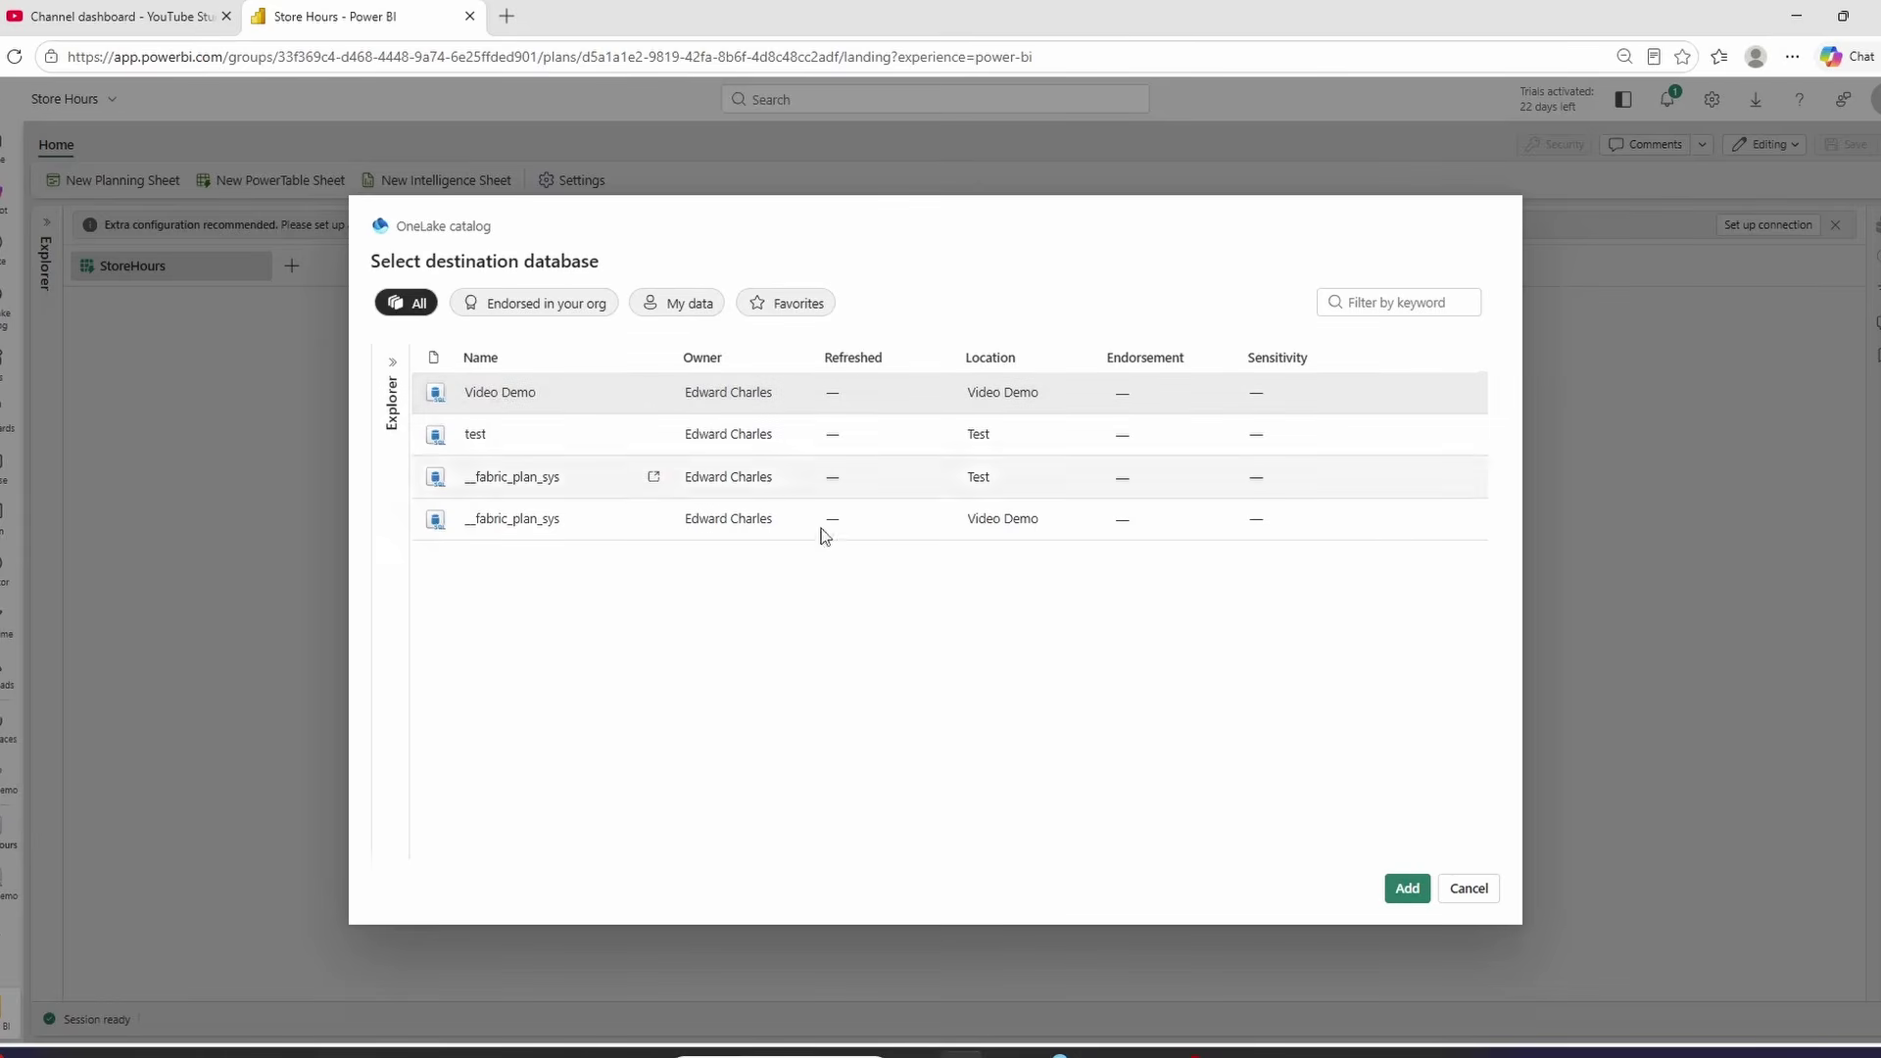
left_click(1408, 889)
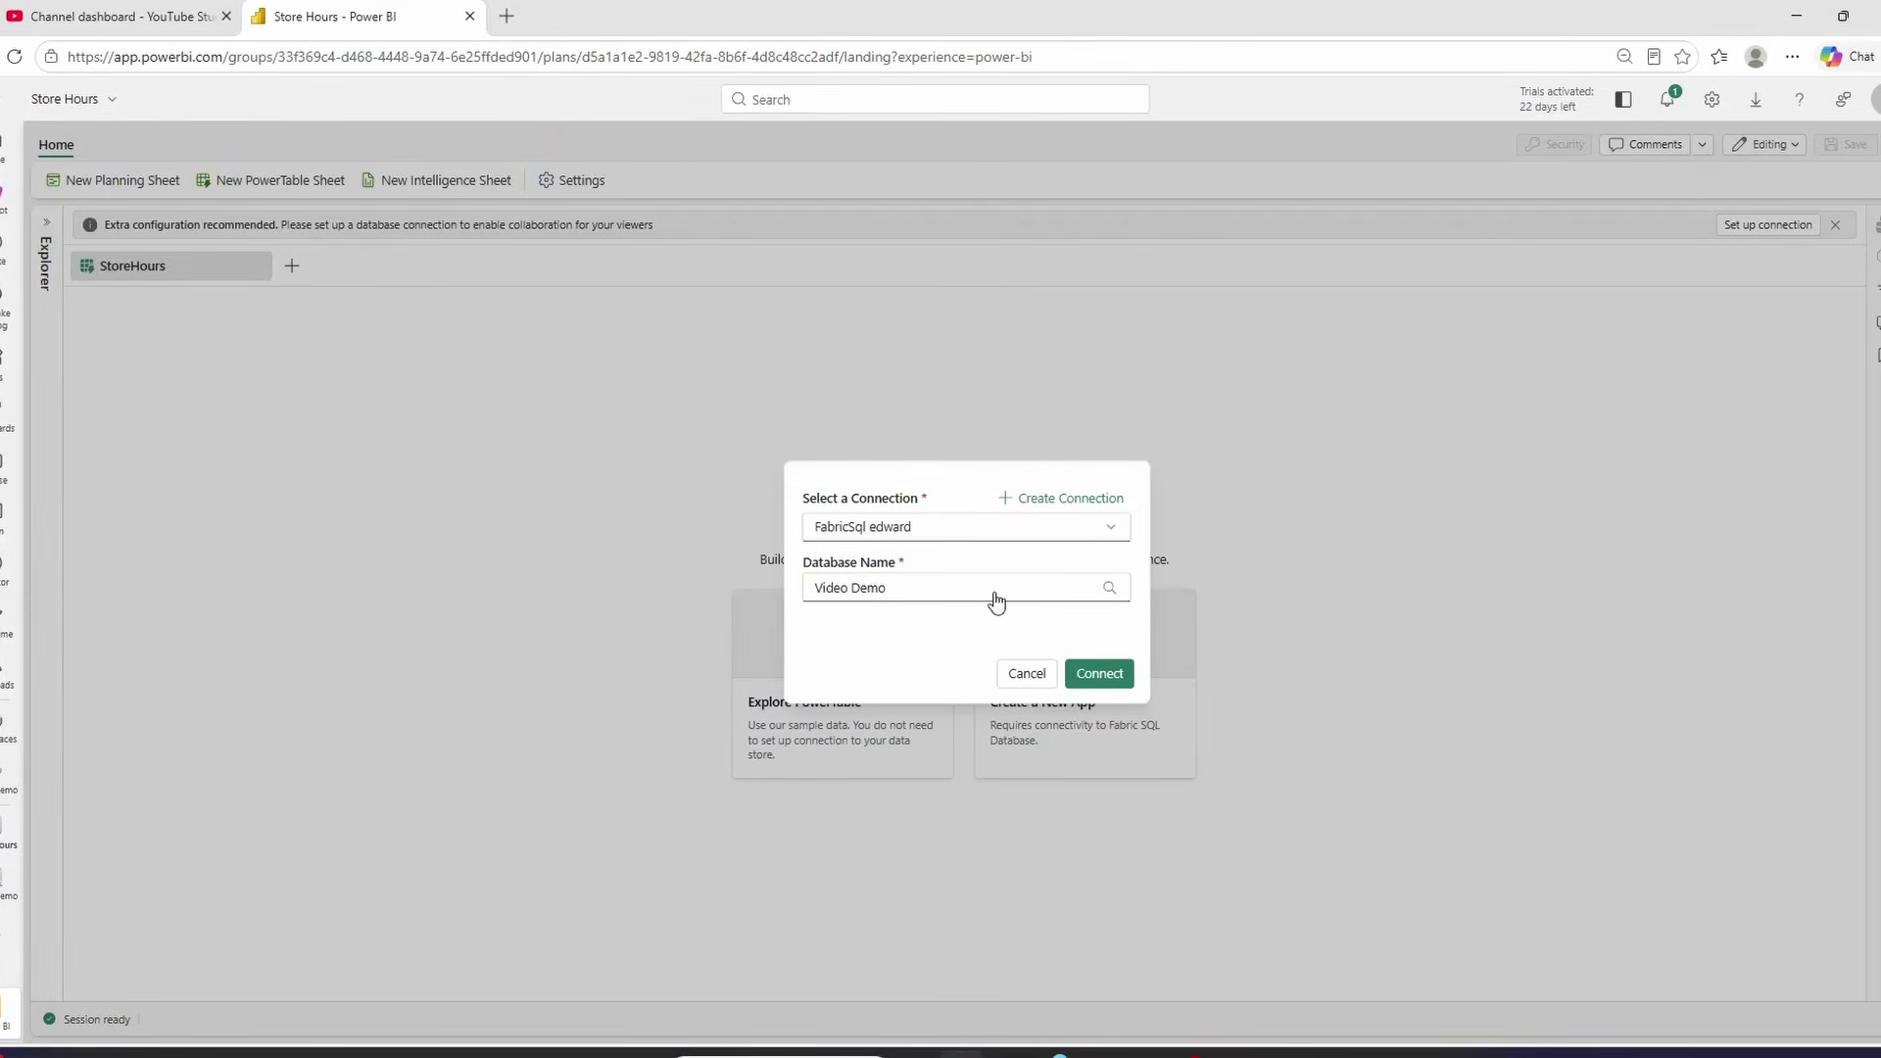
left_click(1105, 676)
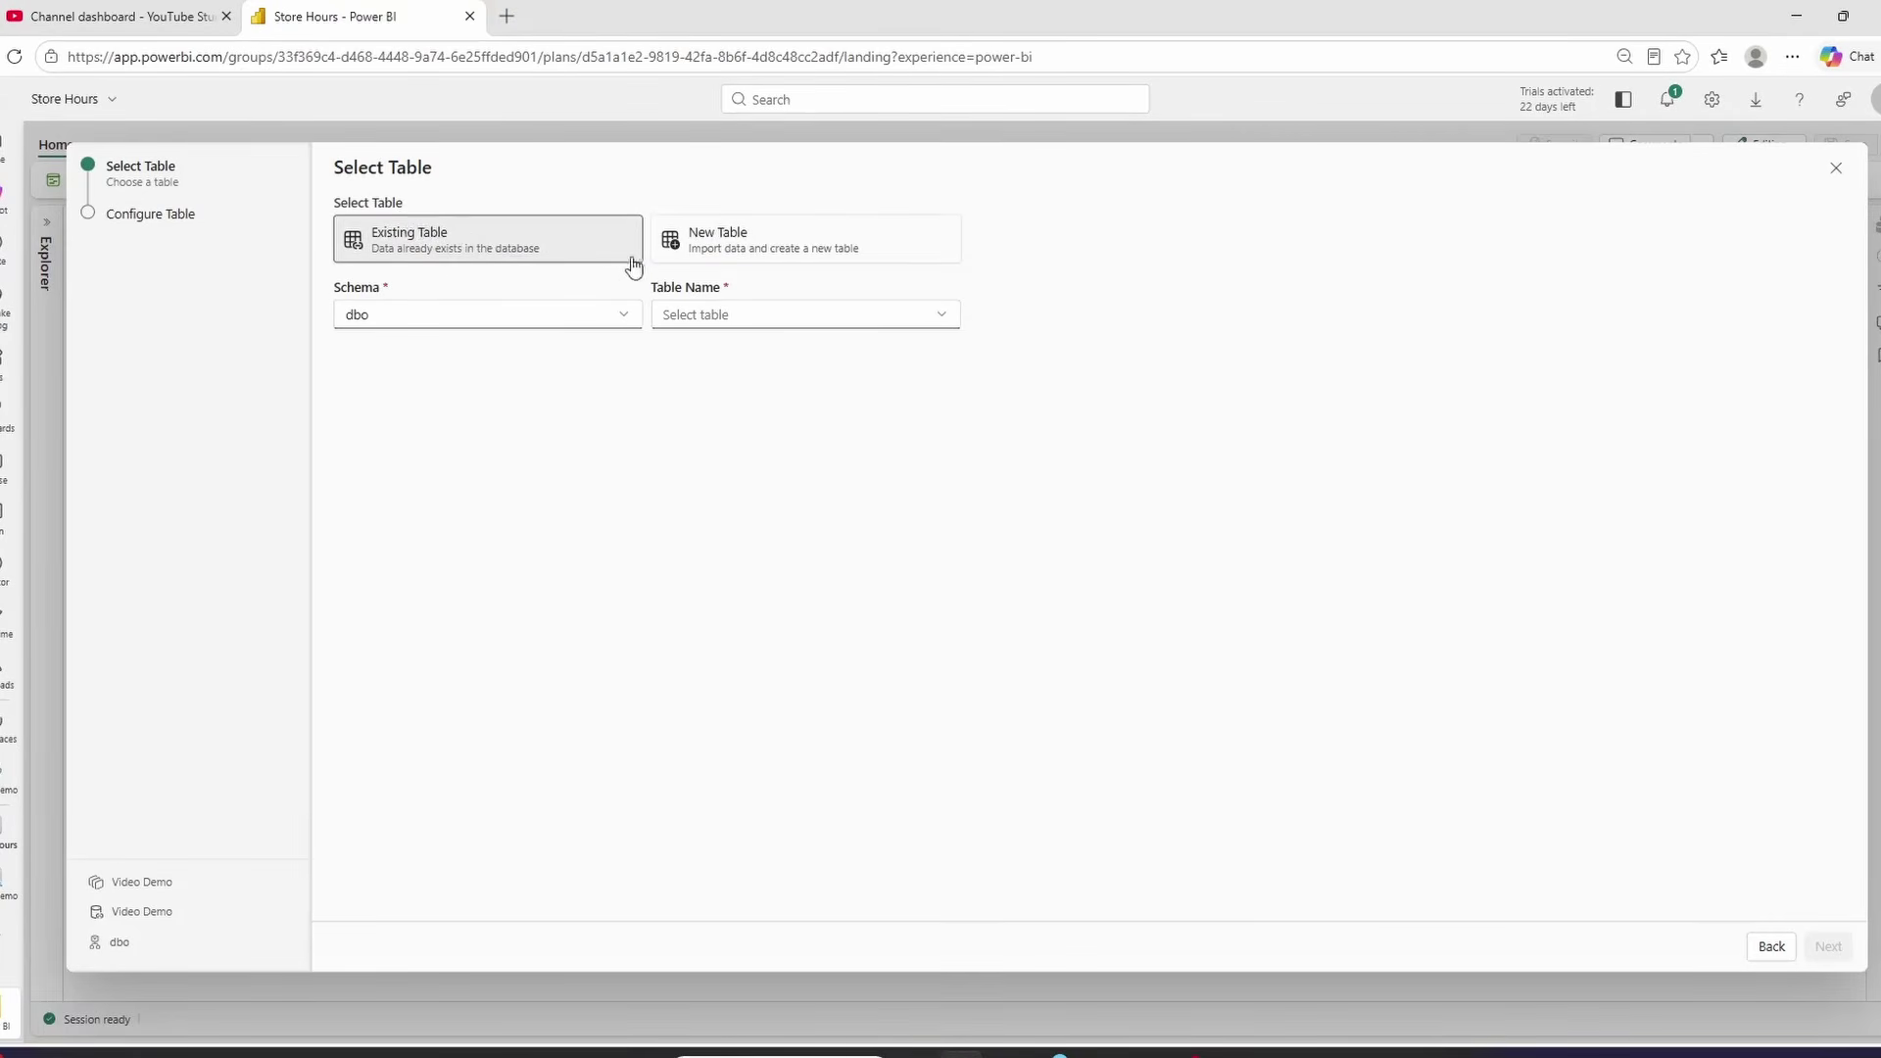
- Set up a new table named storehours in the dbo schema, with Excel as the file import type
left_click(695, 248)
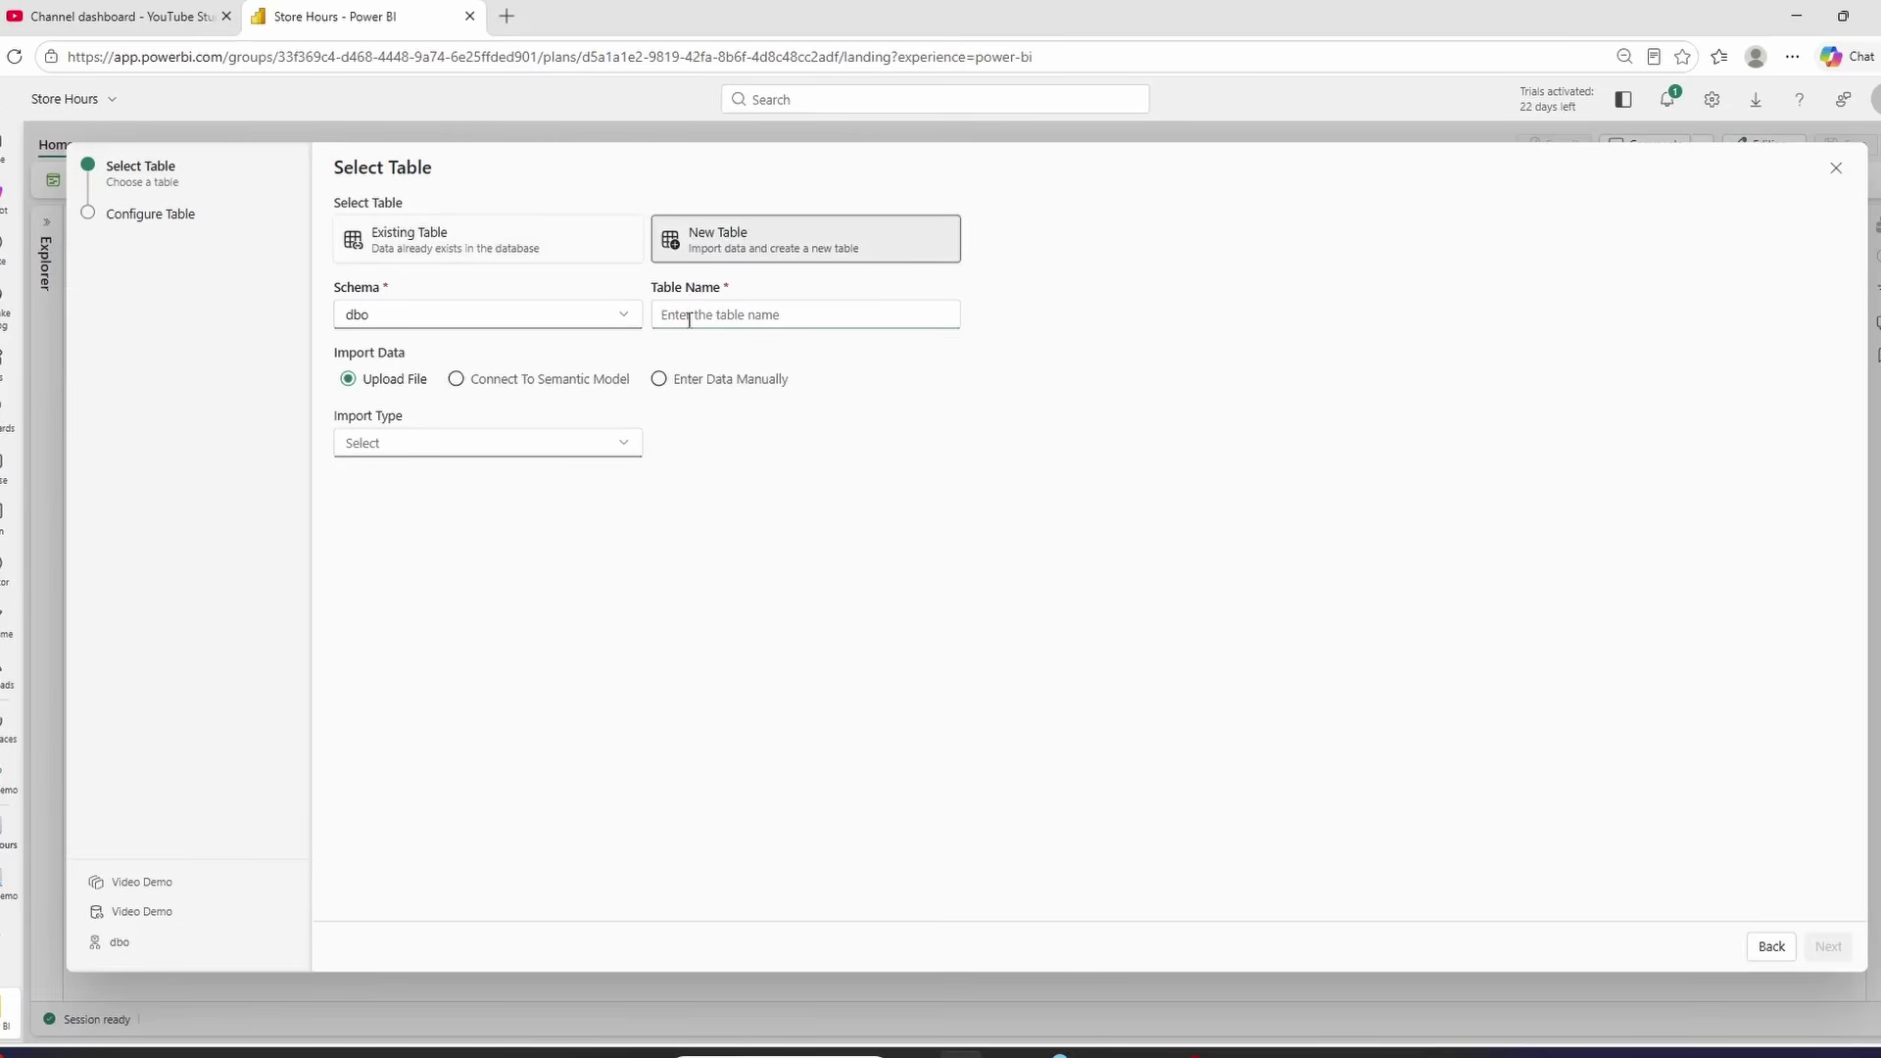
type("storehours")
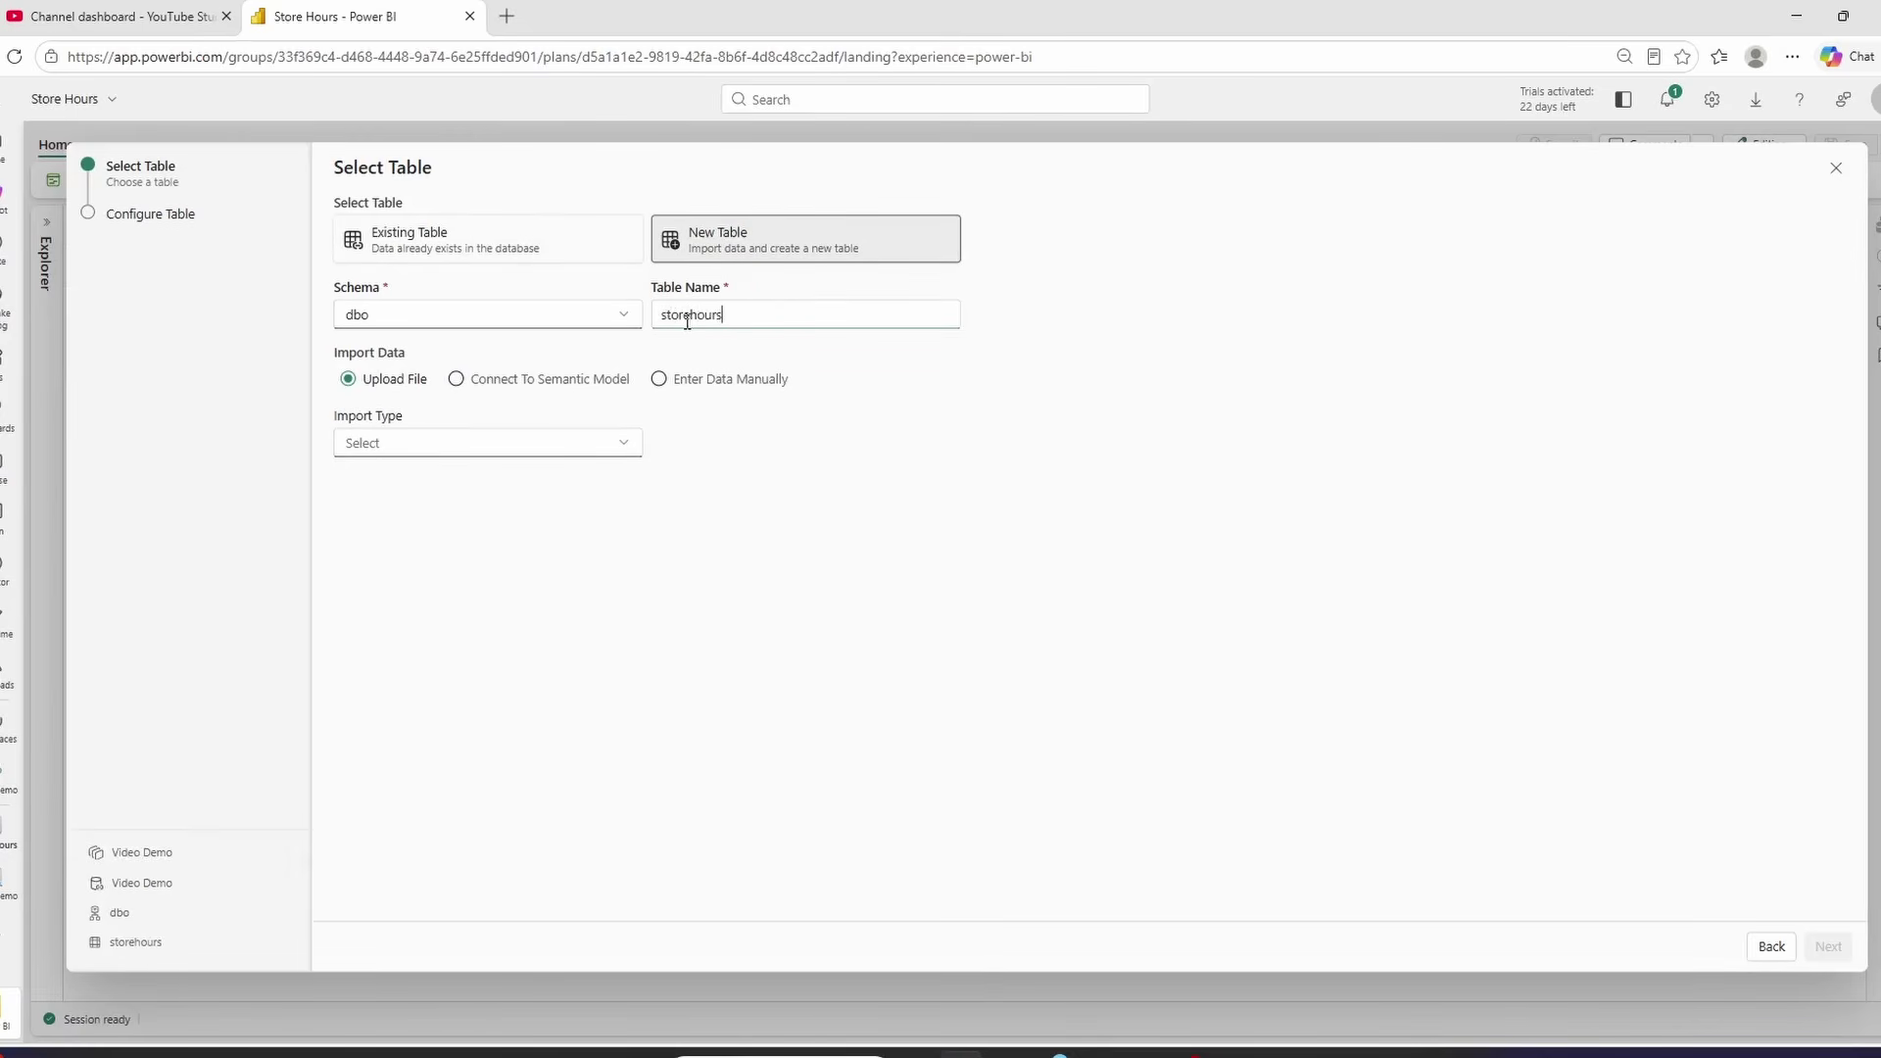
left_click(422, 455)
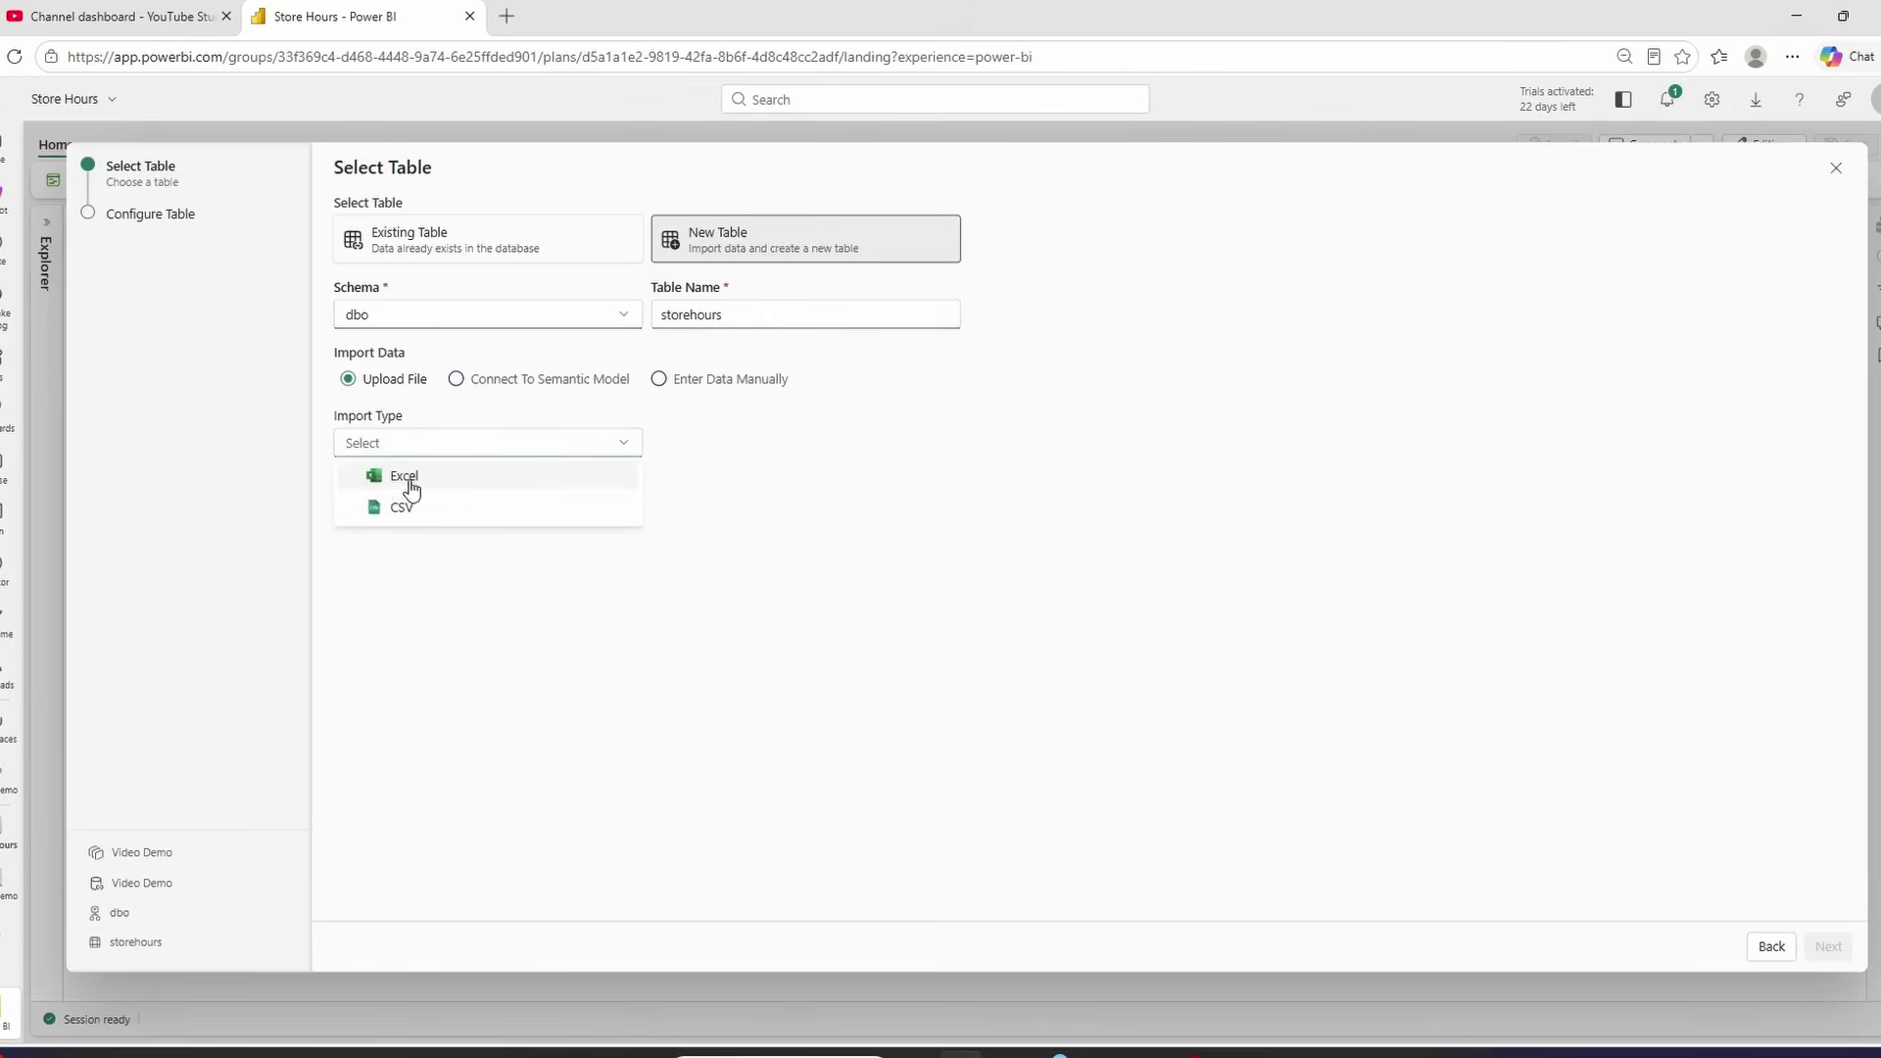
left_click(411, 489)
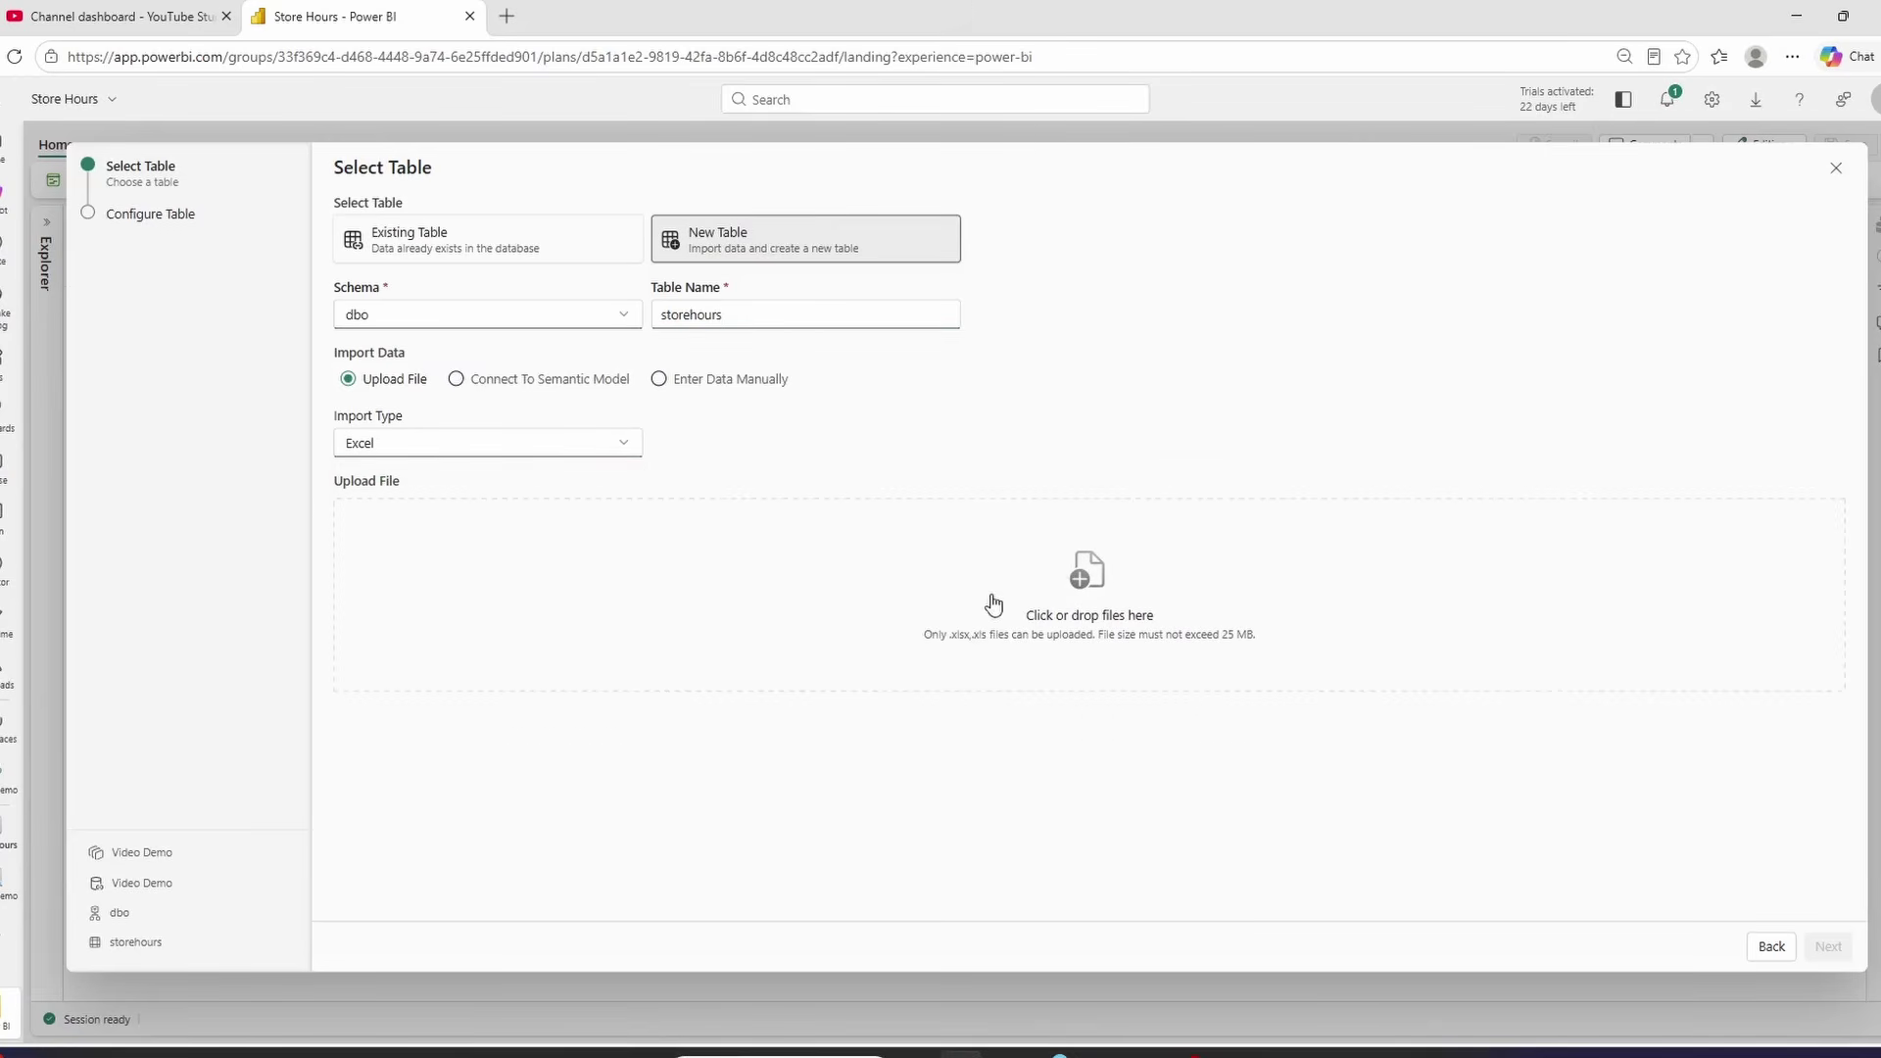
- Upload Stores (V4 Final Draft).xlsx as the table's source file and look through the data preview
left_click(1033, 672)
left_click_drag(1204, 447, 508, 579)
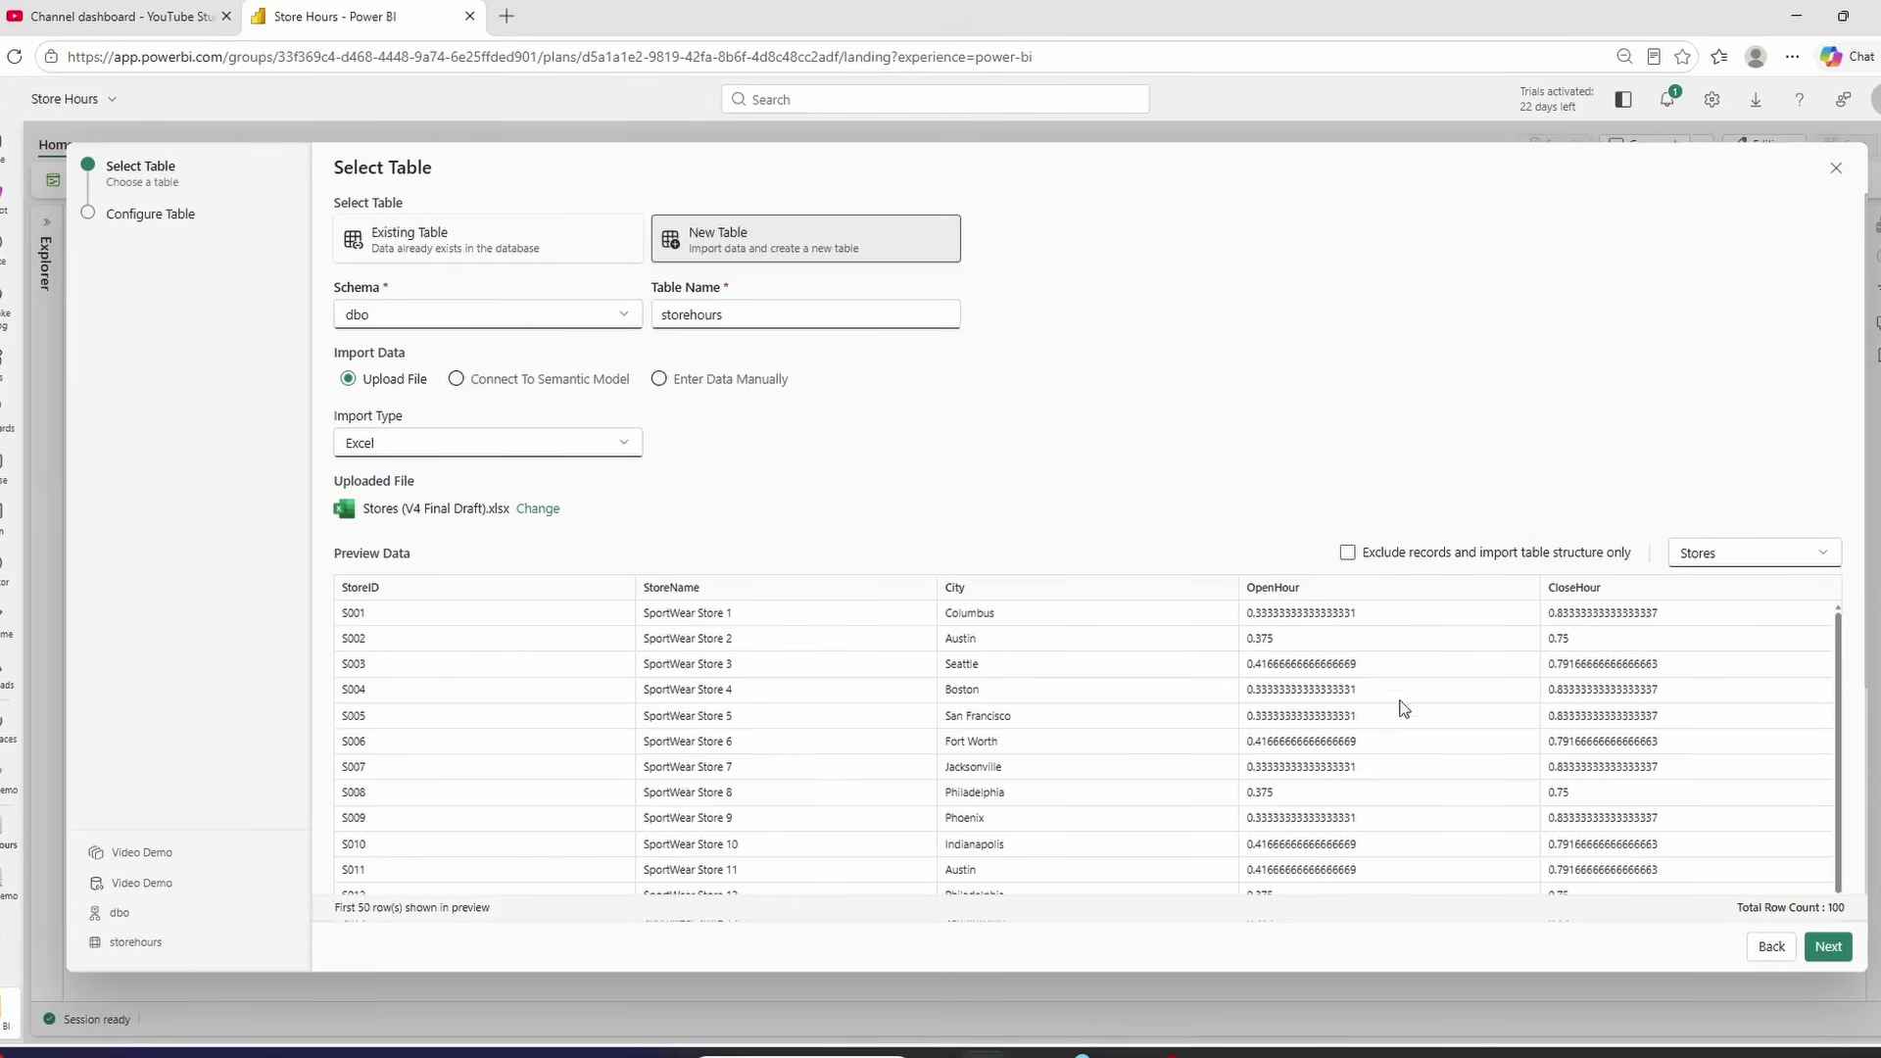
scroll(1428, 723, "down", 5)
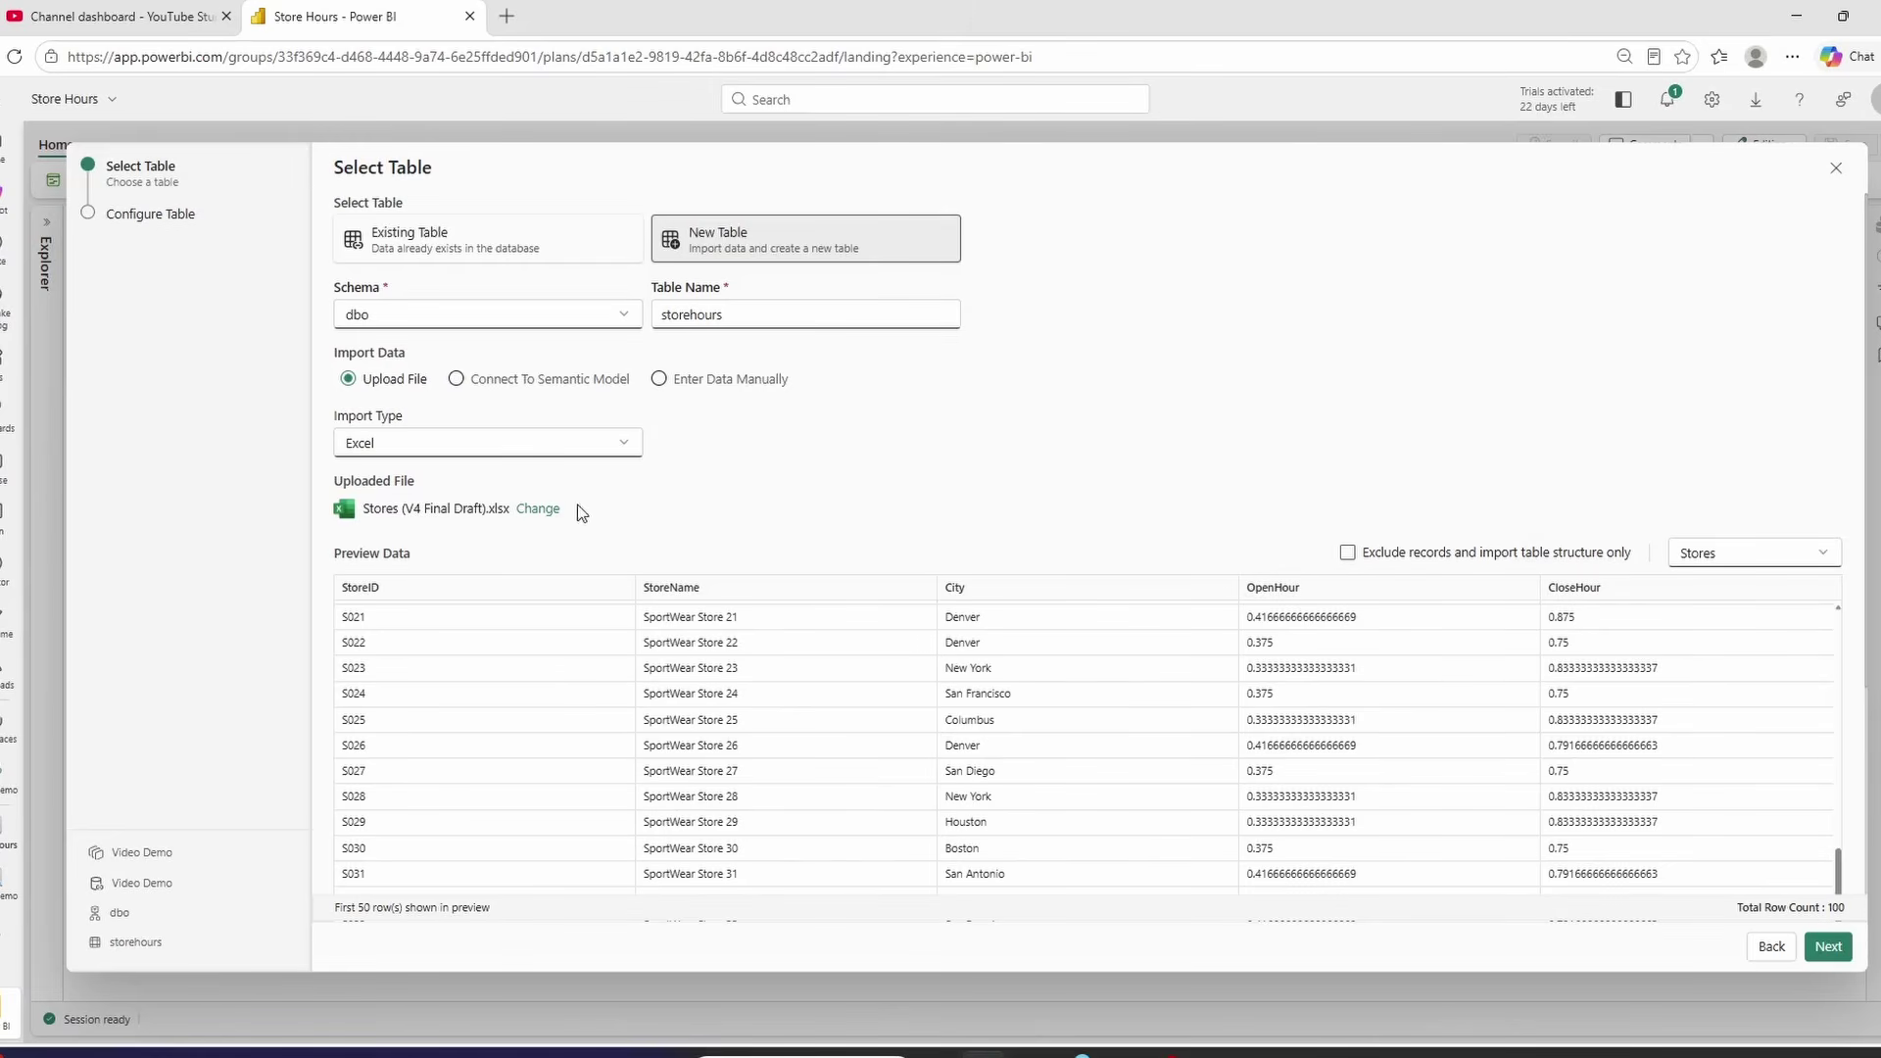
scroll(1716, 834, "up", 5)
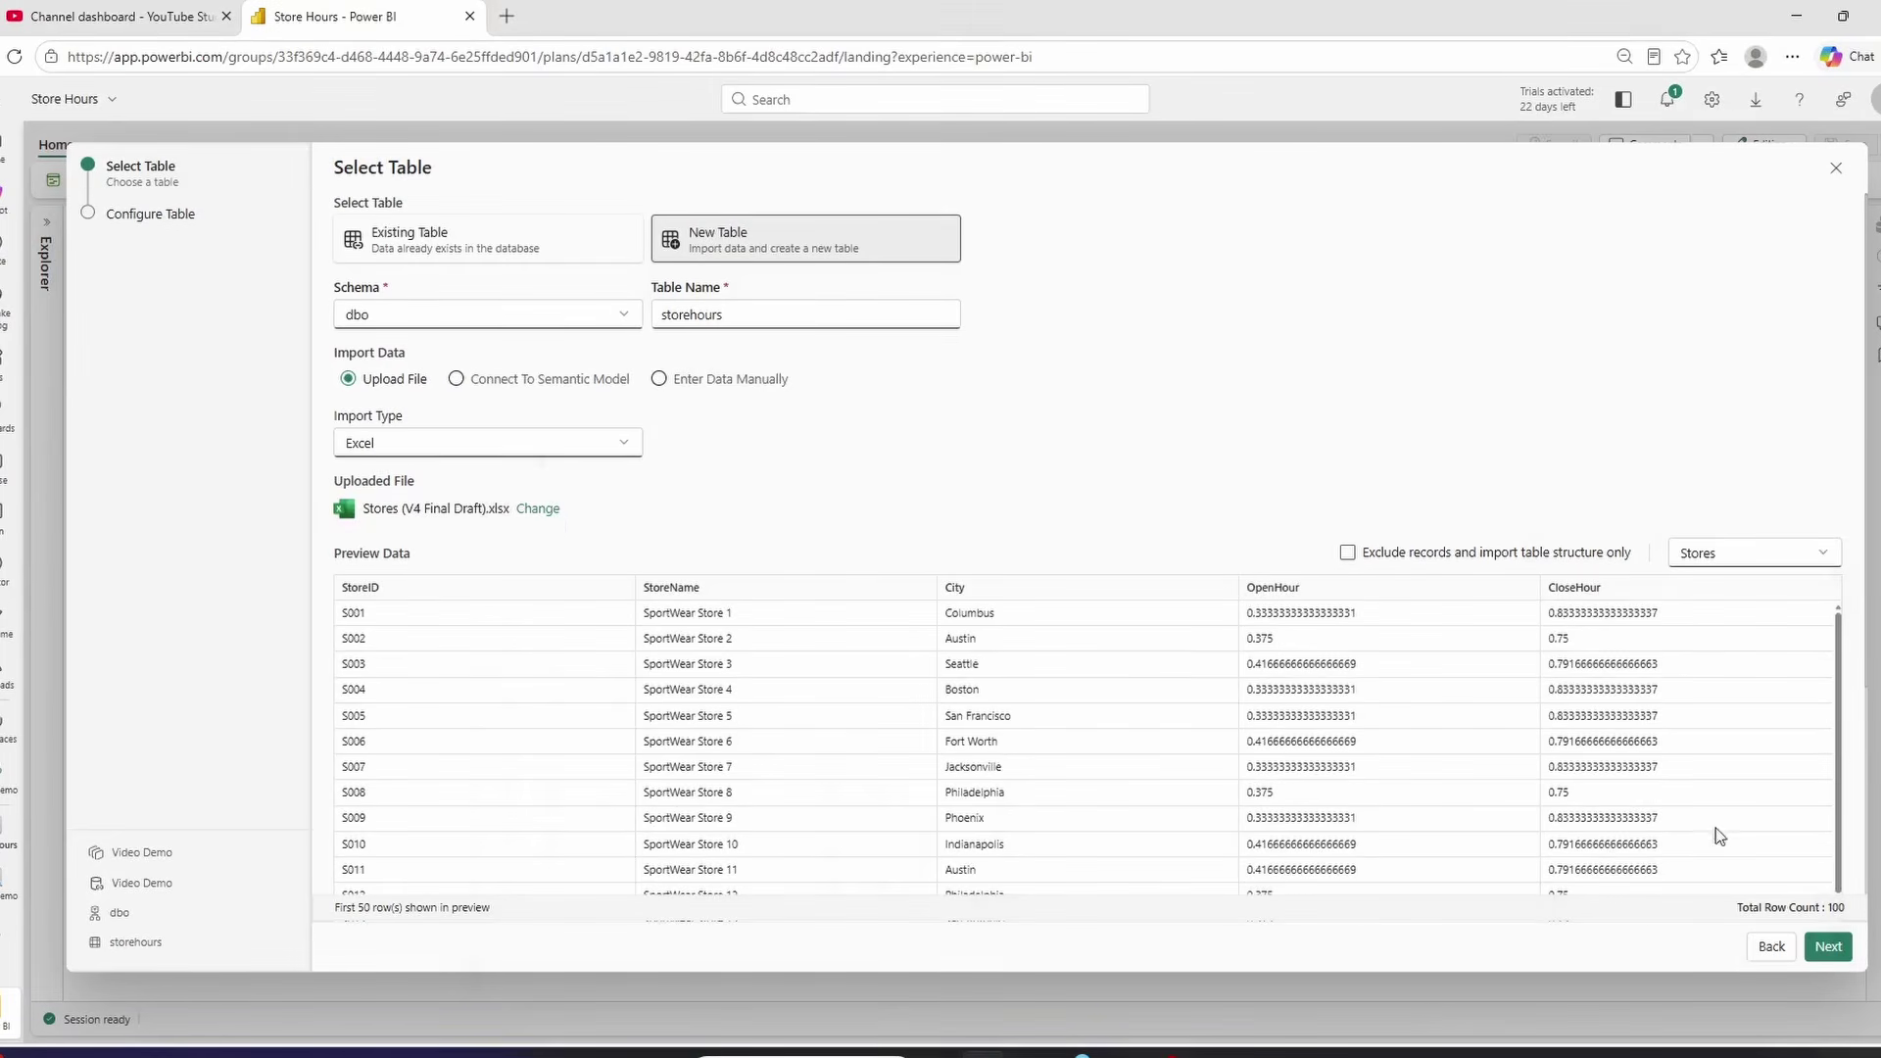
- Proceed to the table configuration and set the data type of the OpenHour and CloseHour columns to DATETIME
left_click(1828, 947)
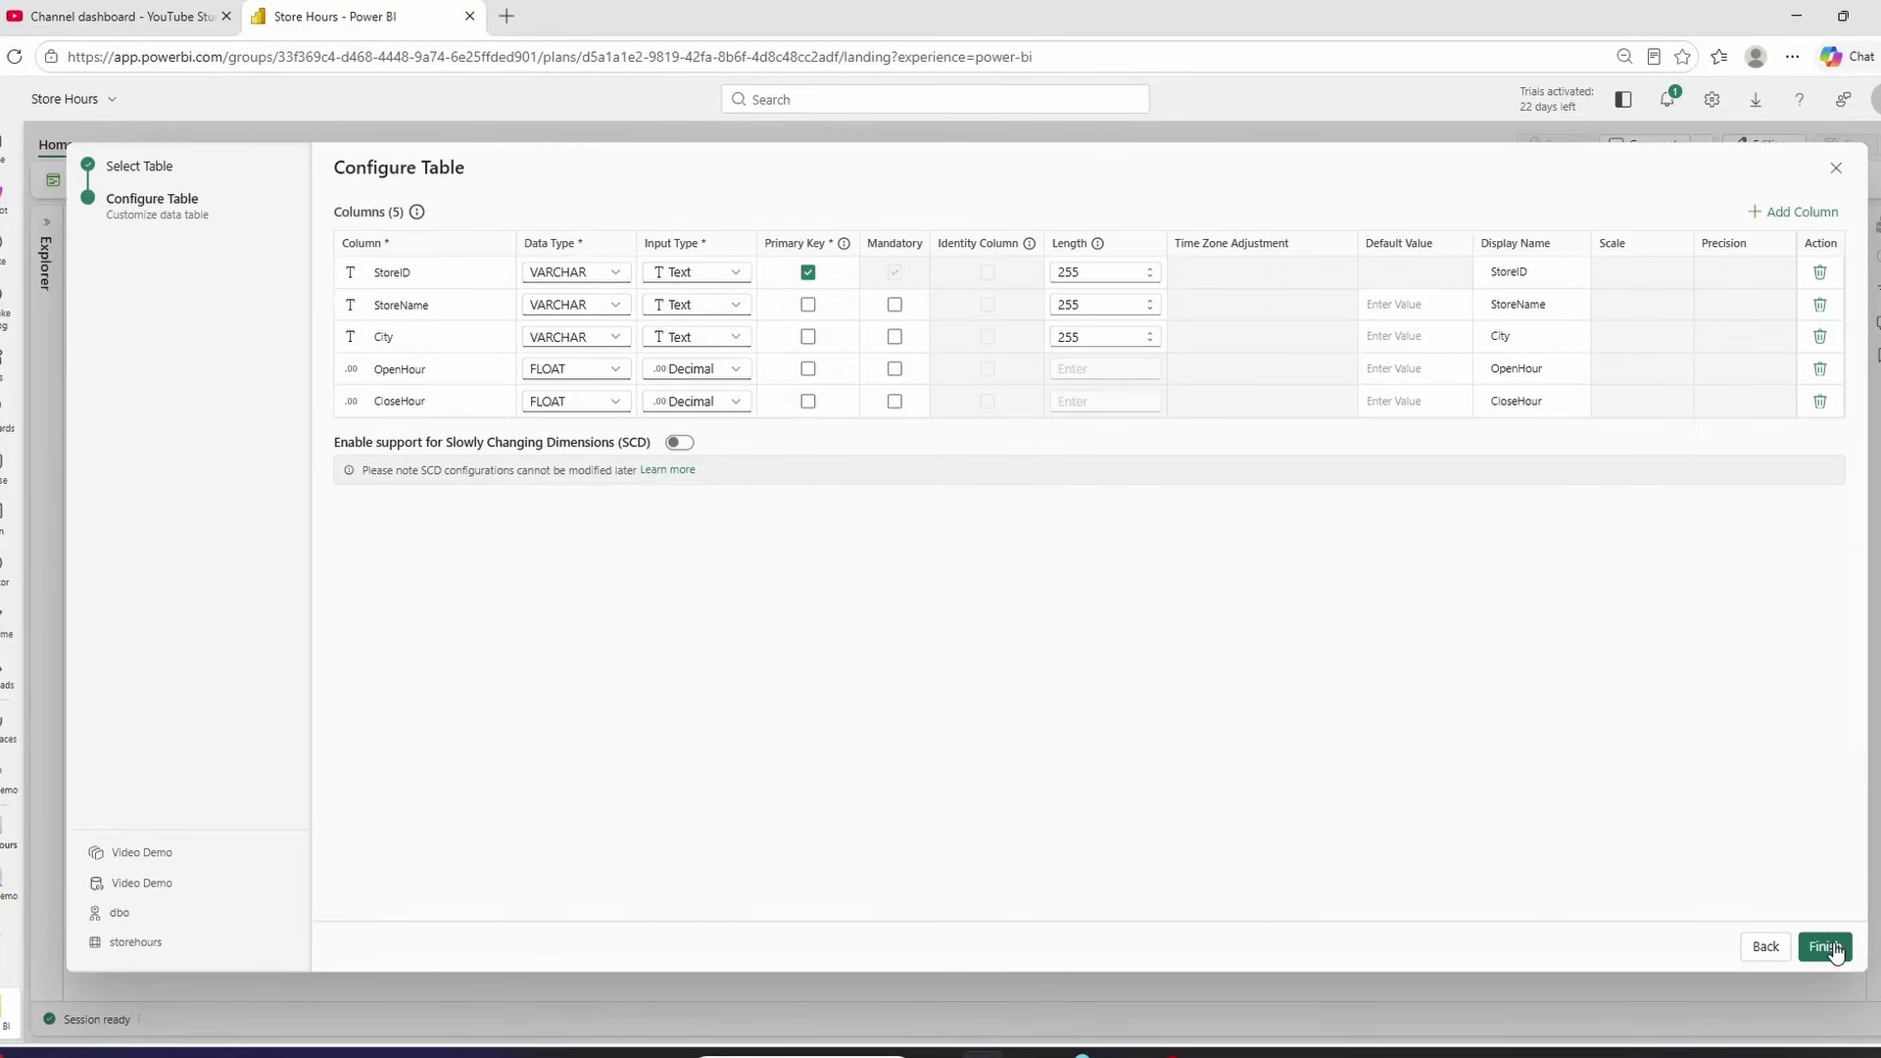
left_click(614, 370)
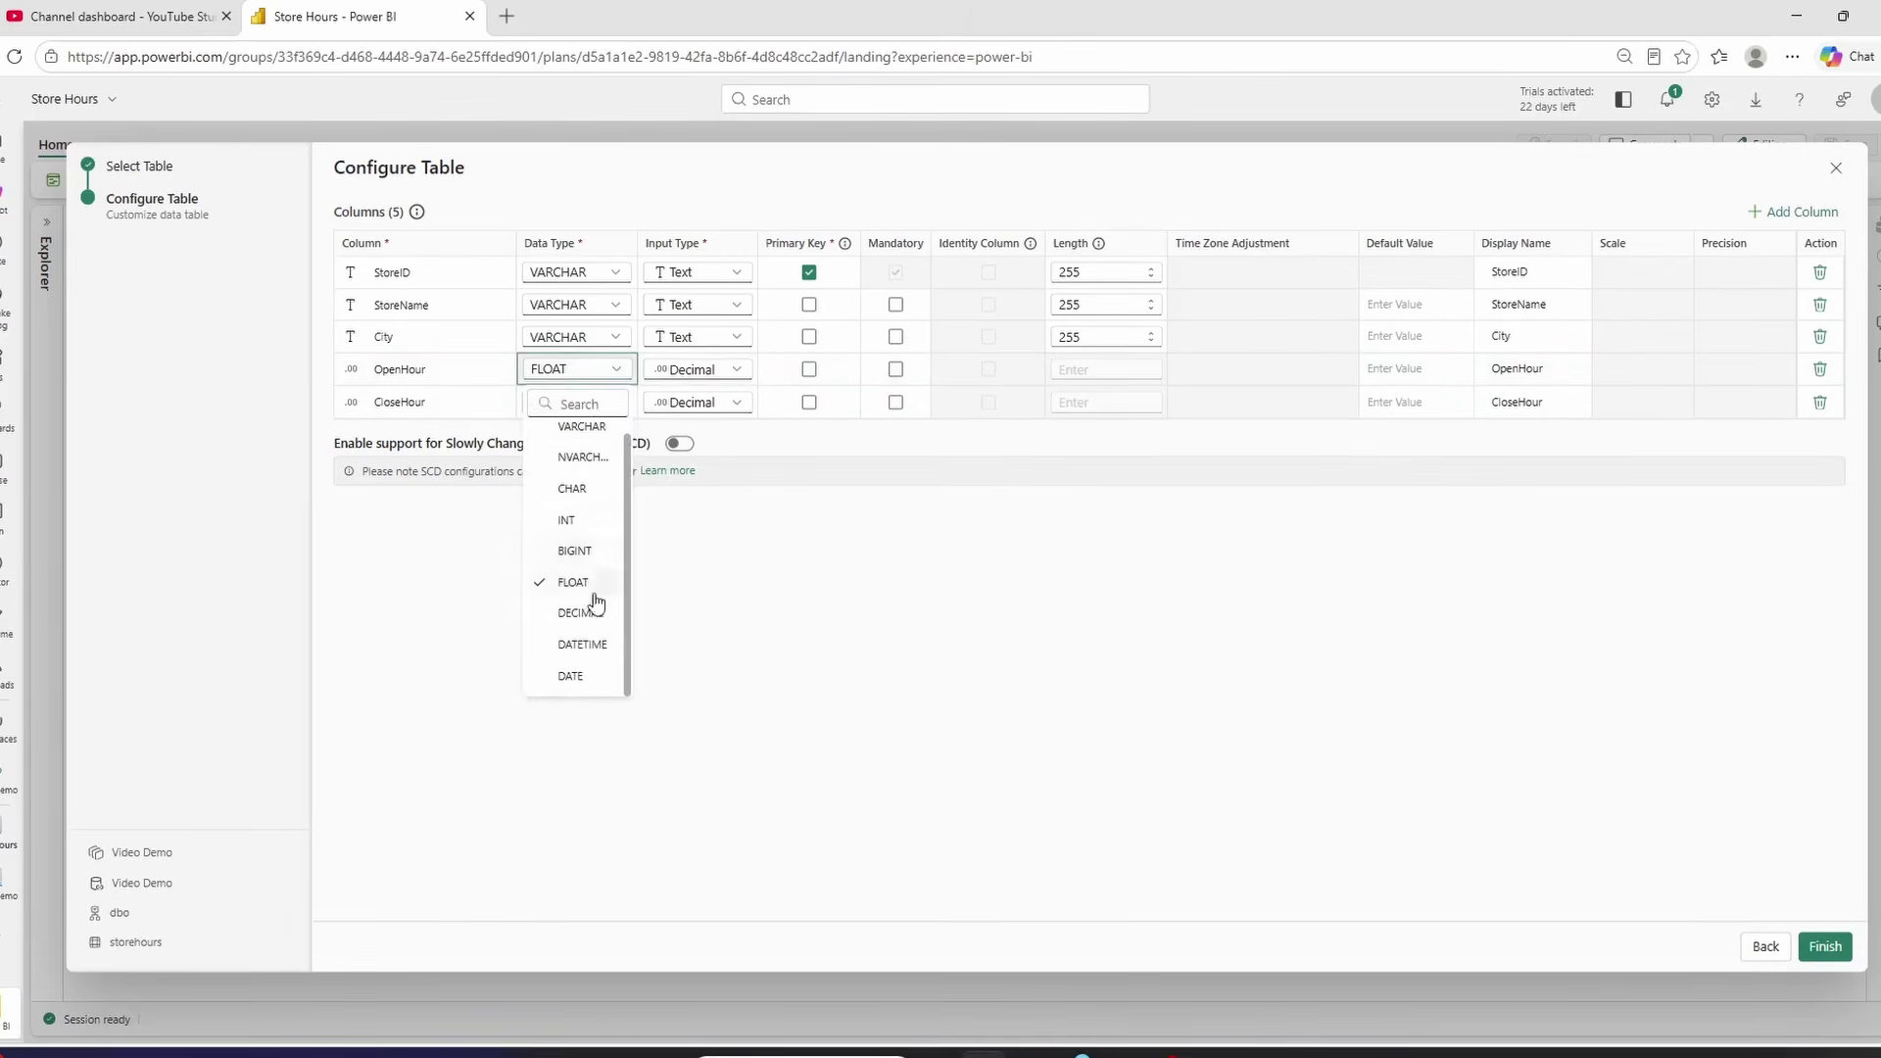
left_click(584, 657)
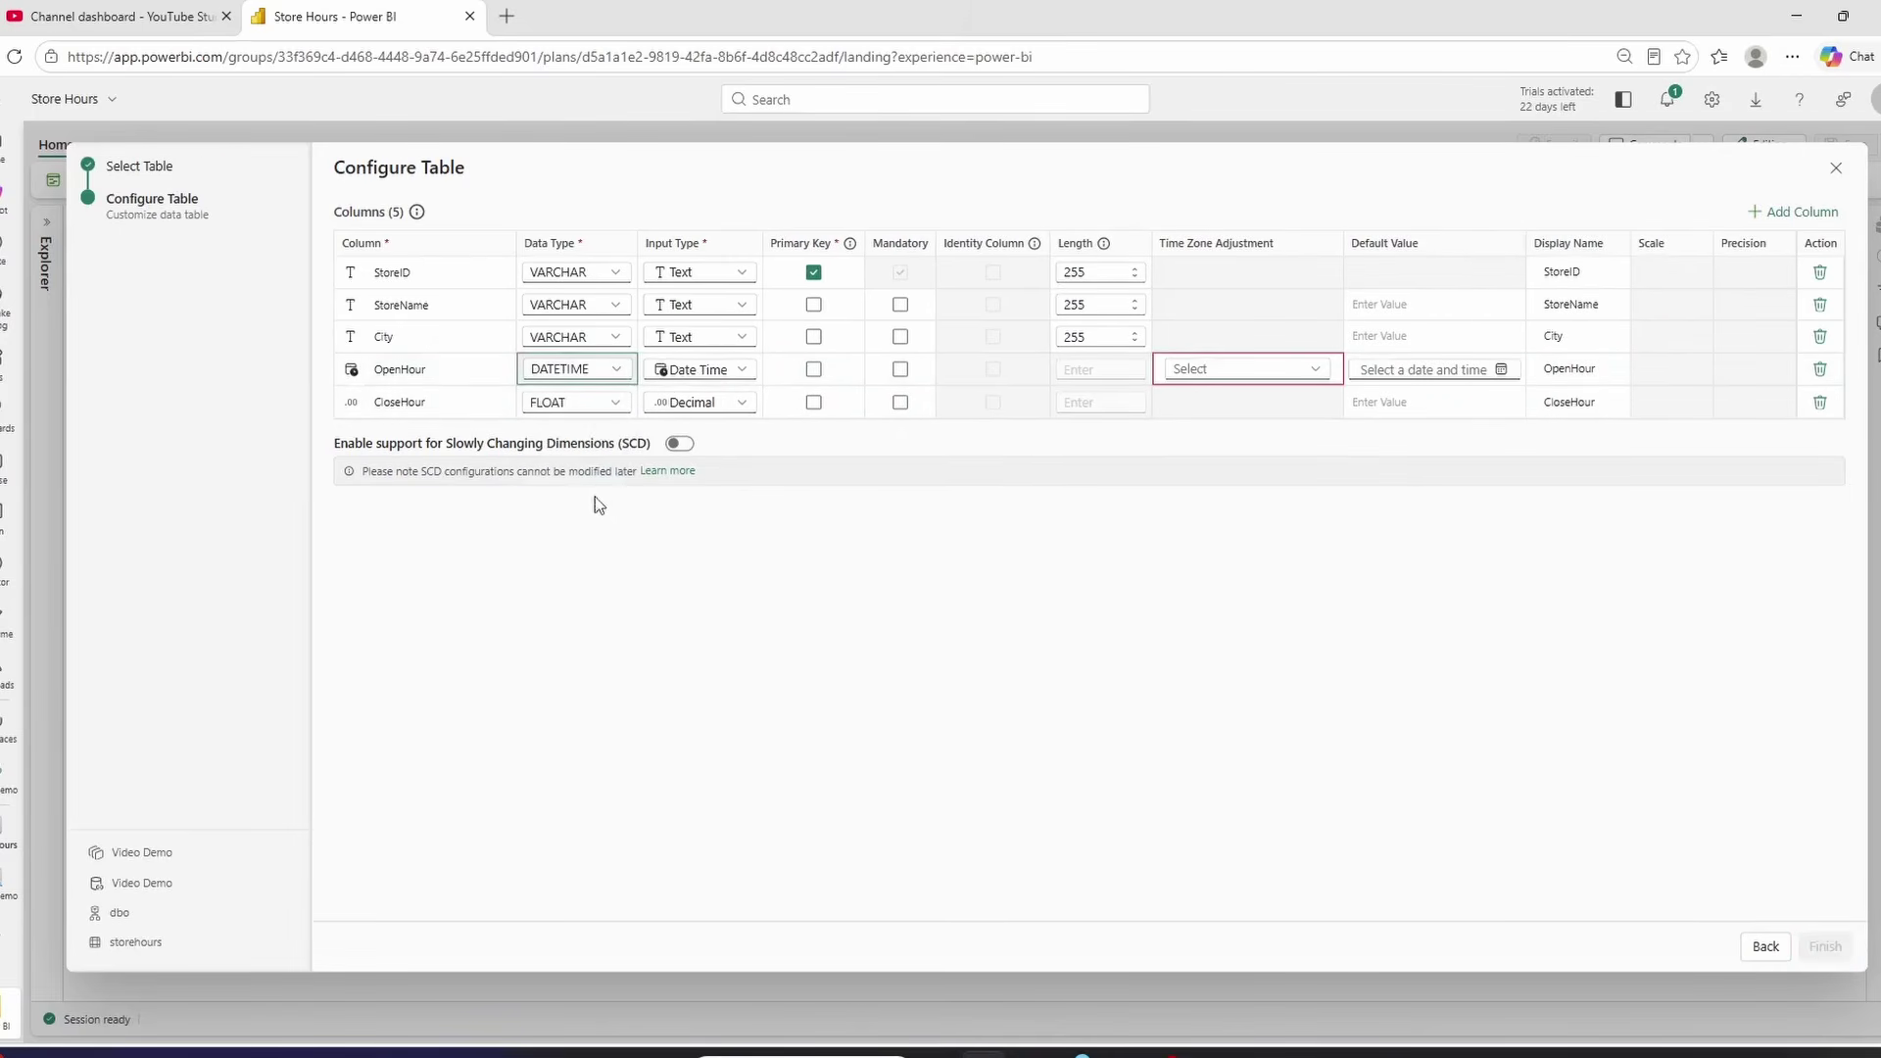
left_click(606, 402)
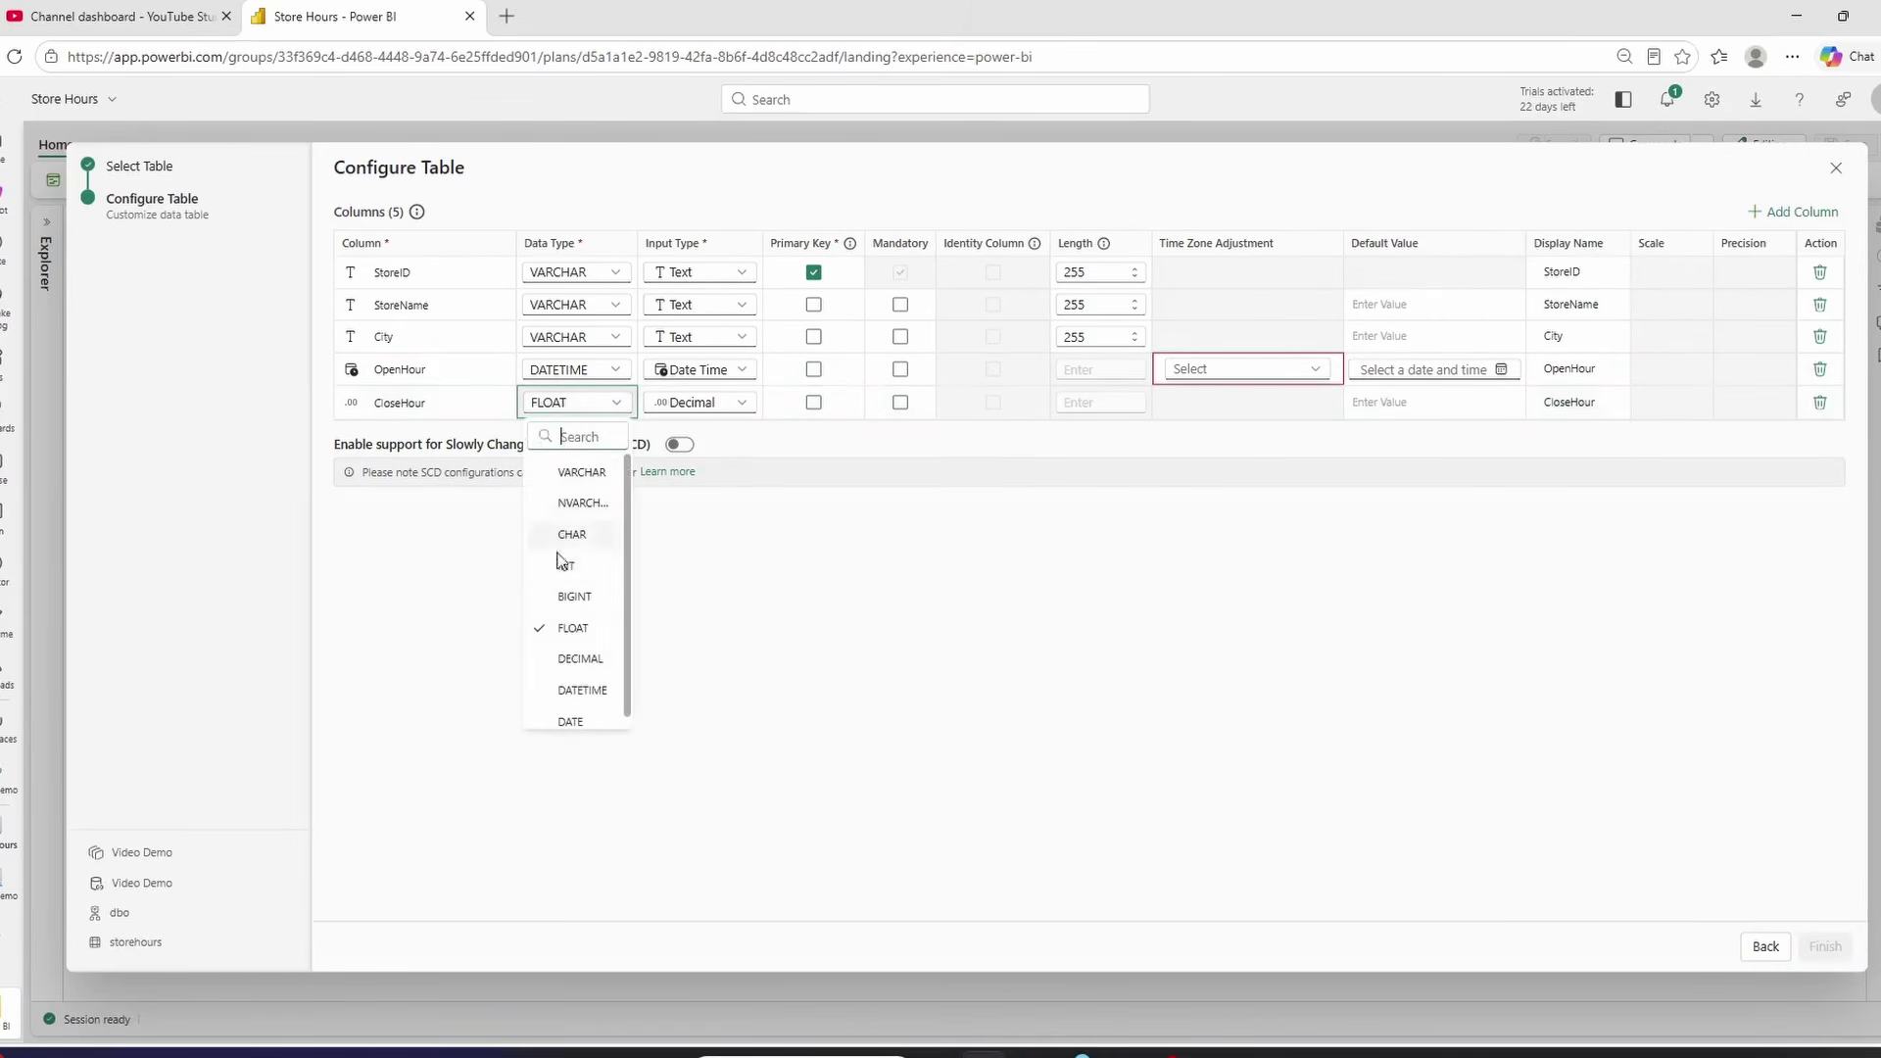
left_click(576, 691)
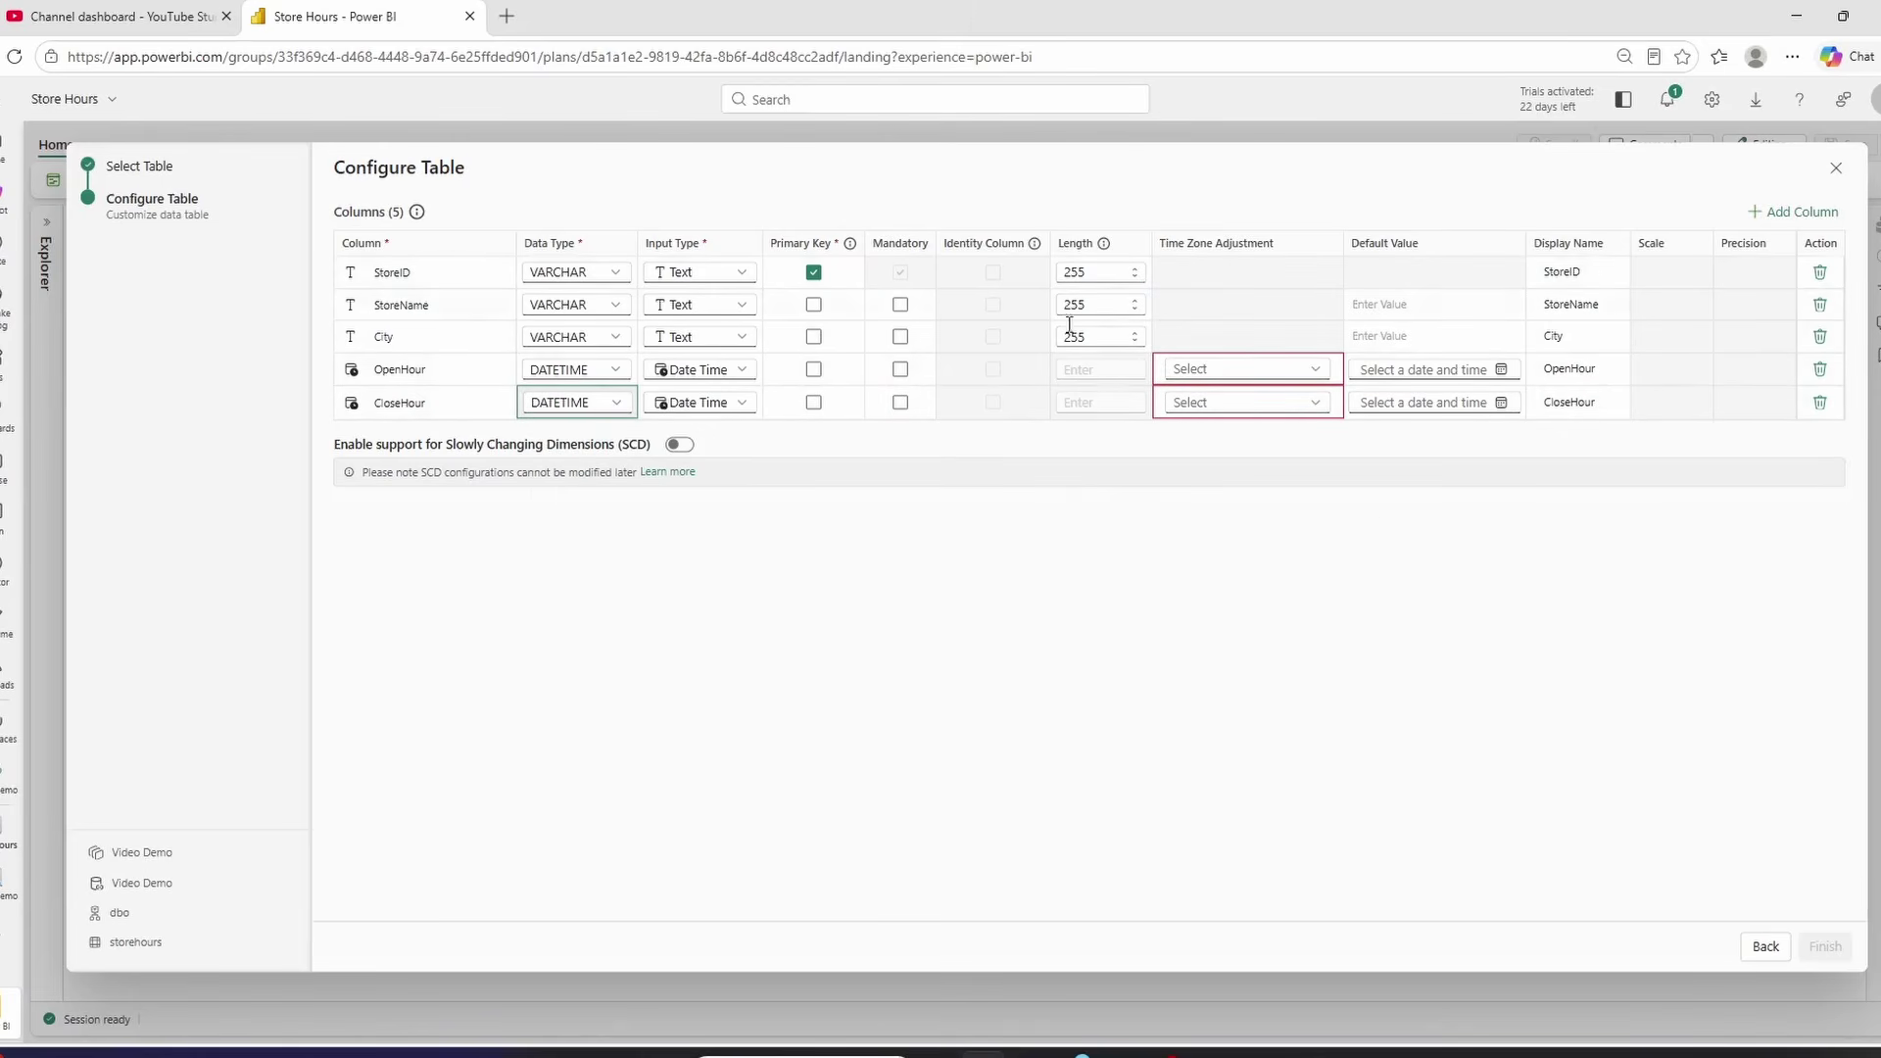
- Set the time zone adjustment of both OpenHour and CloseHour to Time Zone Independent, without a default value
left_click(1304, 369)
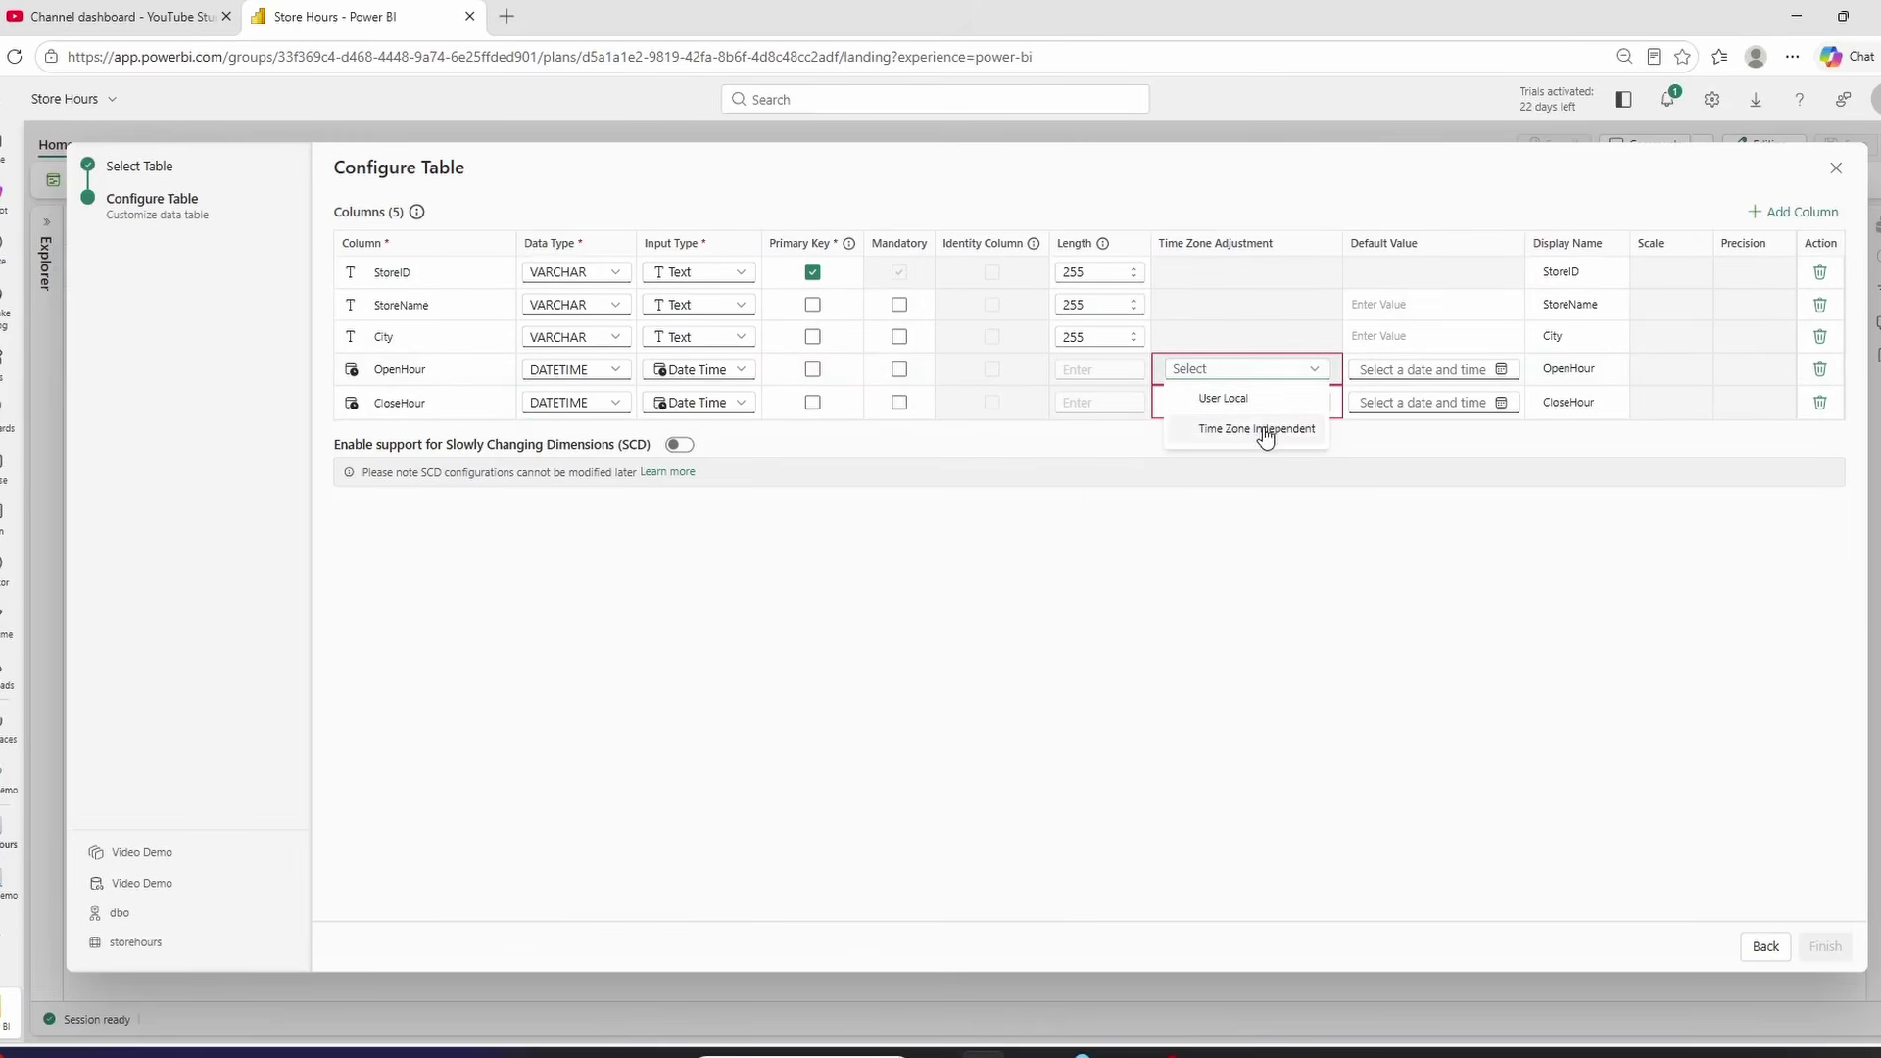
left_click(1264, 429)
left_click(1277, 407)
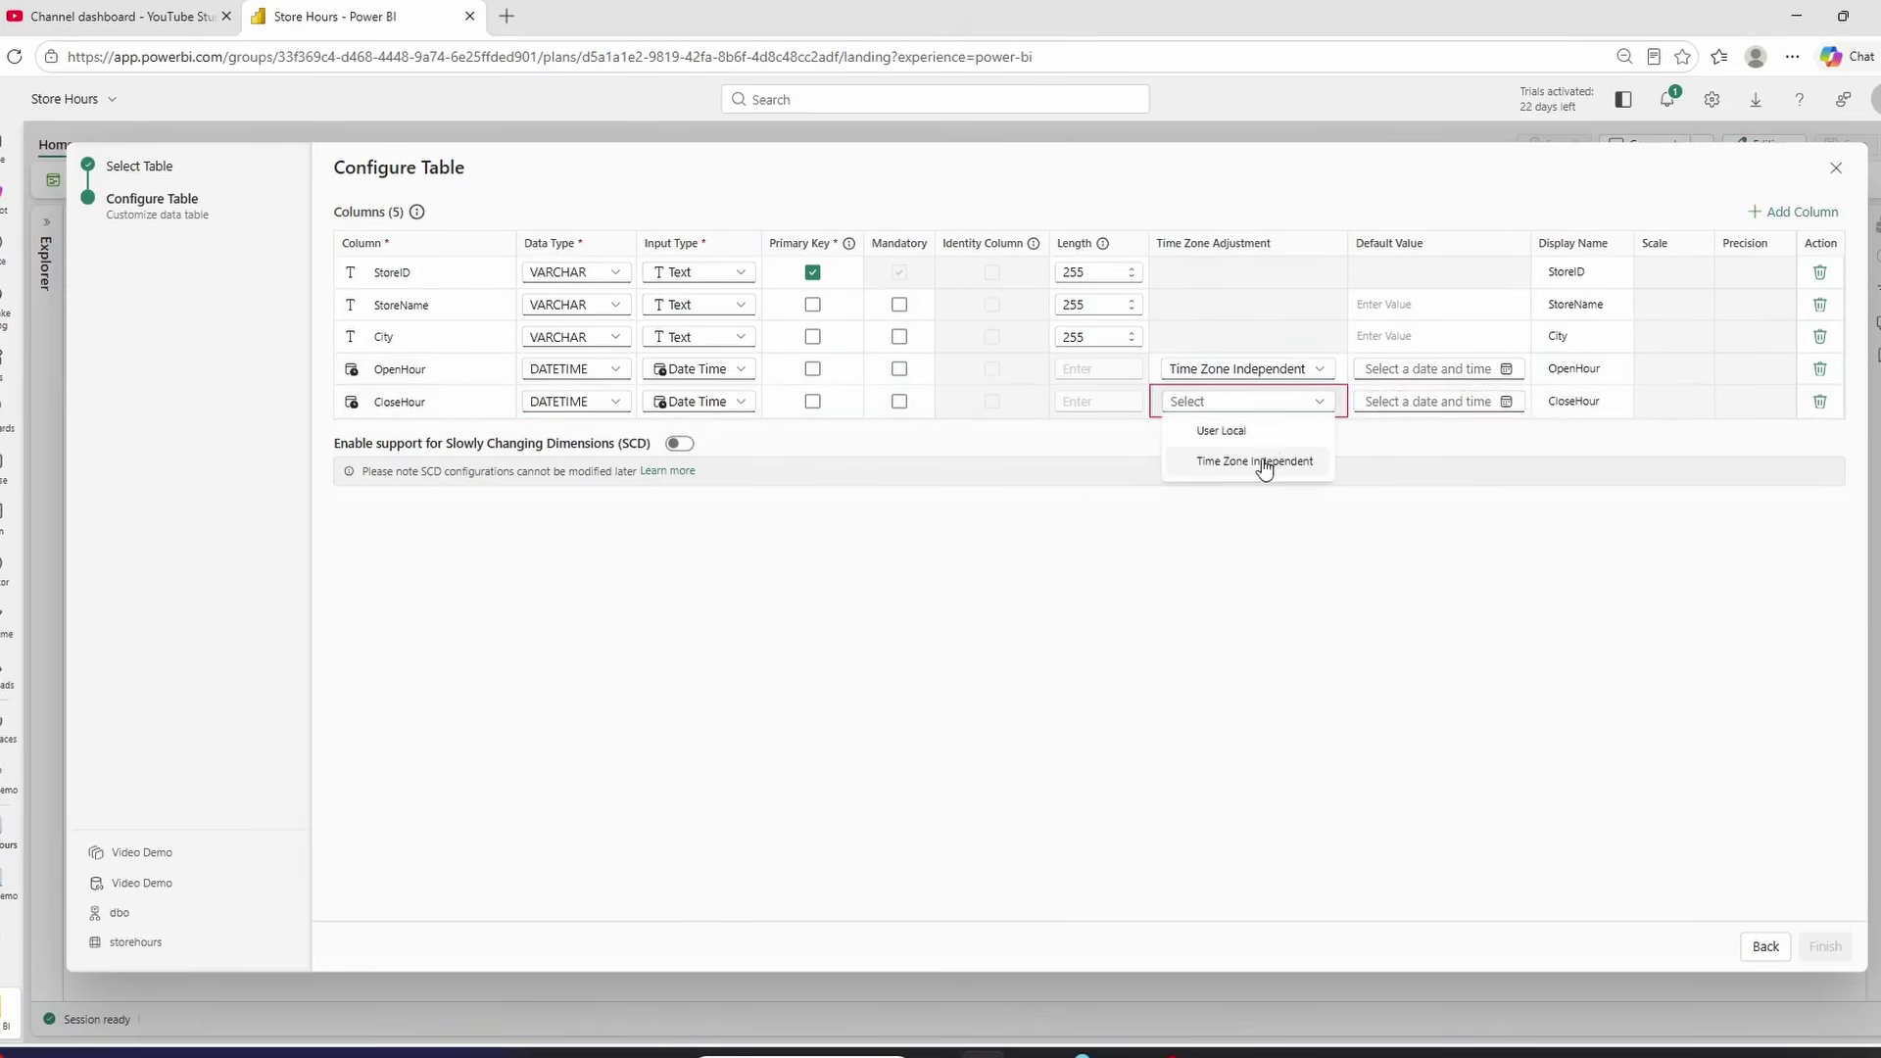
left_click(1262, 461)
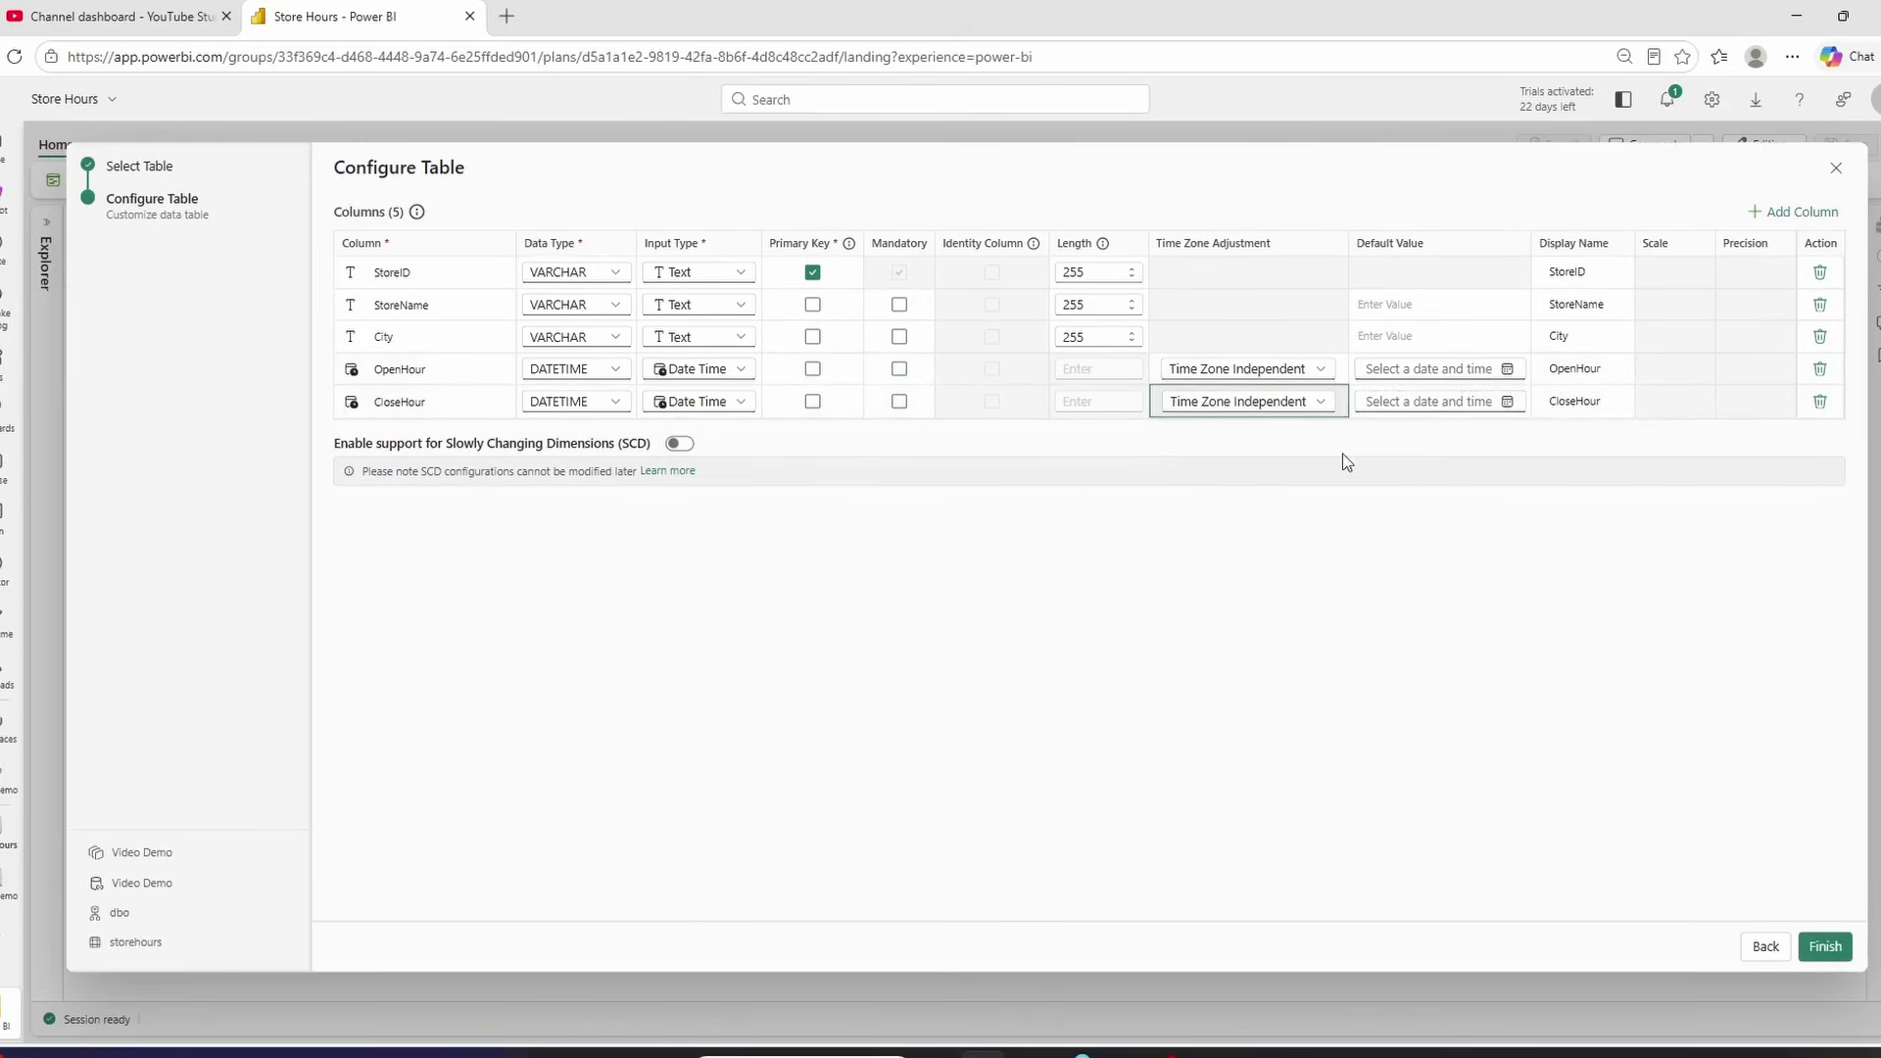
left_click(1504, 370)
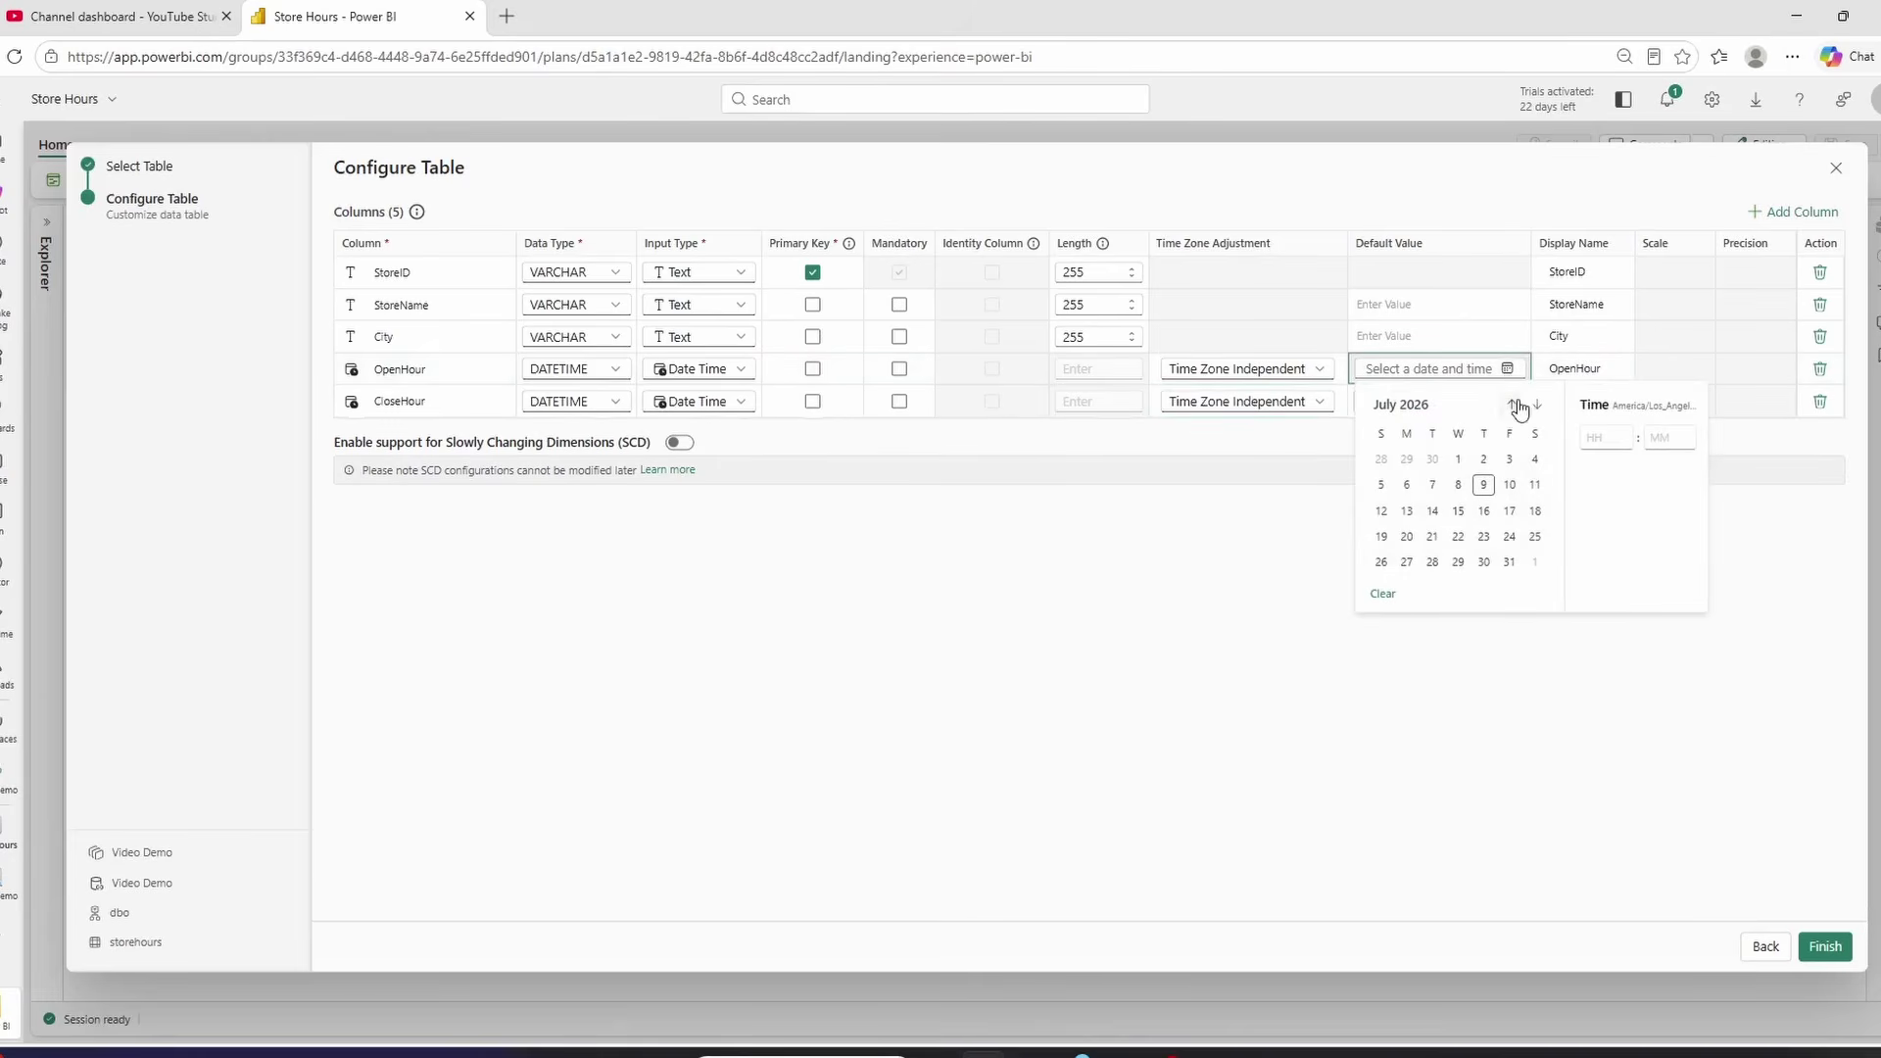
left_click(1558, 843)
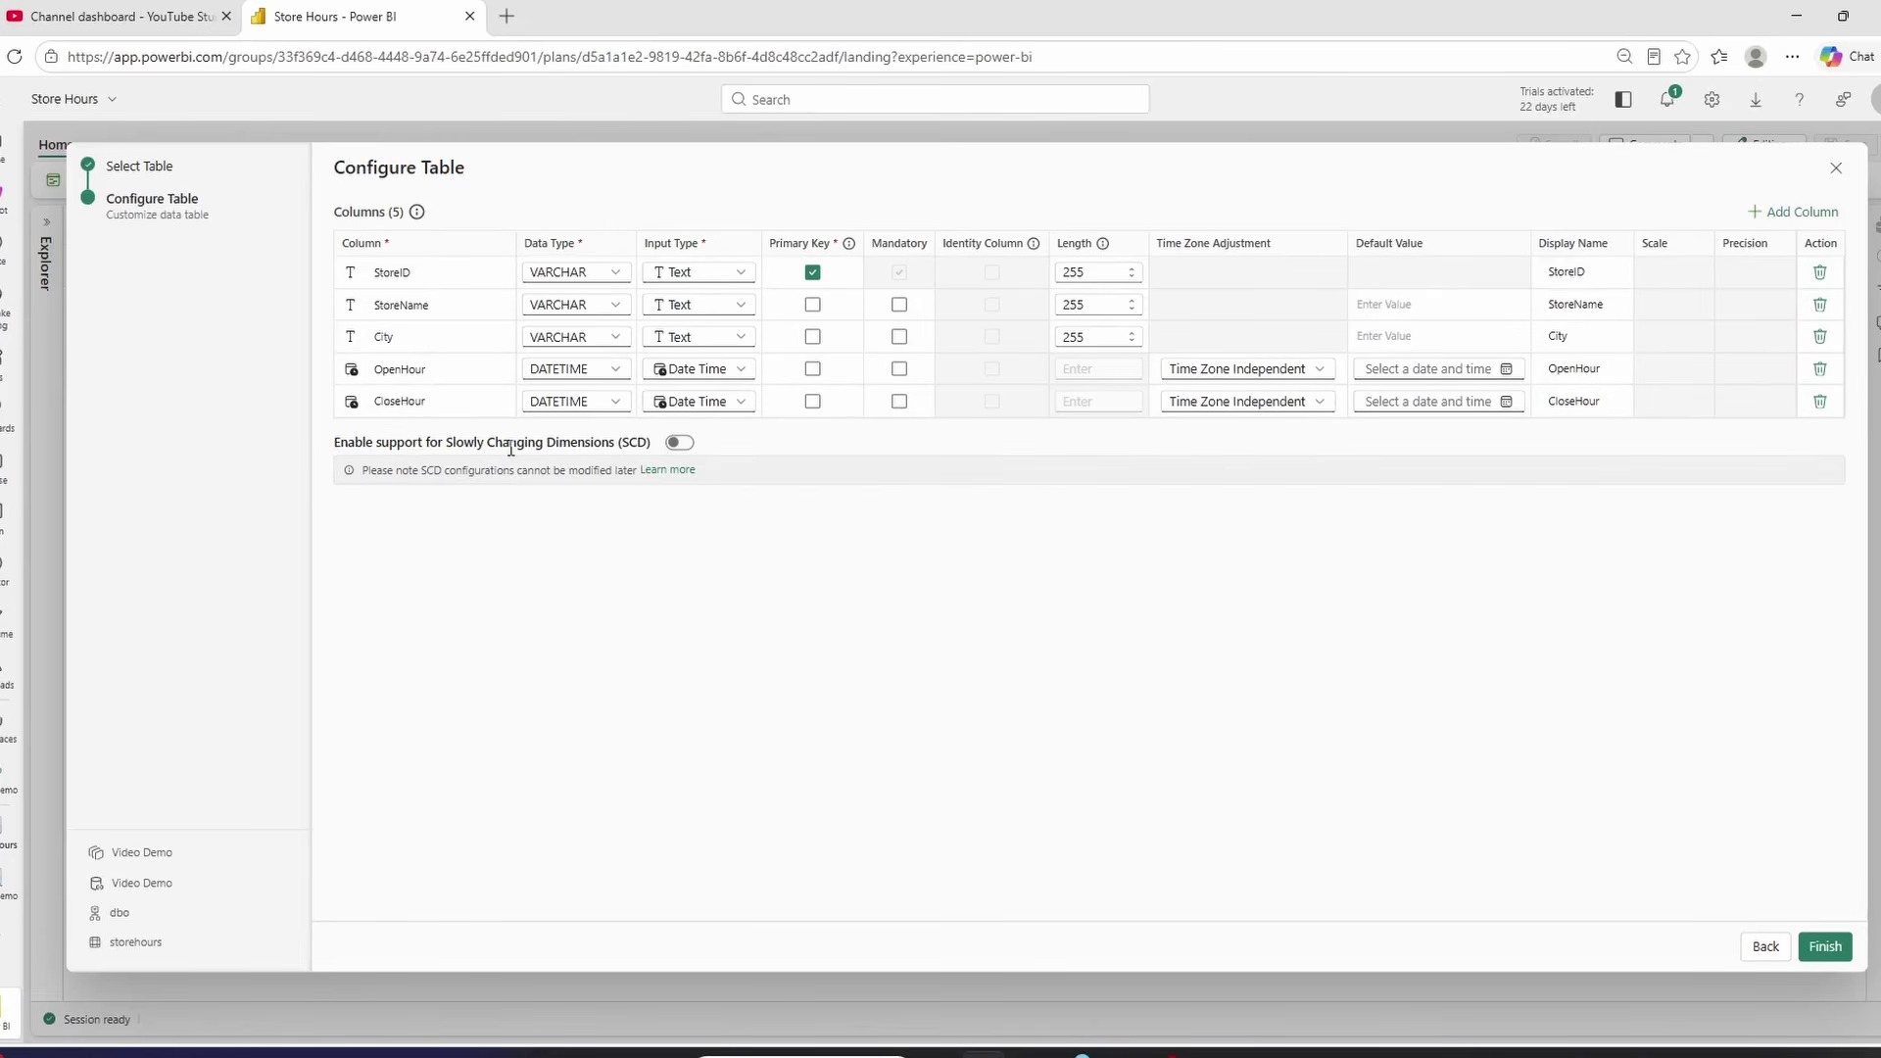
- Enable Slowly Changing Dimensions support, switch to Excel and examine the EffectiveDate and EndDate columns of the history example
left_click(679, 443)
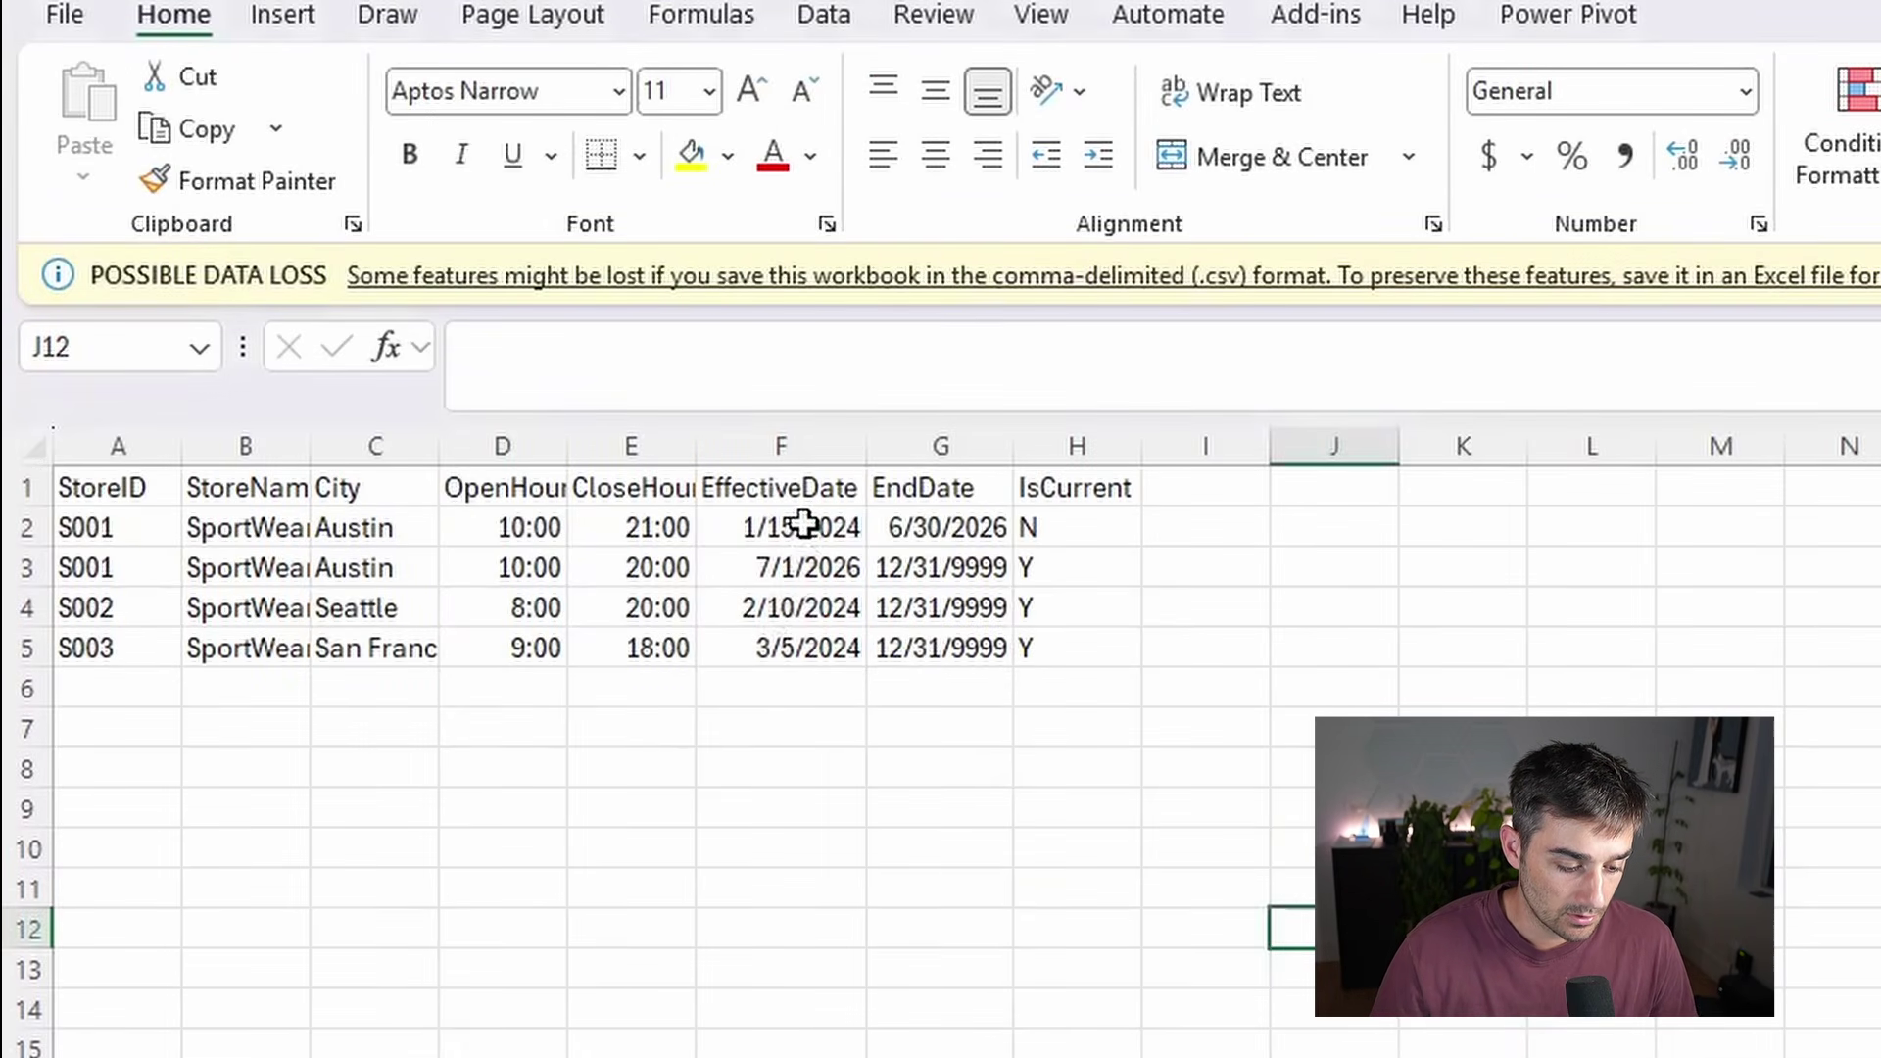
left_click_drag(801, 529, 803, 643)
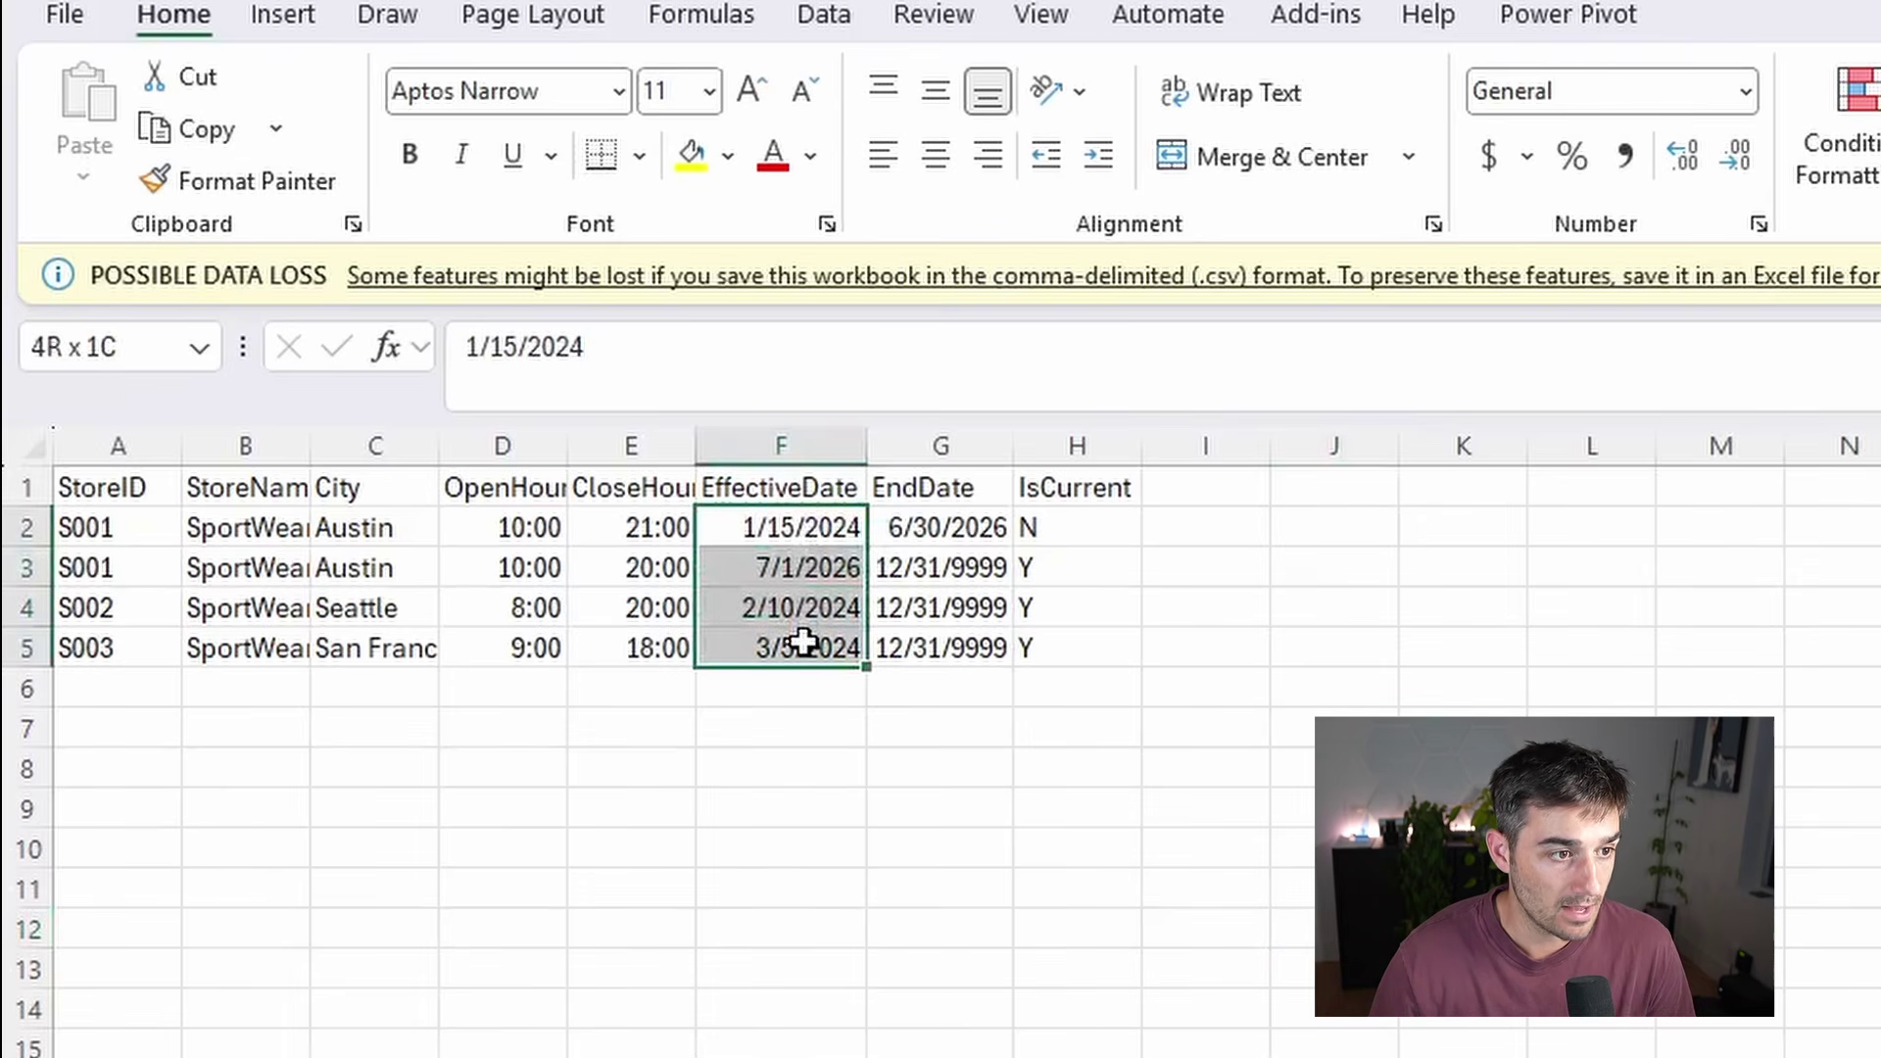
left_click_drag(804, 643, 804, 643)
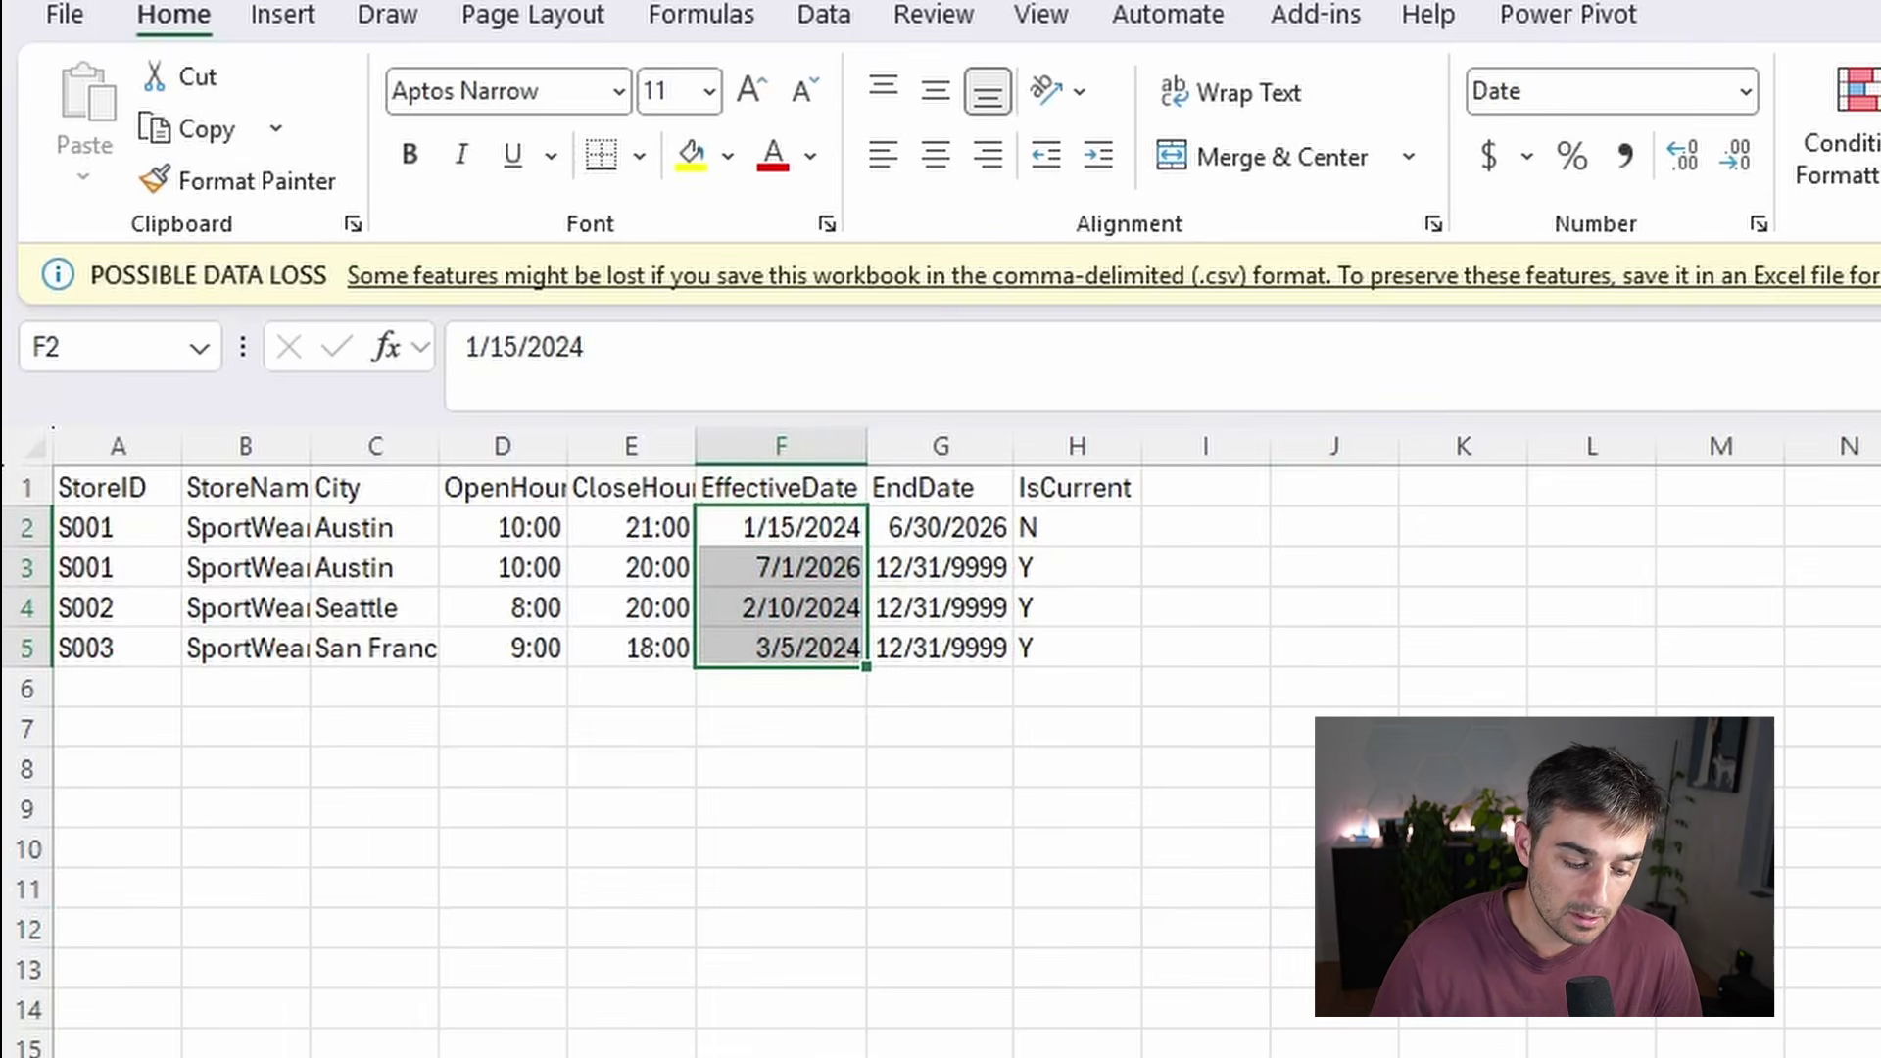
left_click(942, 517)
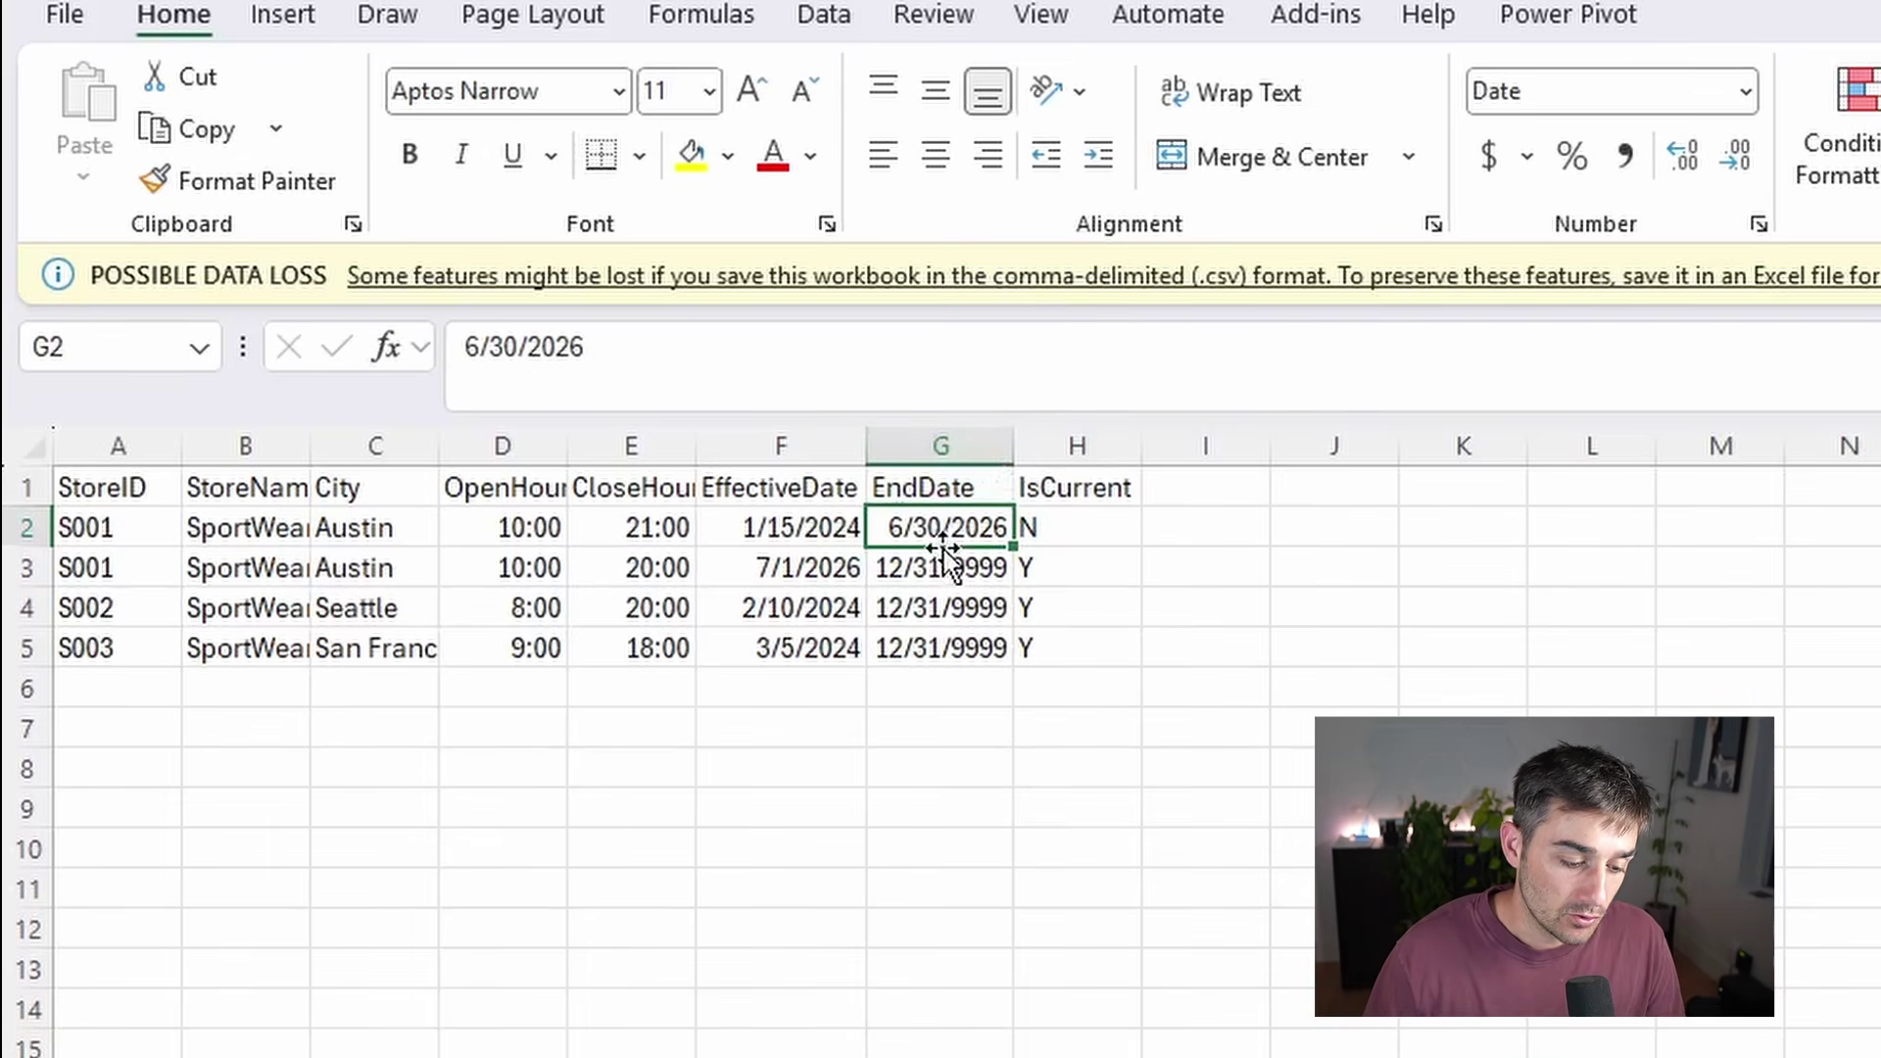
left_click_drag(939, 578, 953, 647)
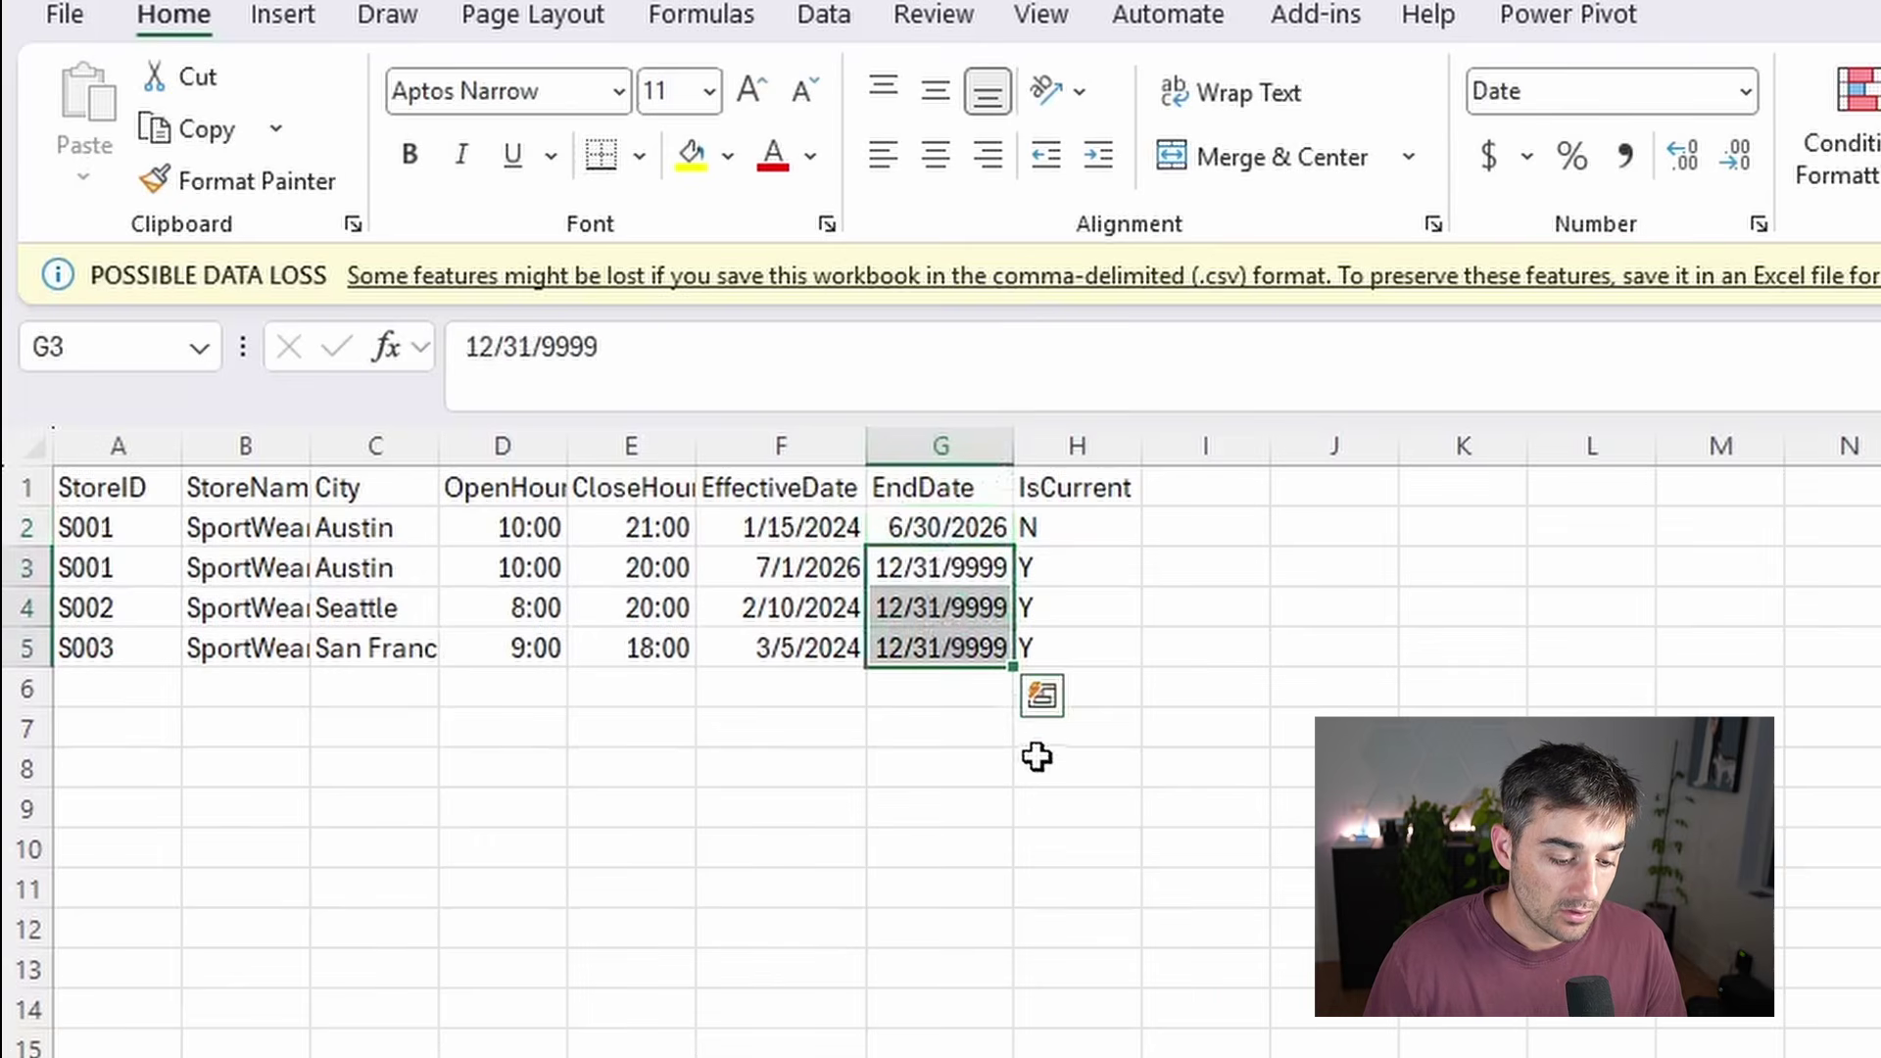
left_click(1173, 806)
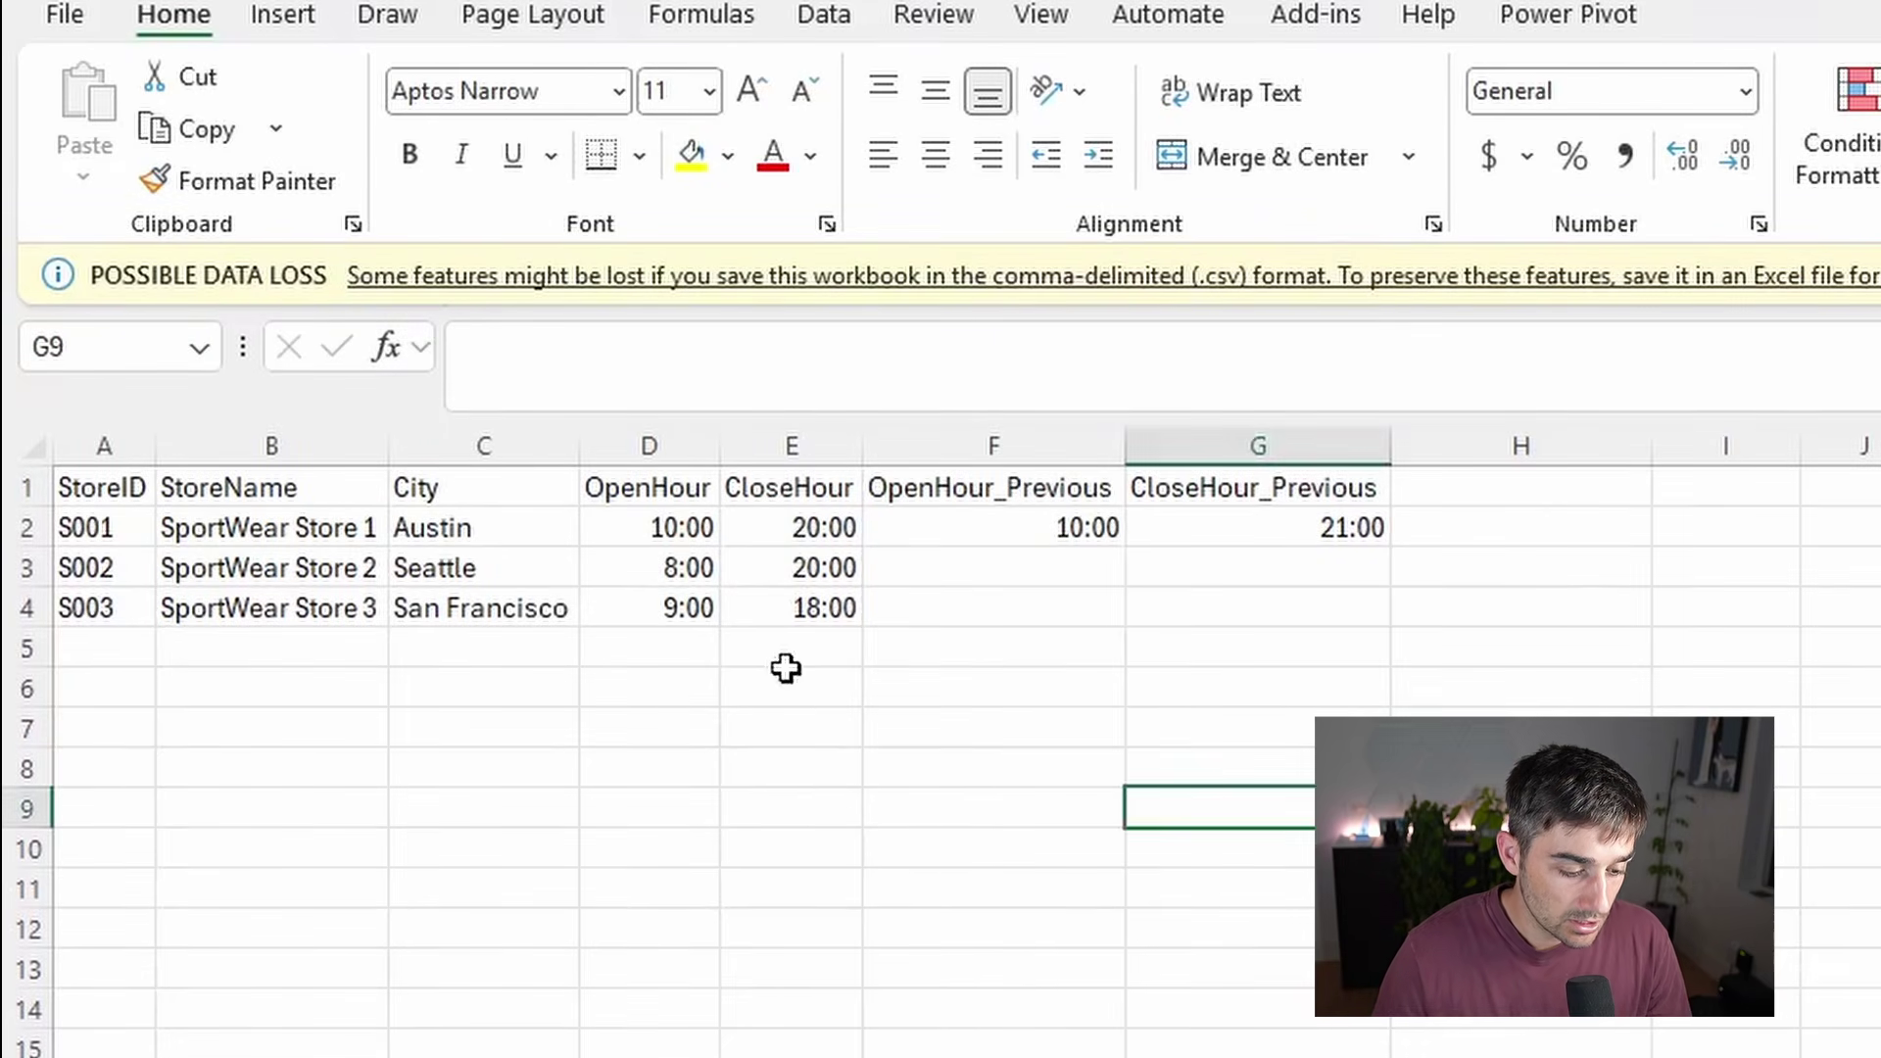
- Compare store S001's OpenHour with its OpenHour_Previous value in the second Excel example
left_click(673, 517)
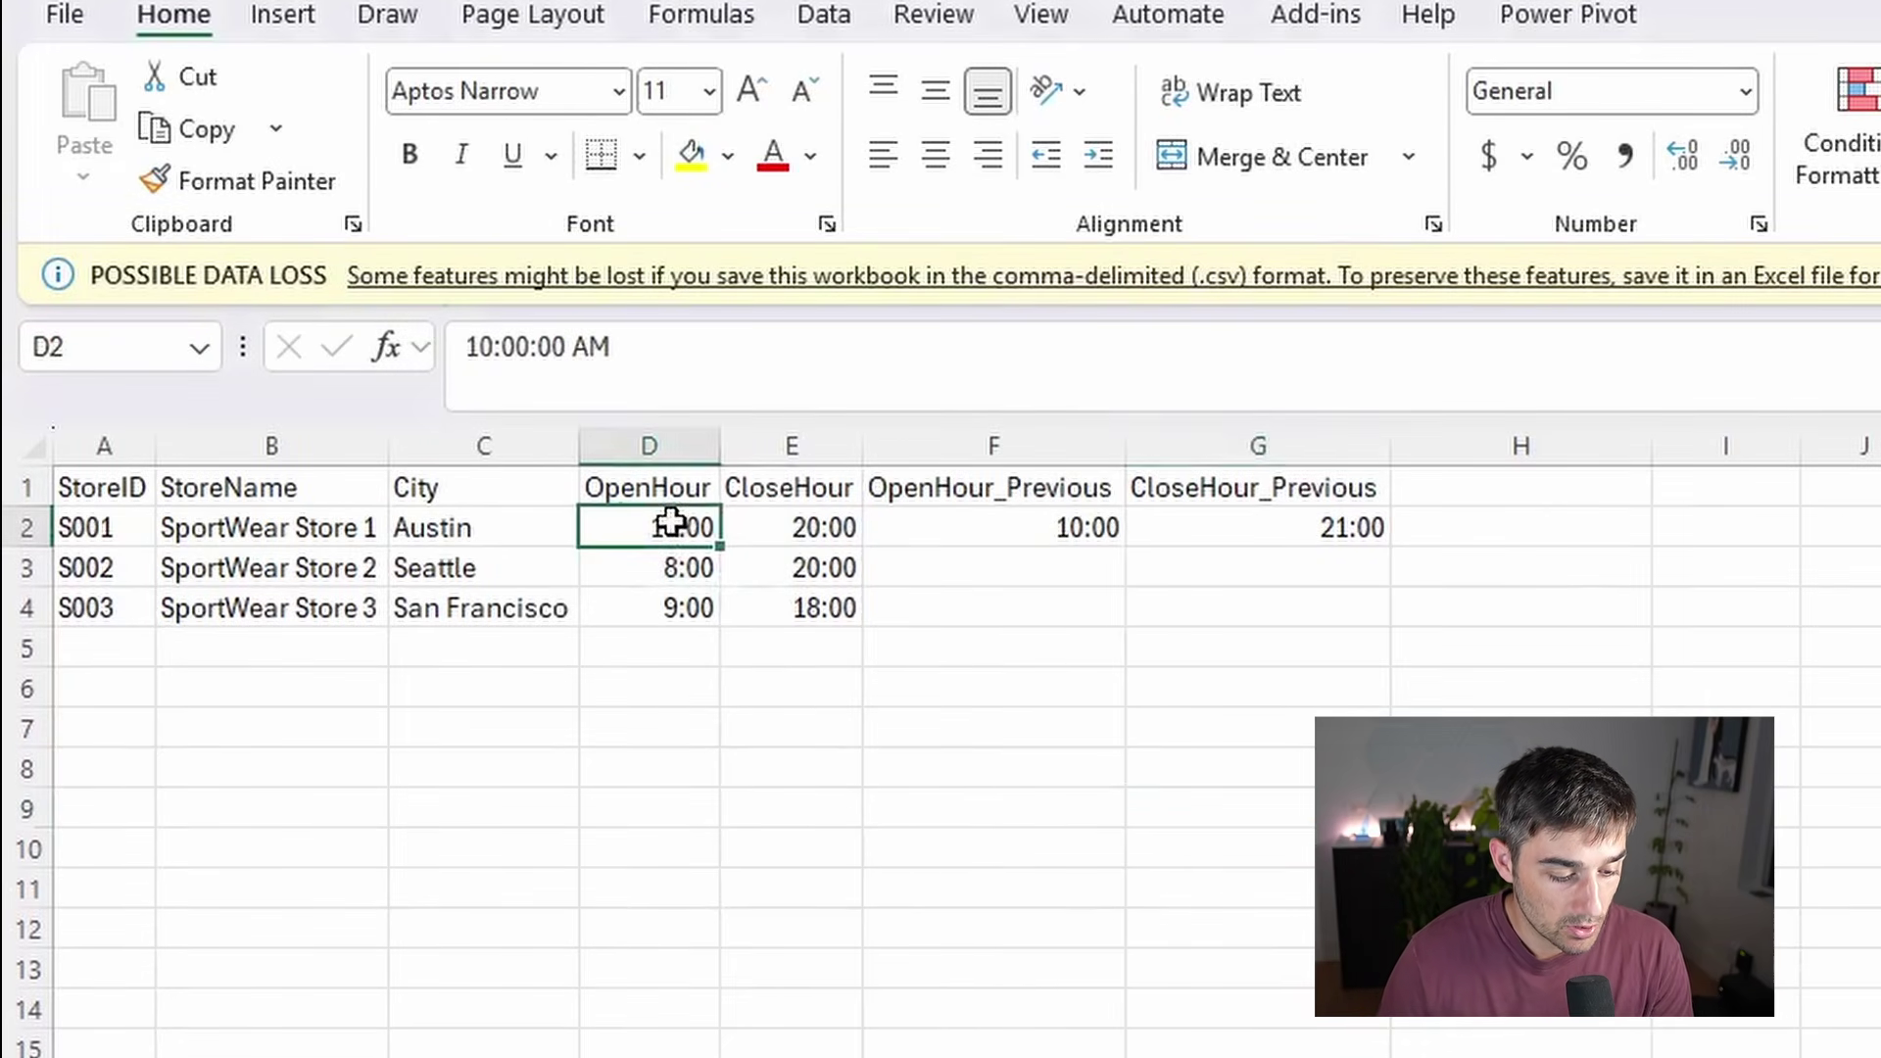
left_click(1005, 533)
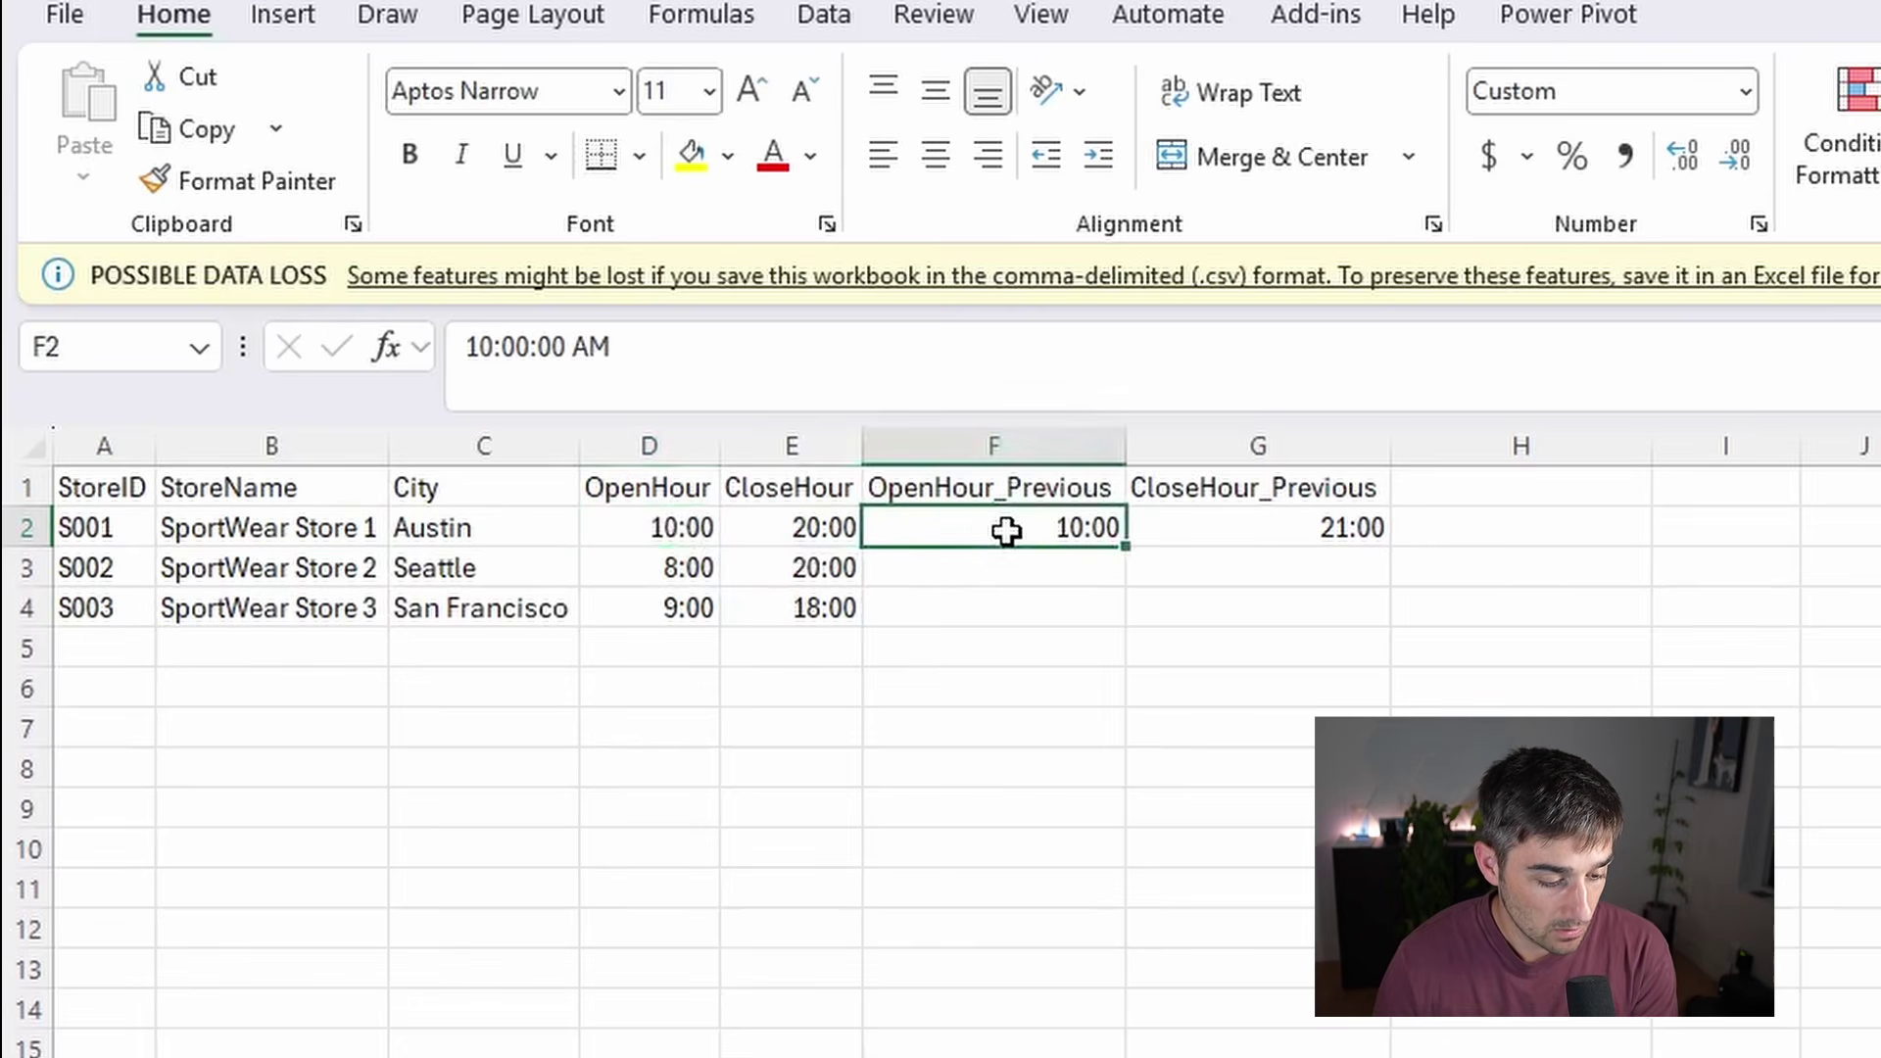
left_click(654, 527)
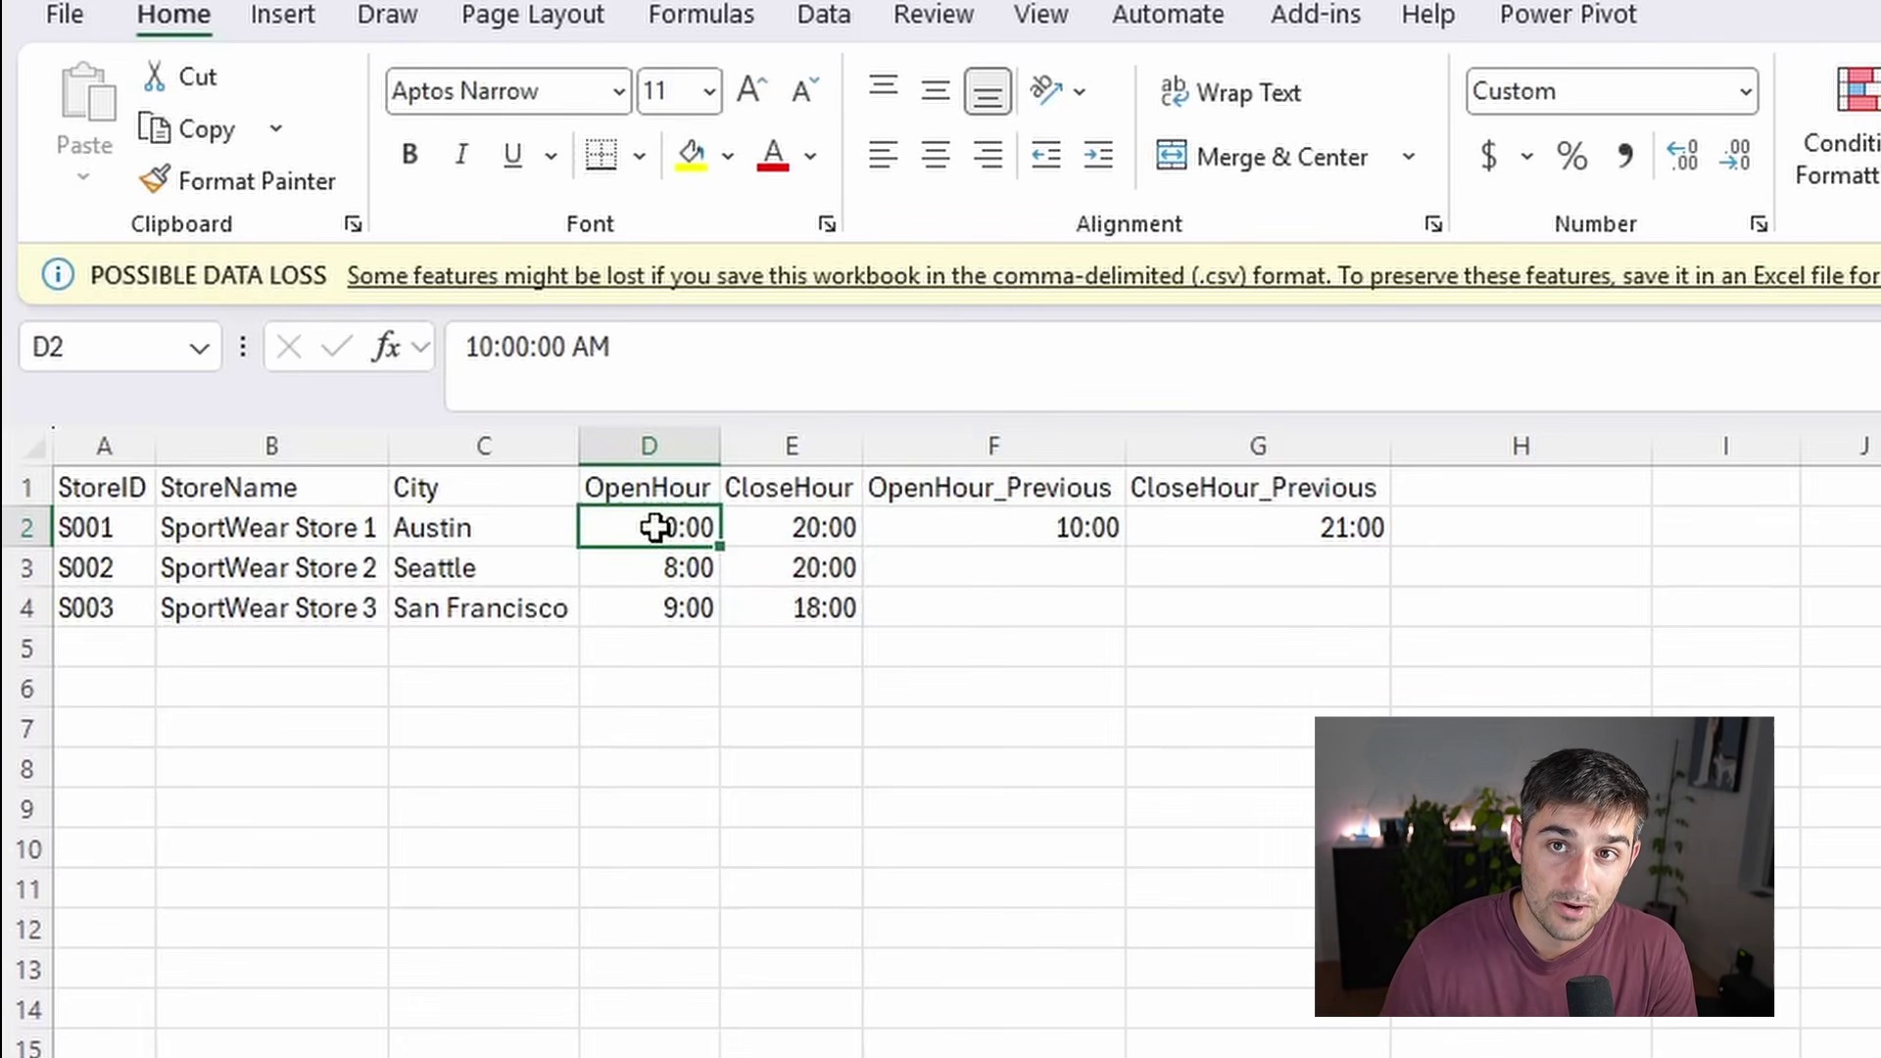
left_click(867, 530)
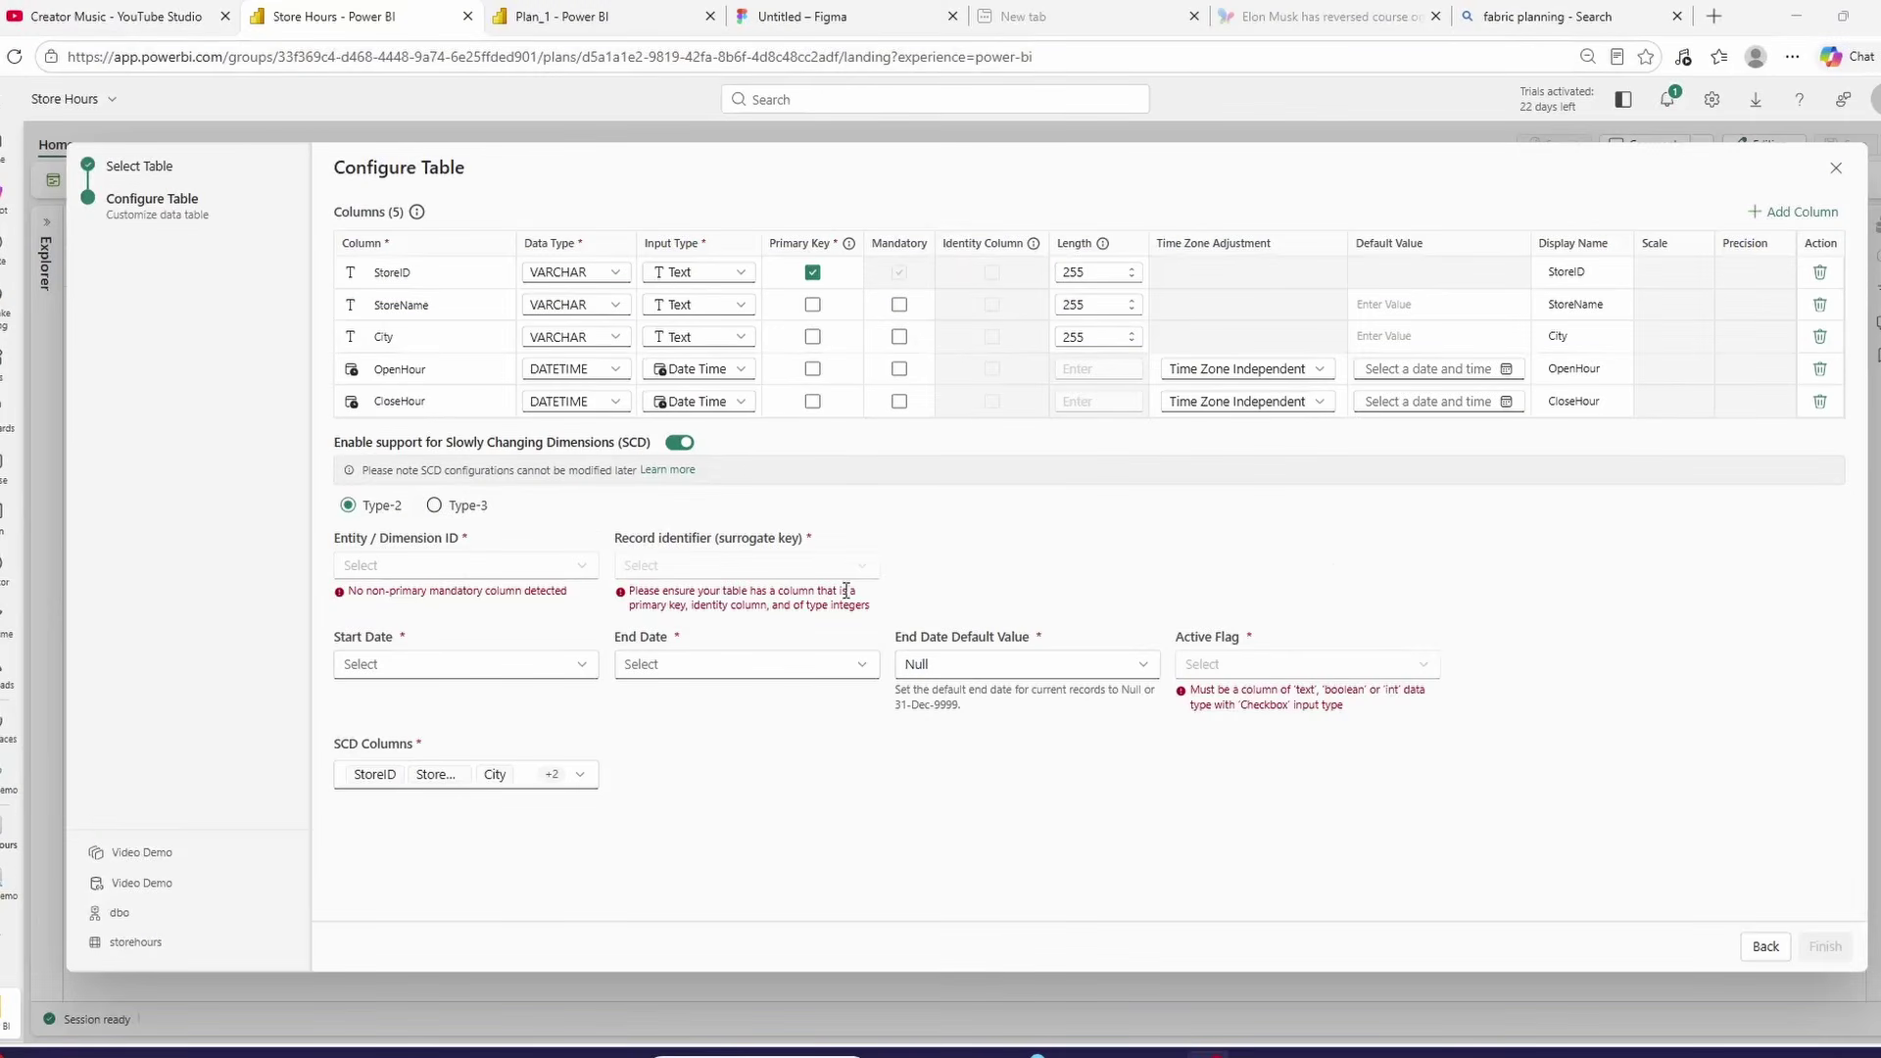
- Turn off Slowly Changing Dimensions support and finish creating the storehours table
left_click(681, 446)
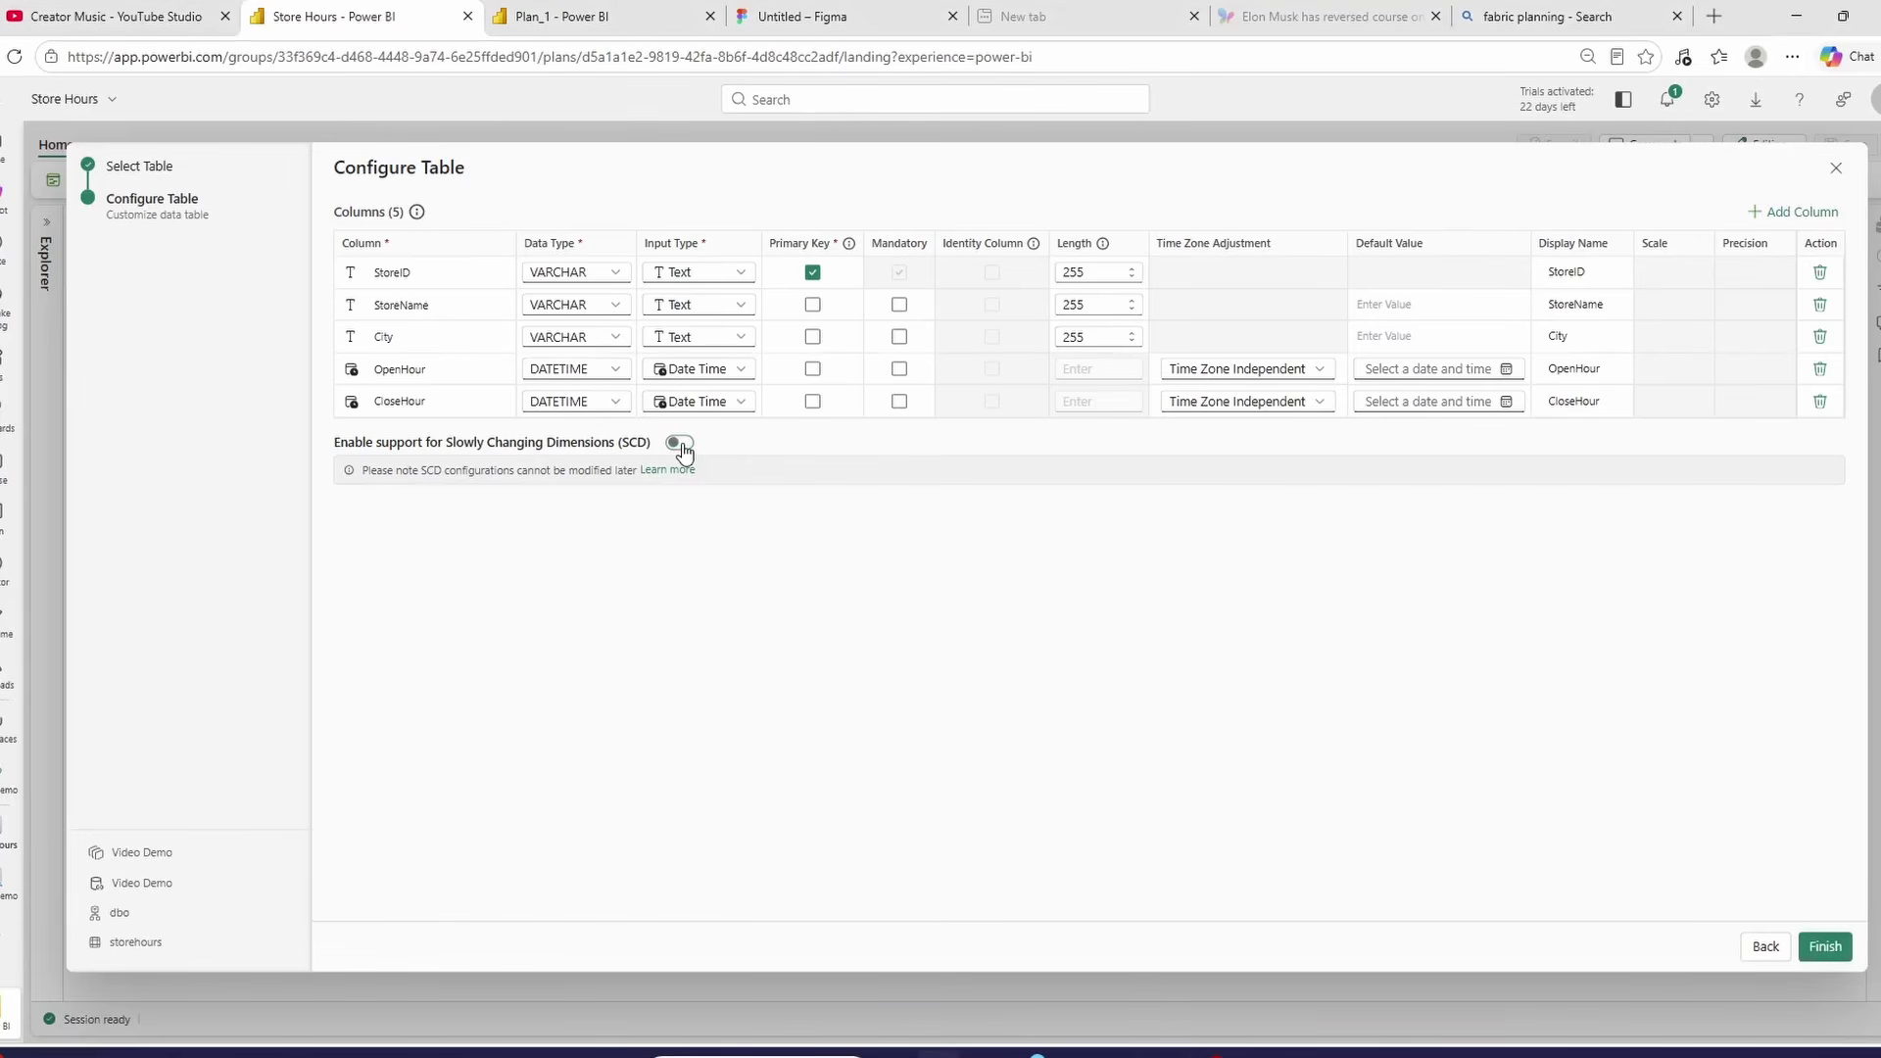
left_click(1830, 949)
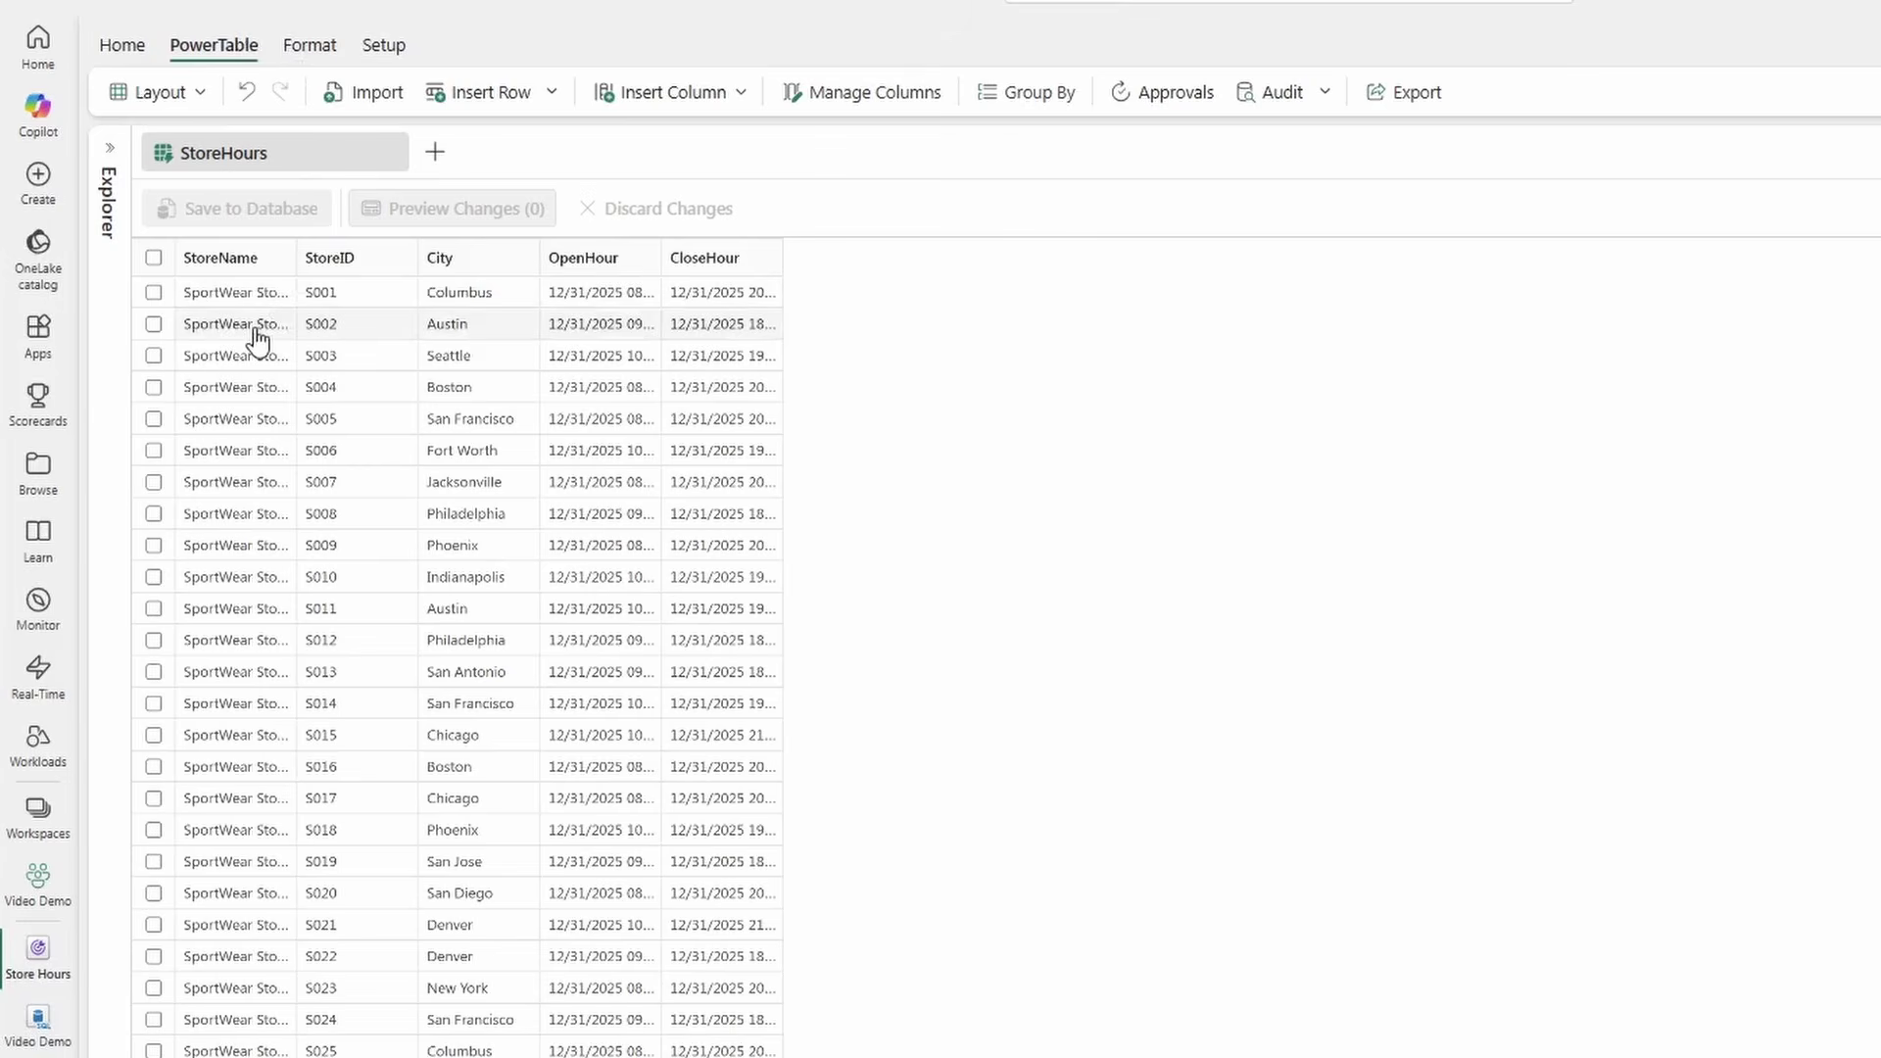
left_click(122, 46)
left_click(221, 49)
left_click(308, 49)
left_click(397, 55)
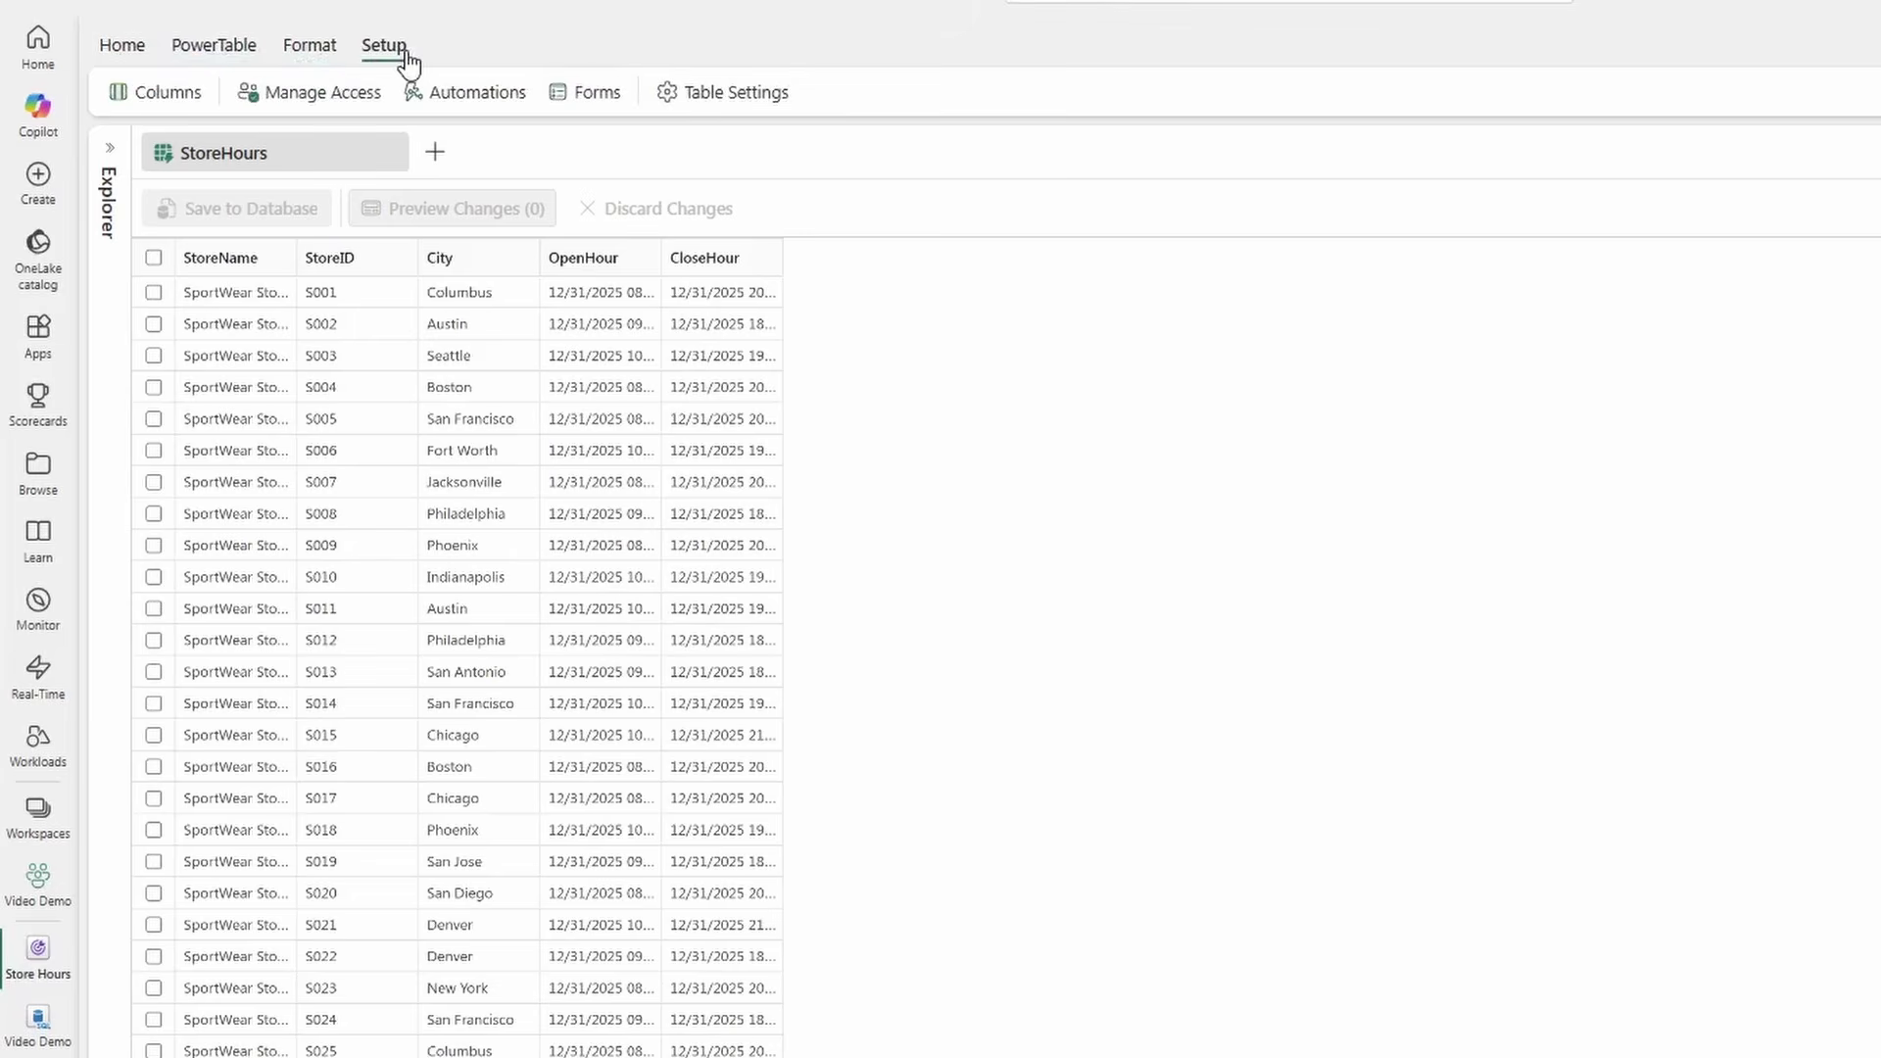
left_click(307, 54)
left_click(239, 51)
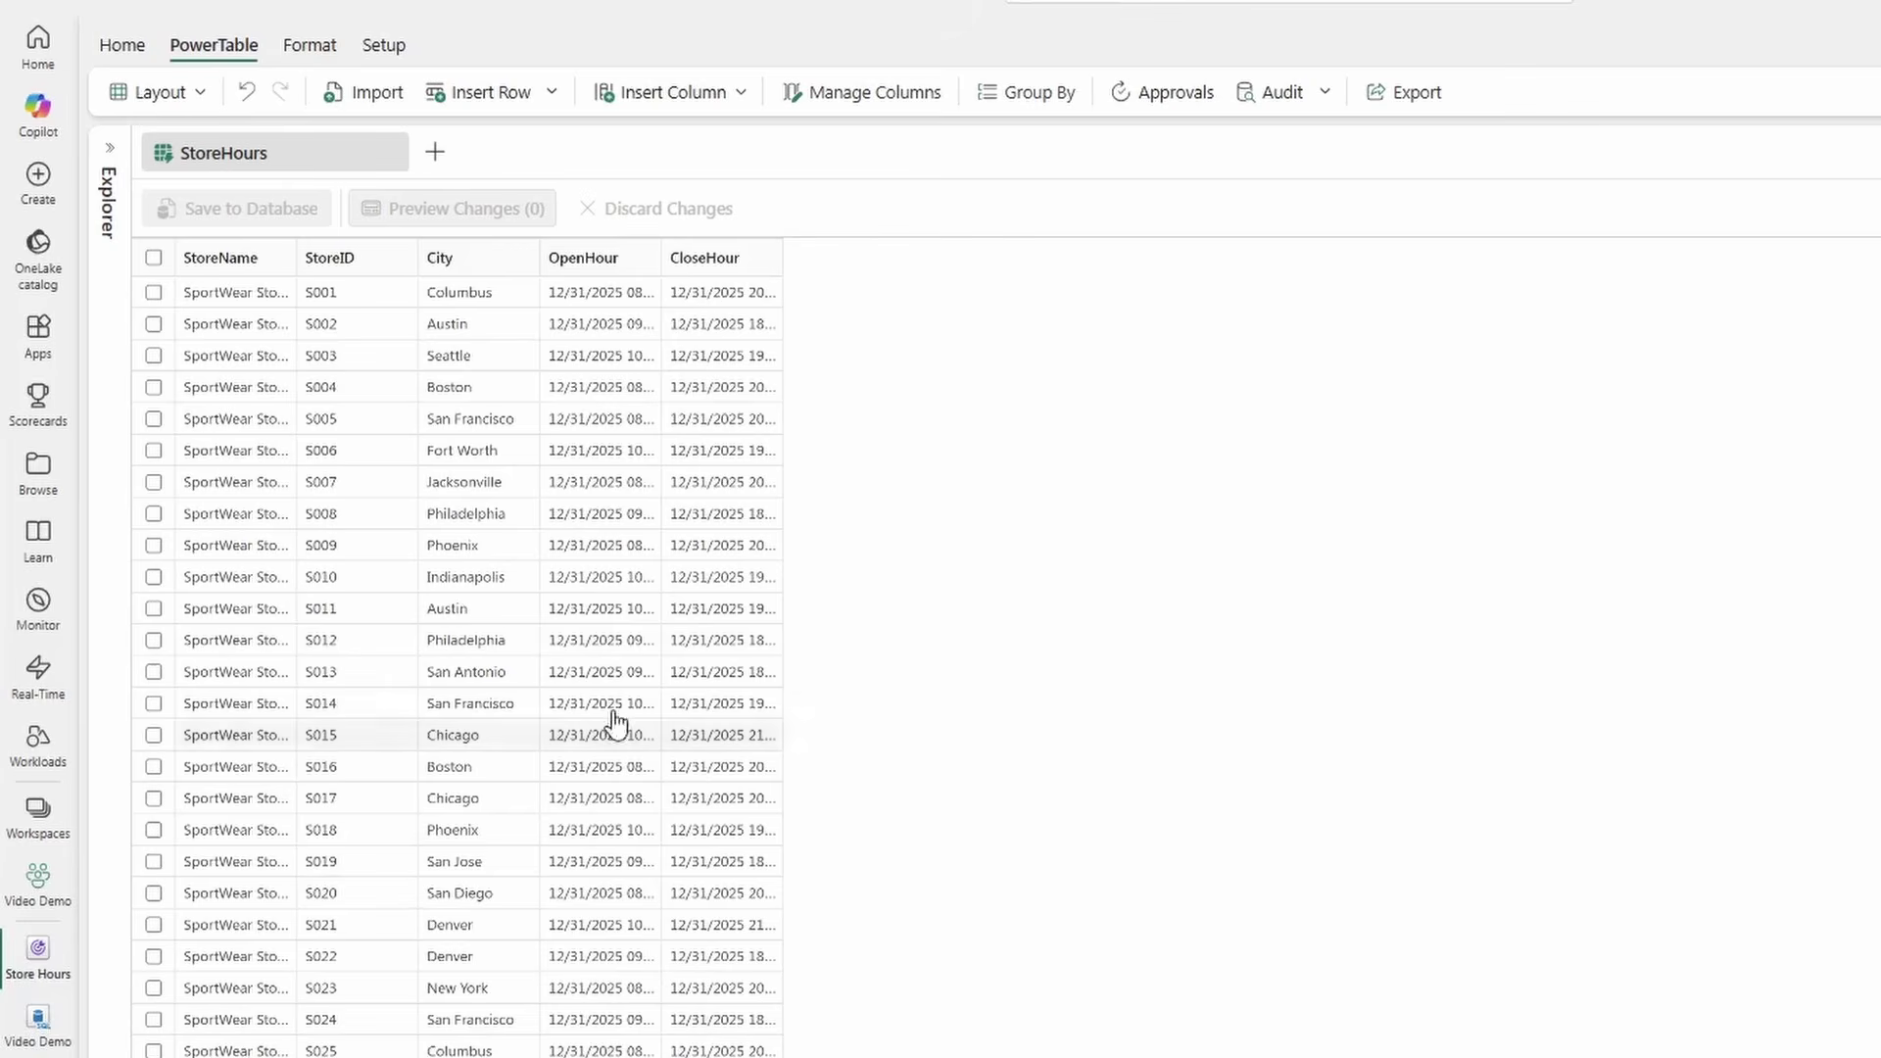
- Widen the OpenHour column and set store S001's opening time to 06:00, keeping the date 12/31/2025
left_click_drag(667, 261, 758, 260)
left_click(710, 300)
left_click(714, 301)
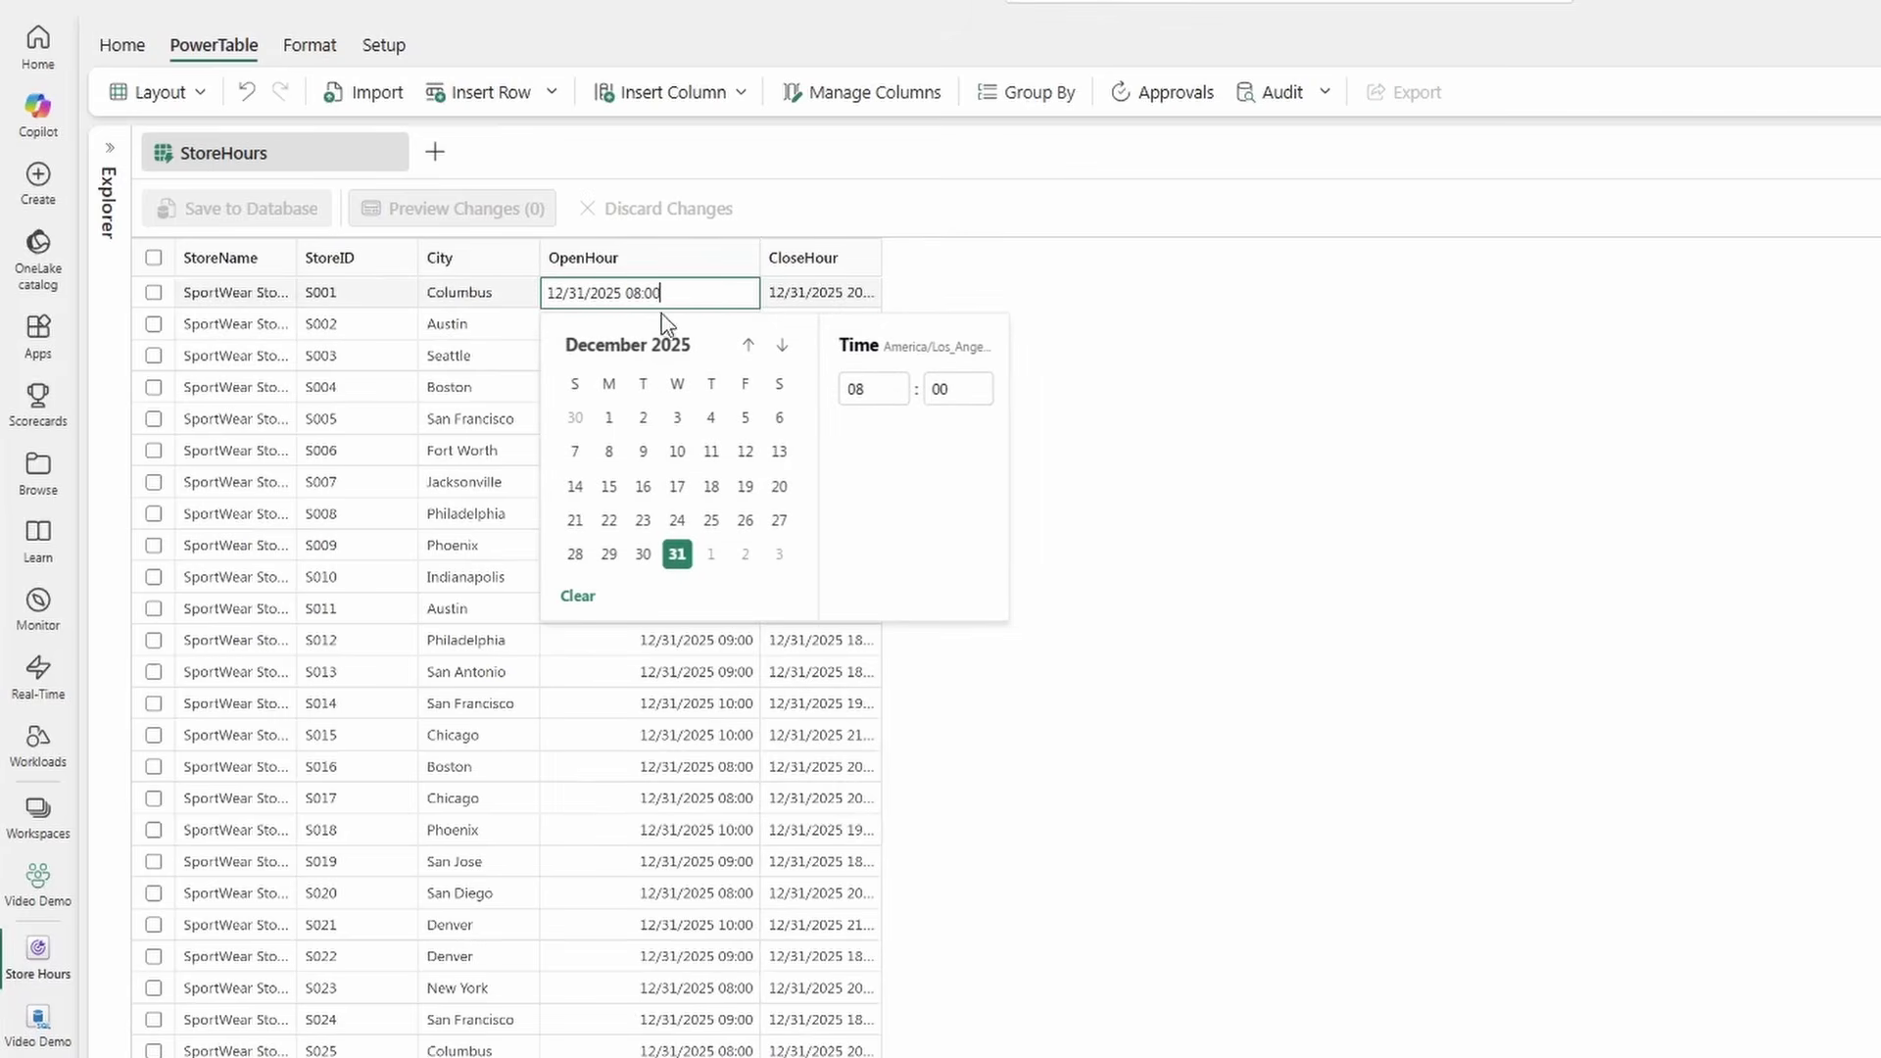
left_click(892, 396)
left_click(892, 396)
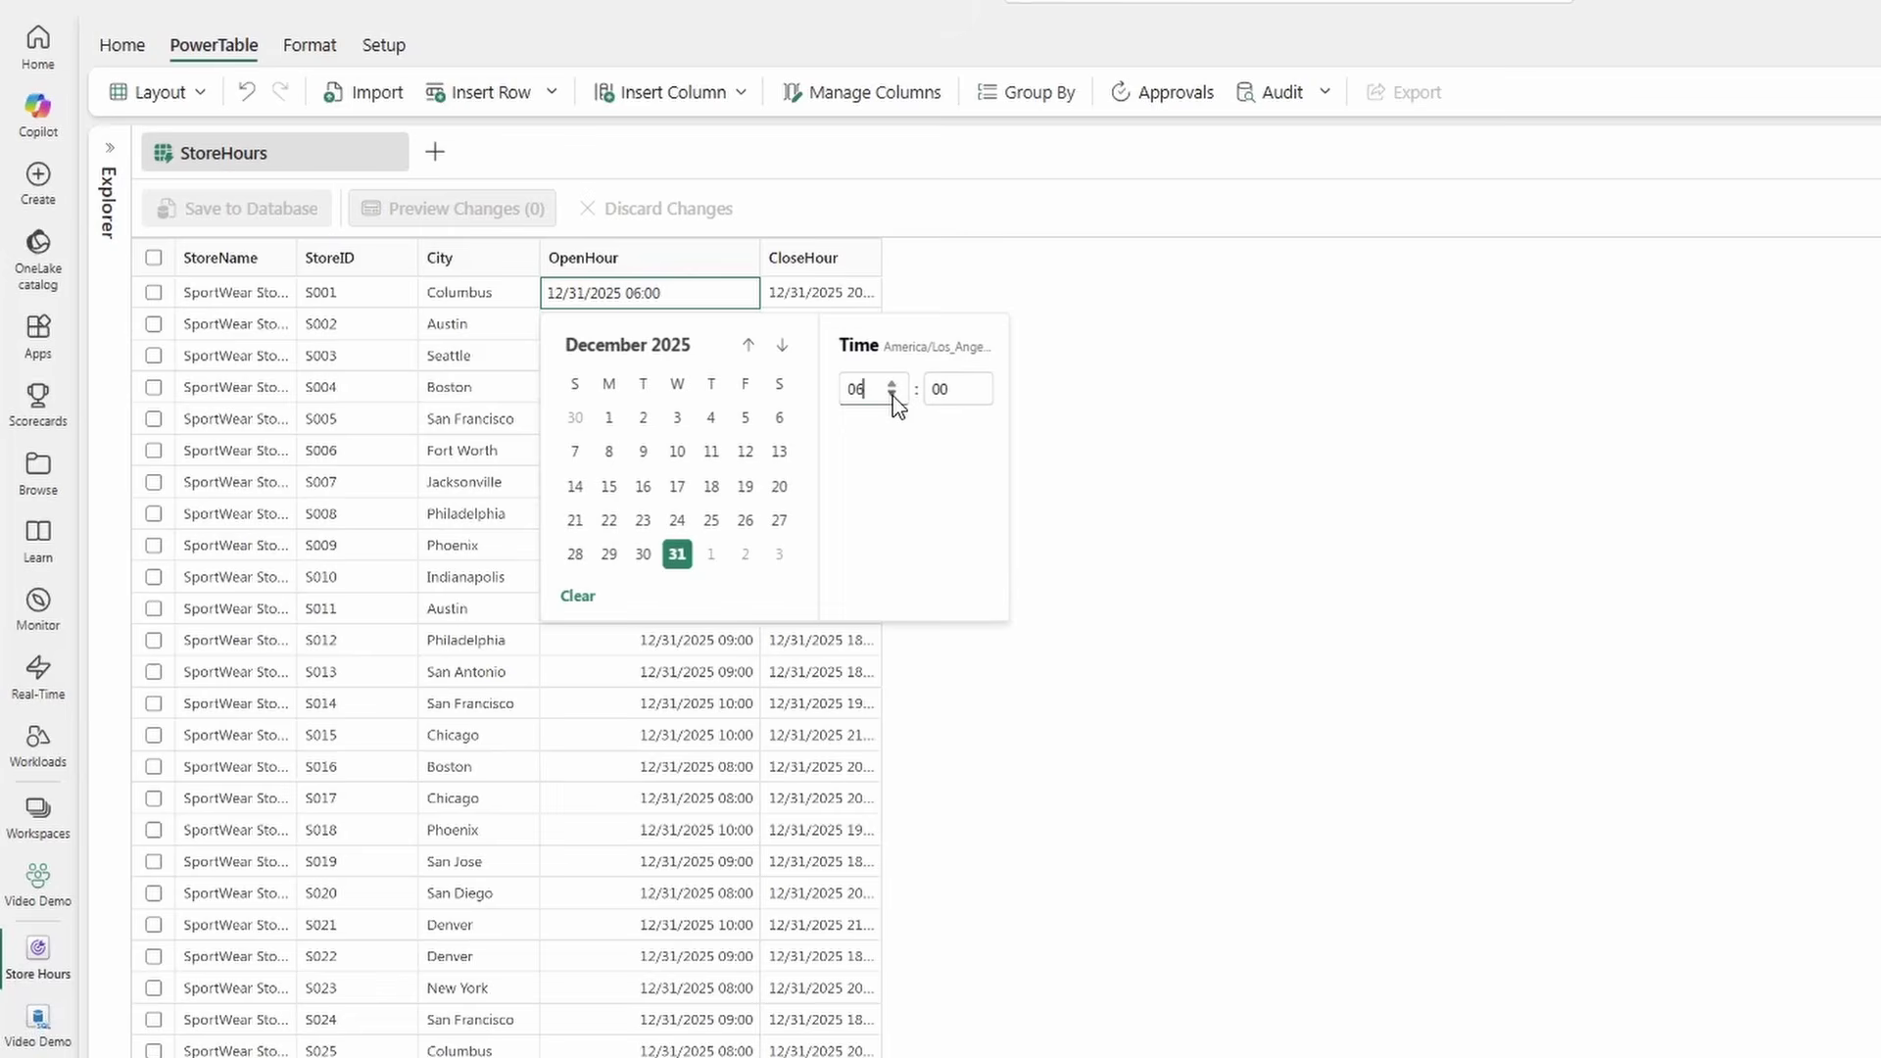
left_click(1259, 441)
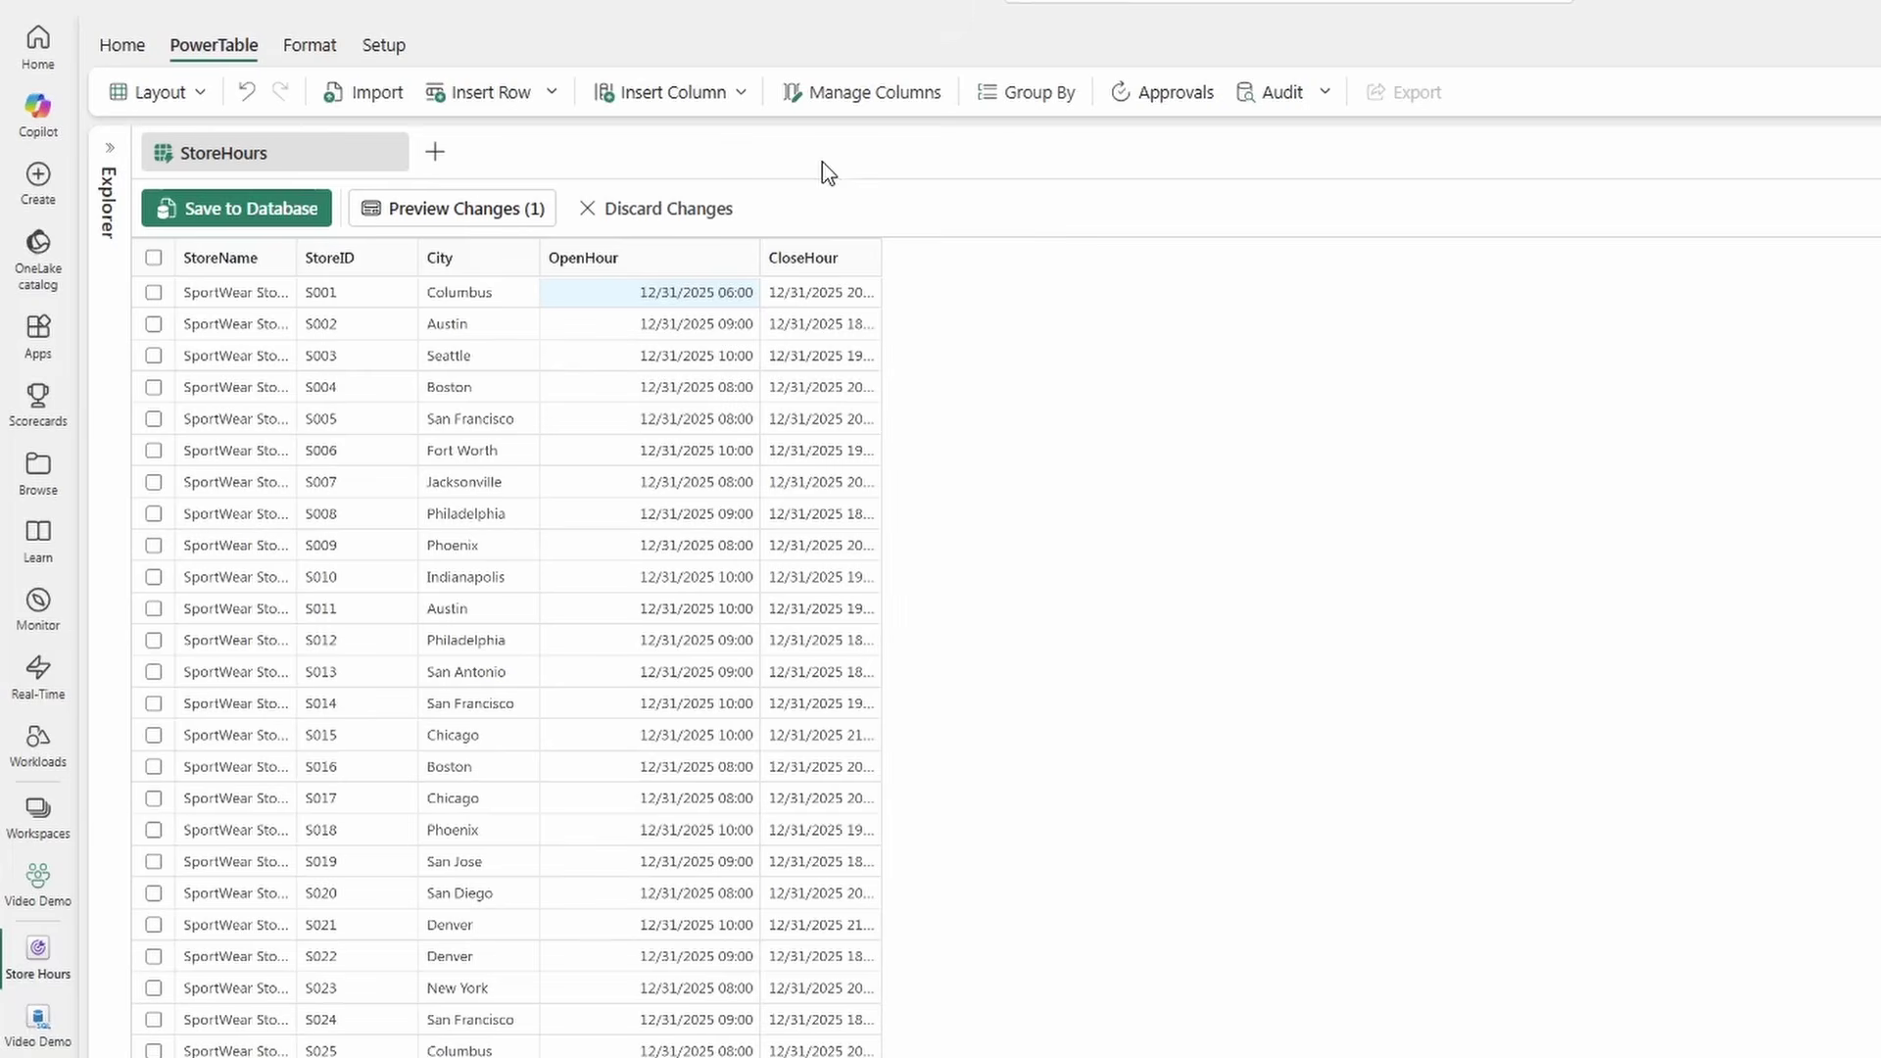
- Dismiss the import options and save the edited opening time to the database, confirming the update of the data source
left_click(362, 103)
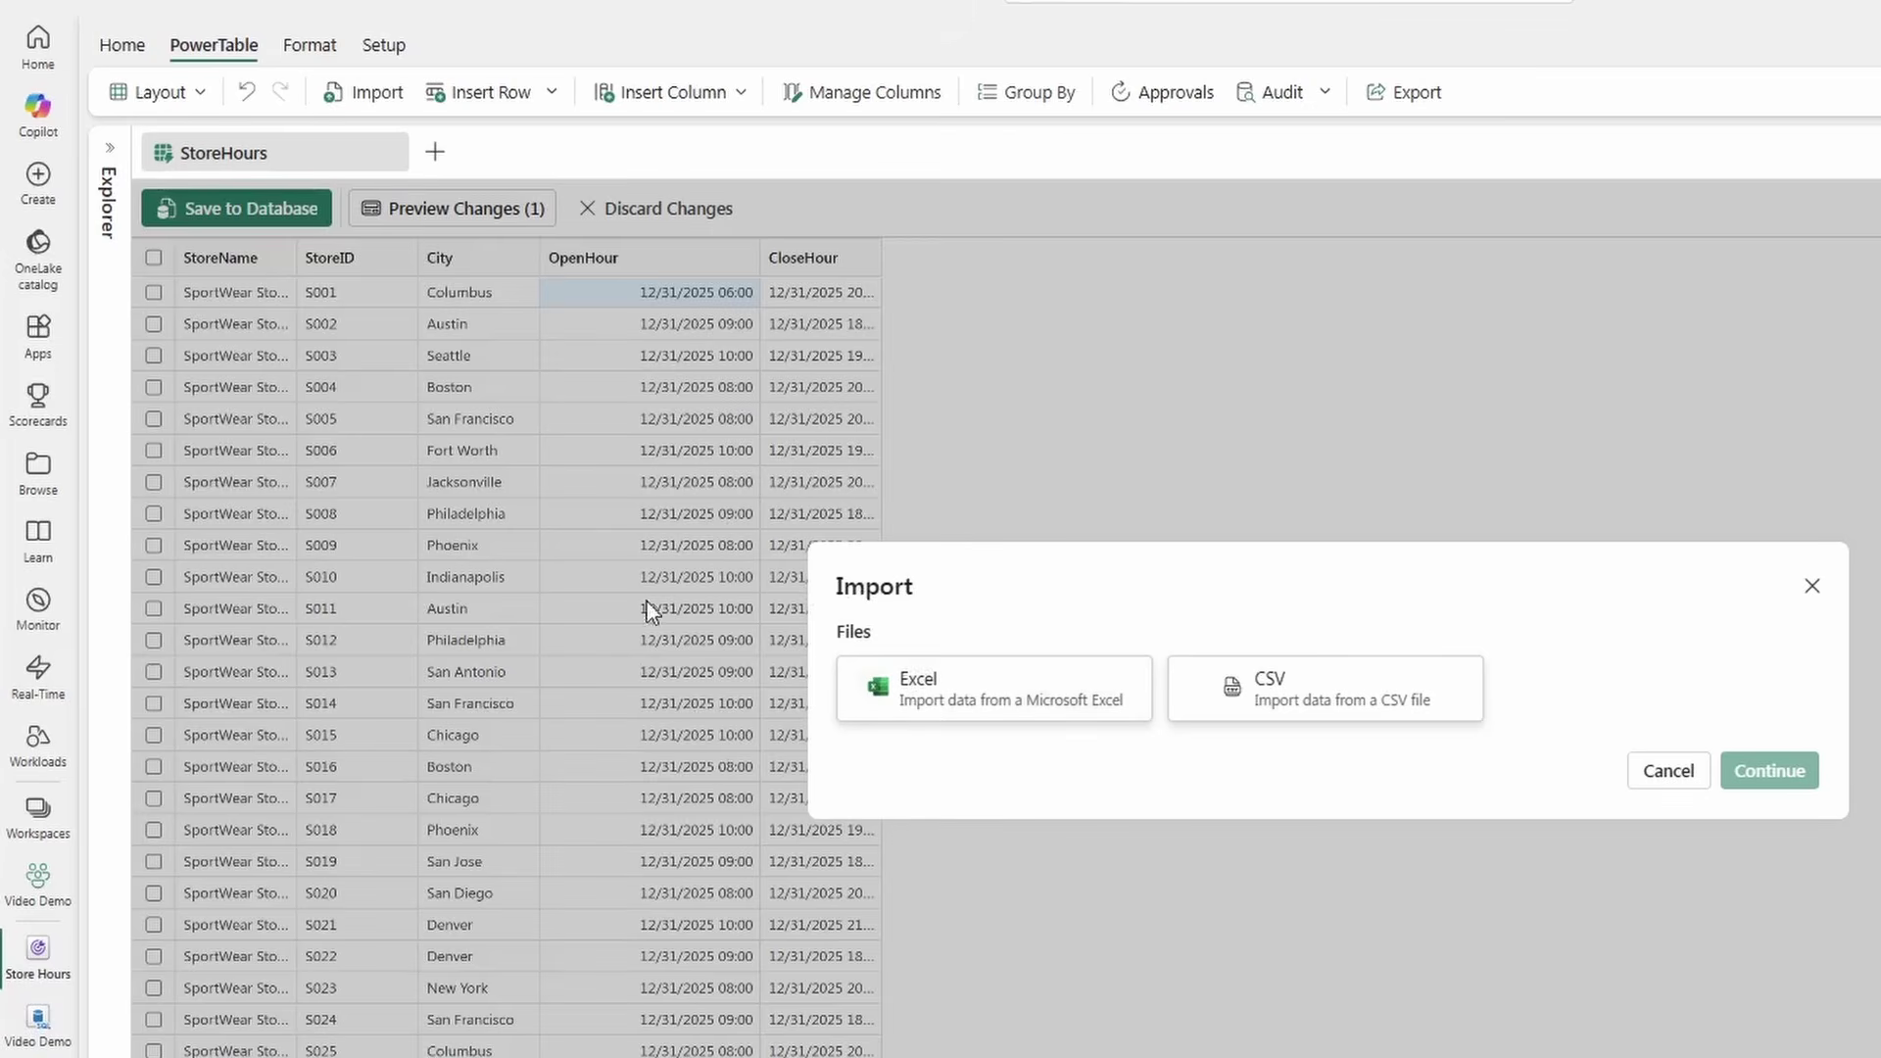
left_click(1811, 588)
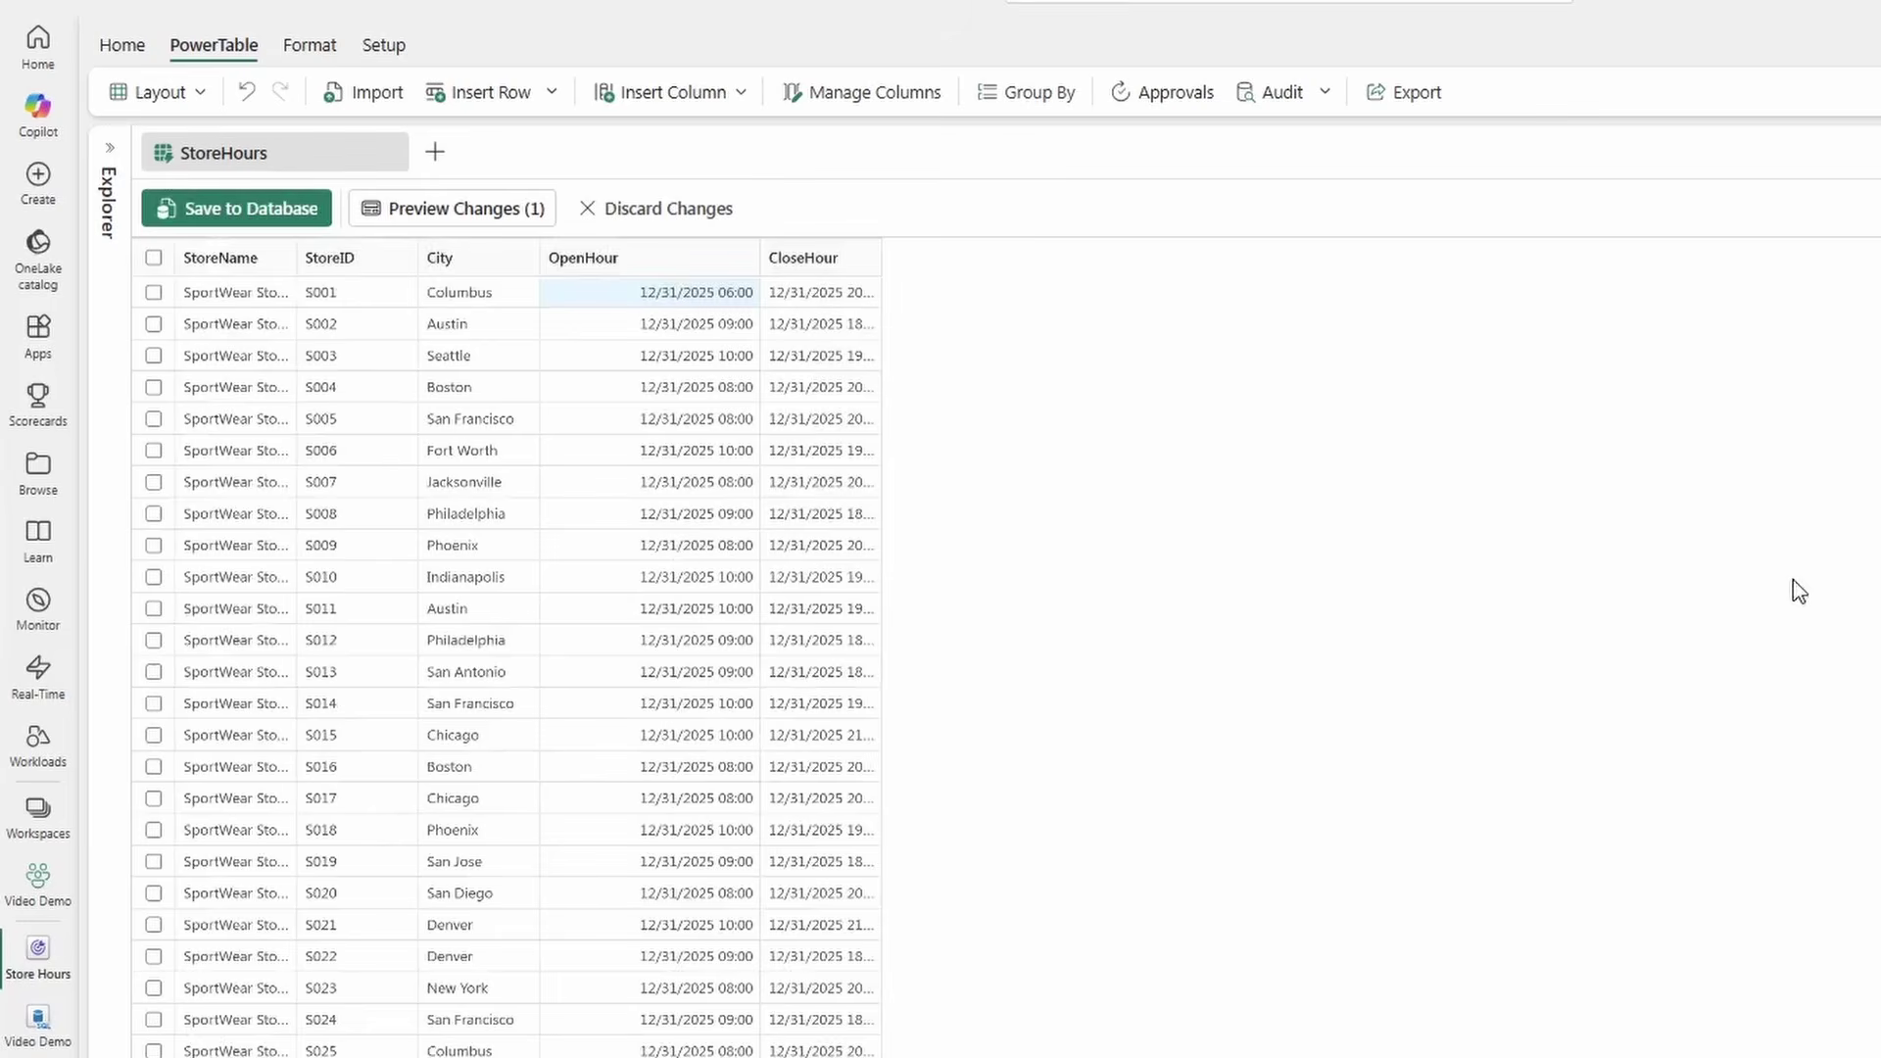
left_click(252, 208)
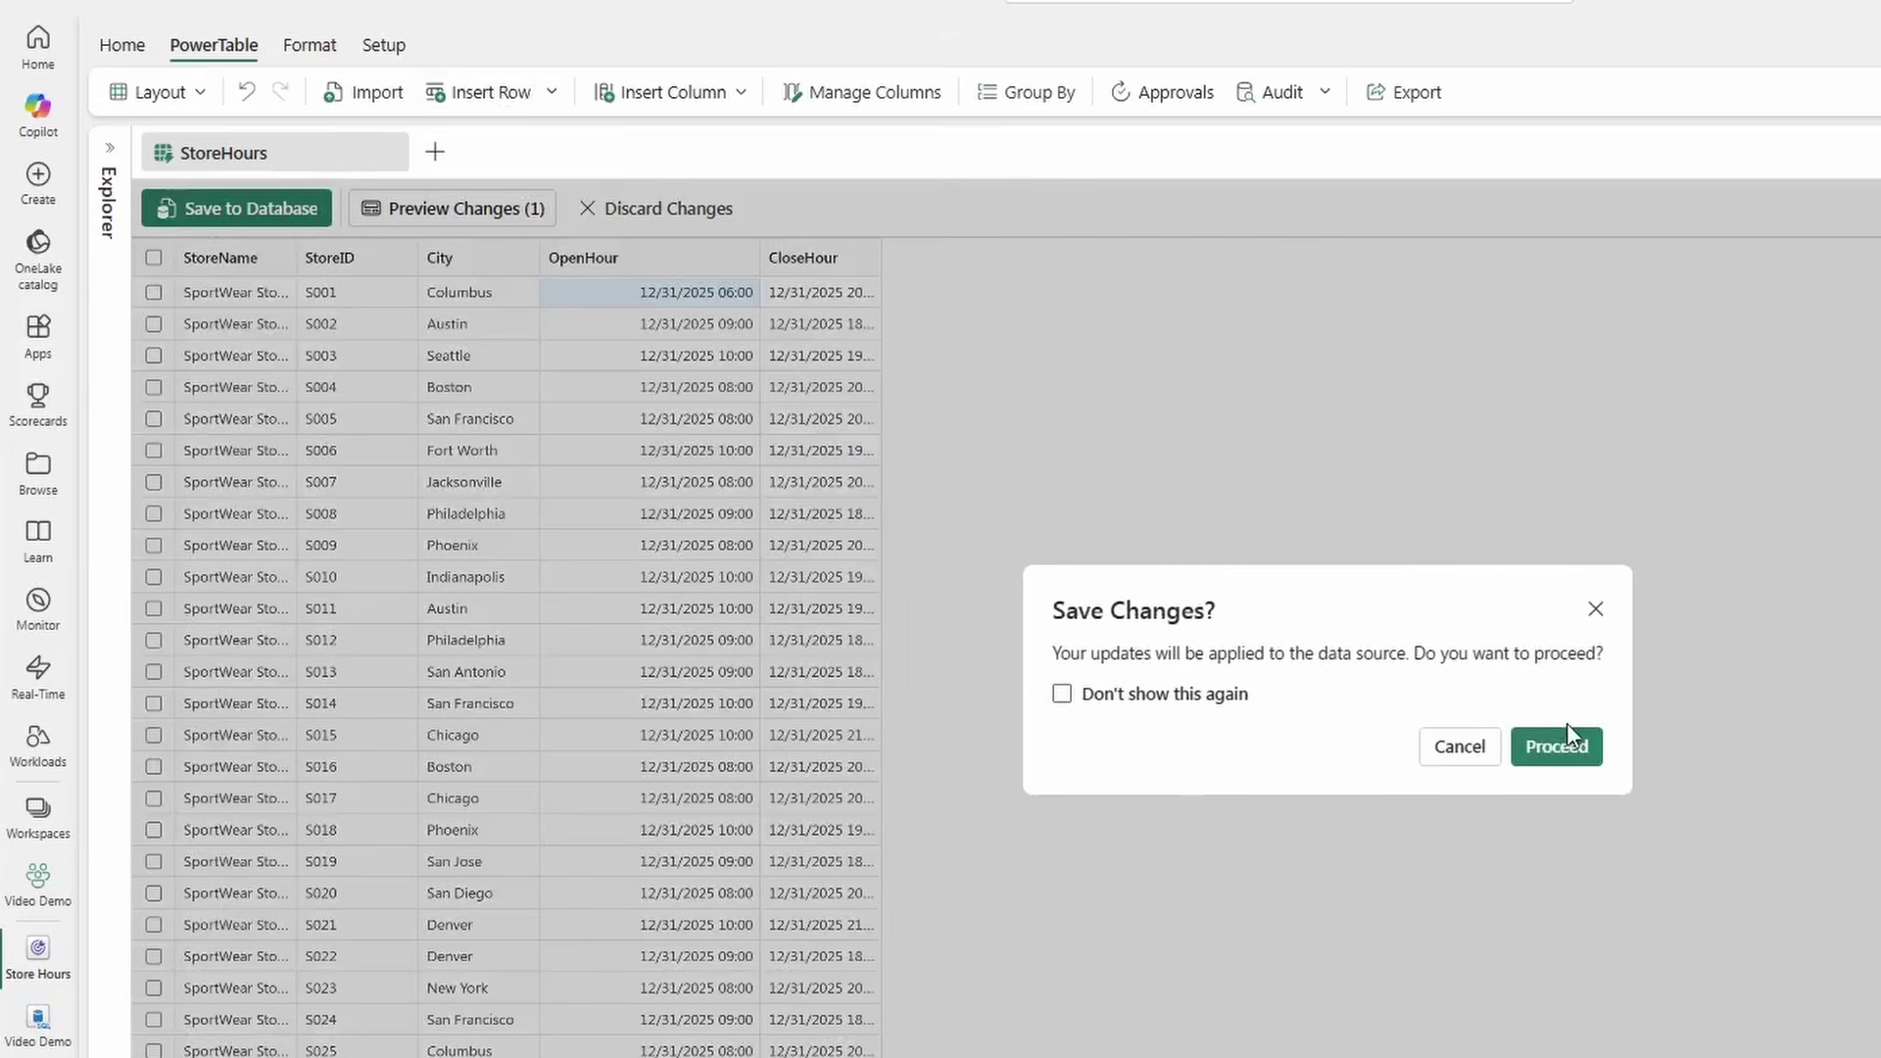
left_click(1565, 754)
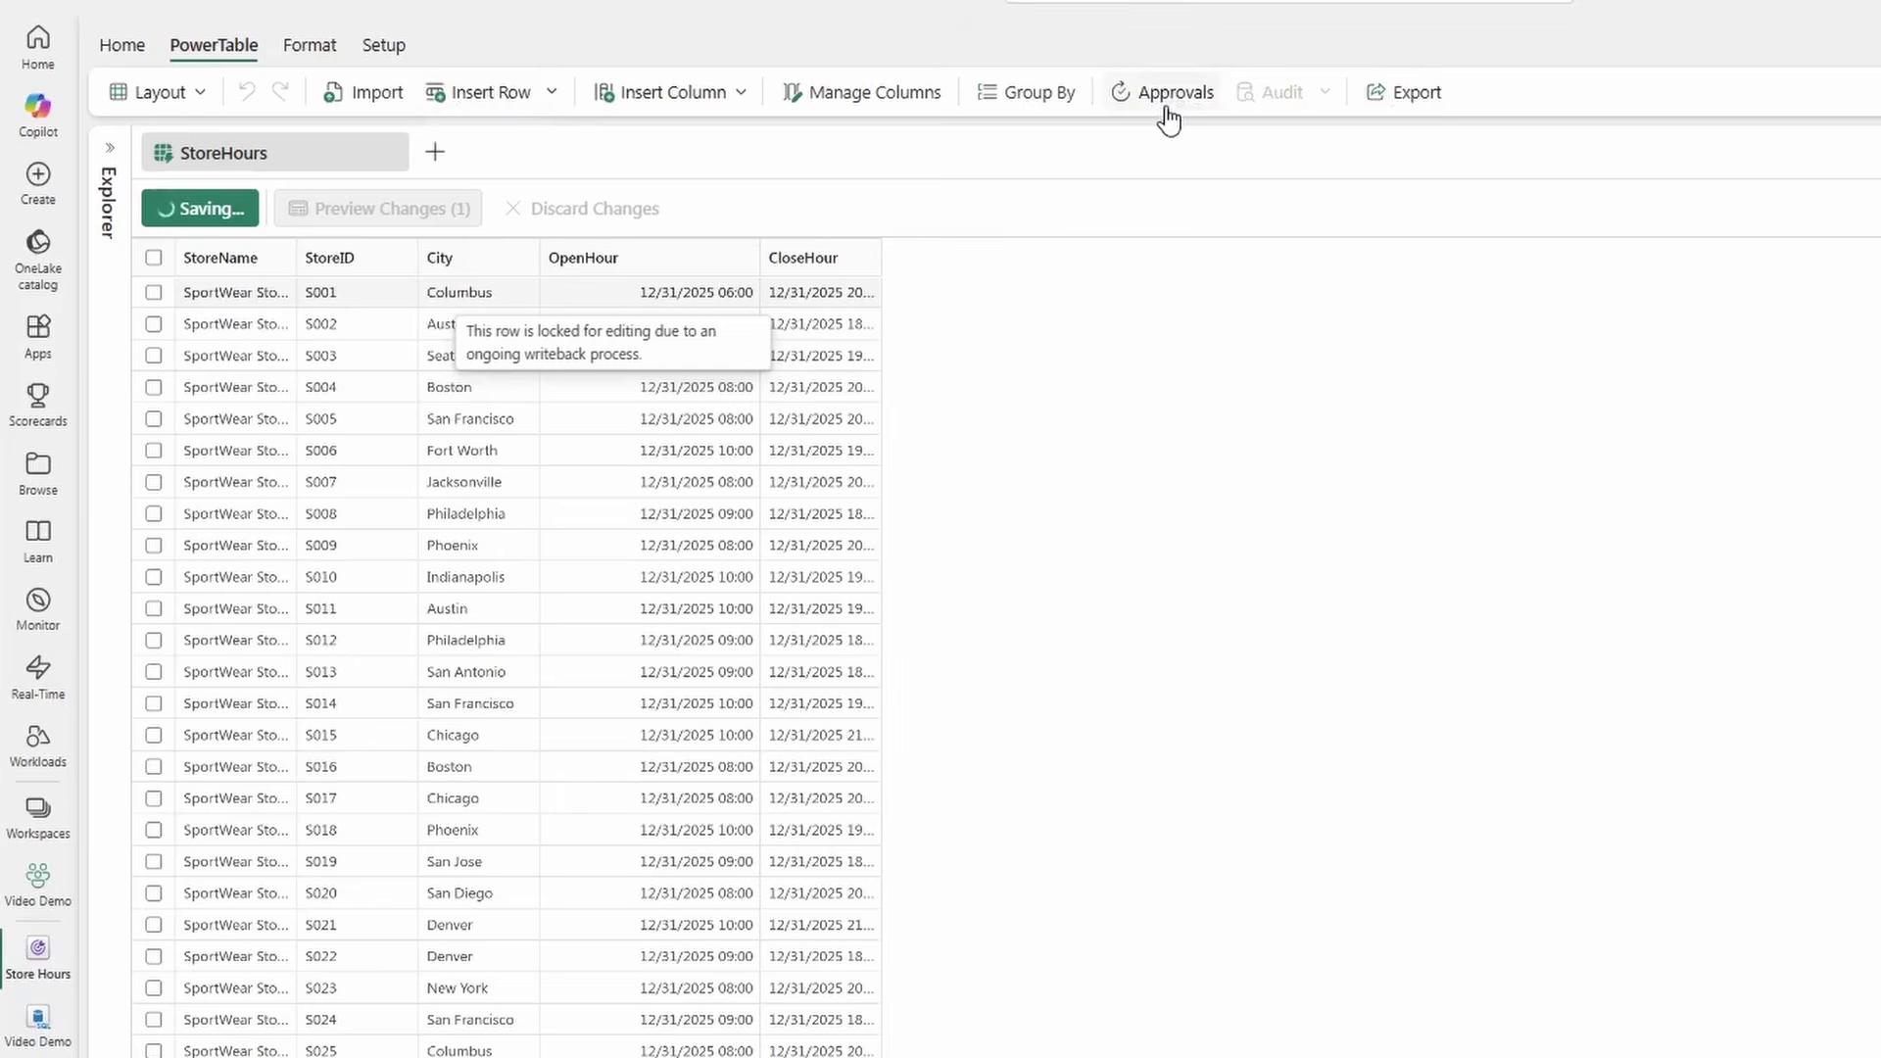
- Review the approvals configuration, return to the table and look over its setup and formatting options
left_click(1136, 98)
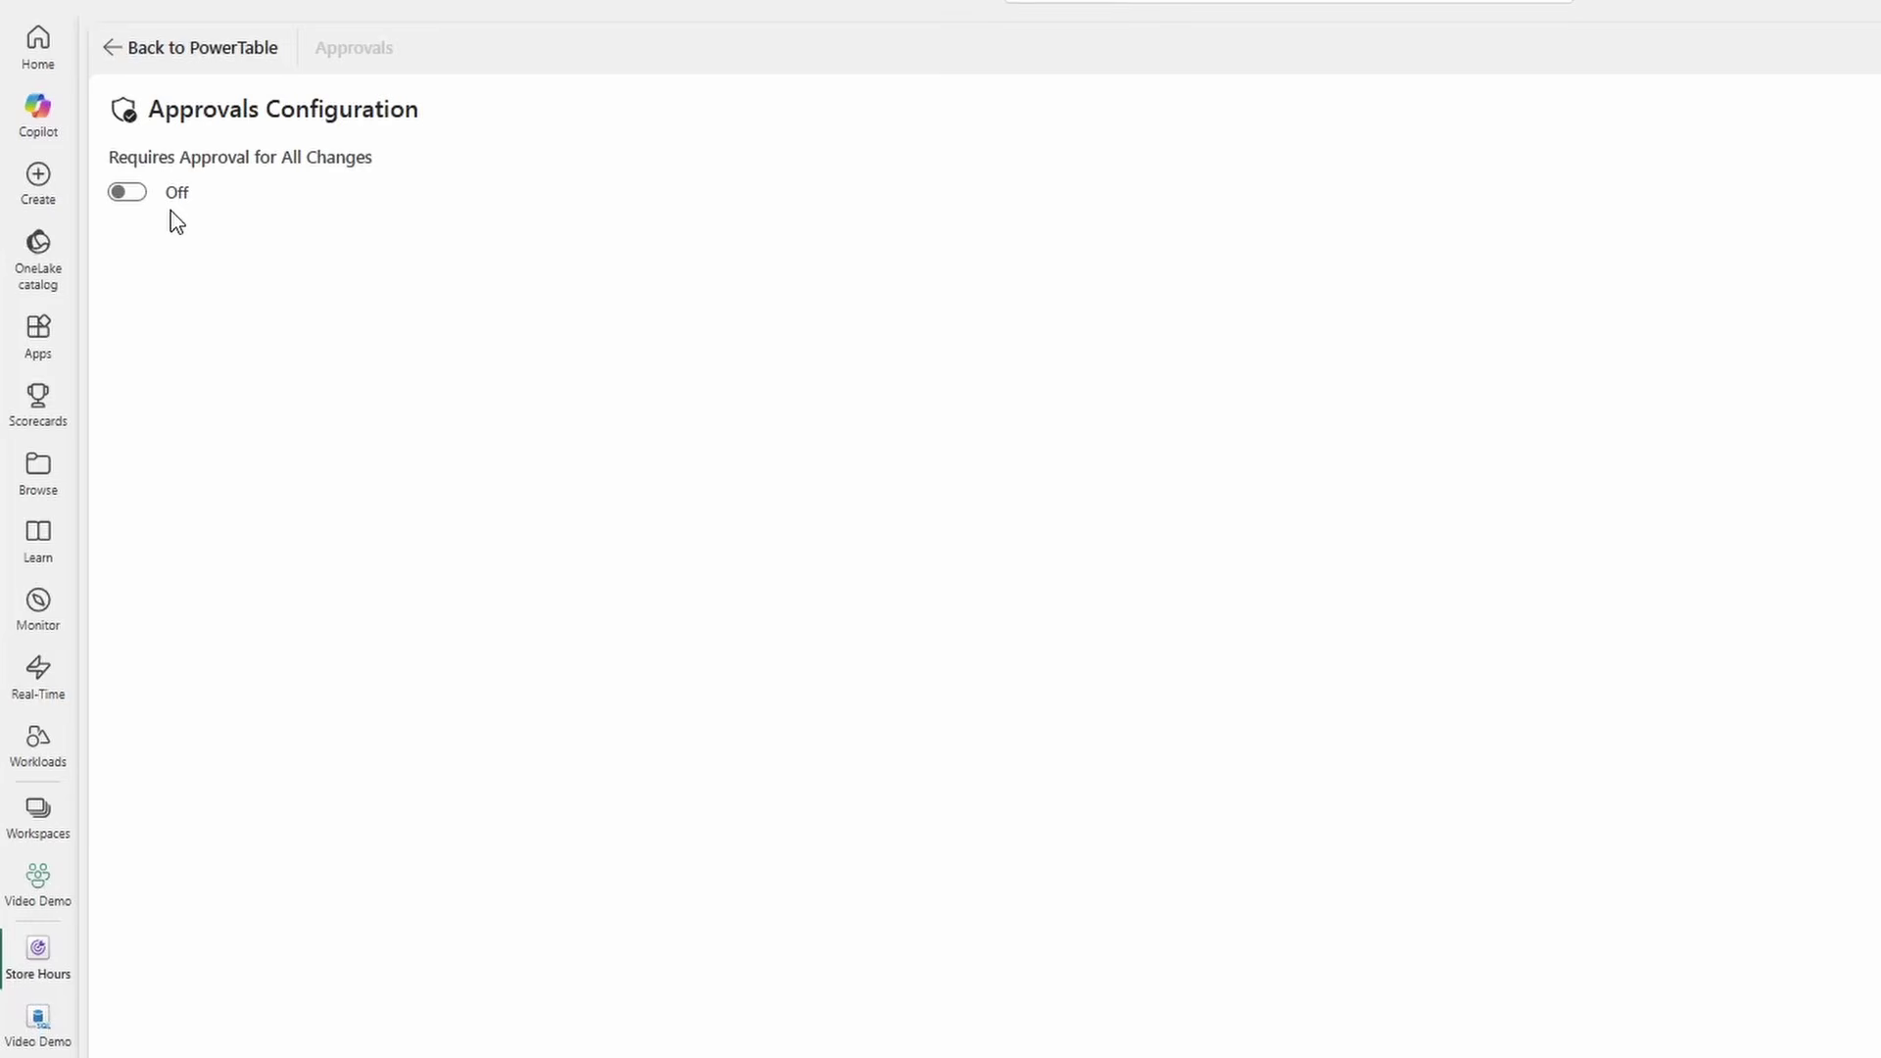
left_click(113, 57)
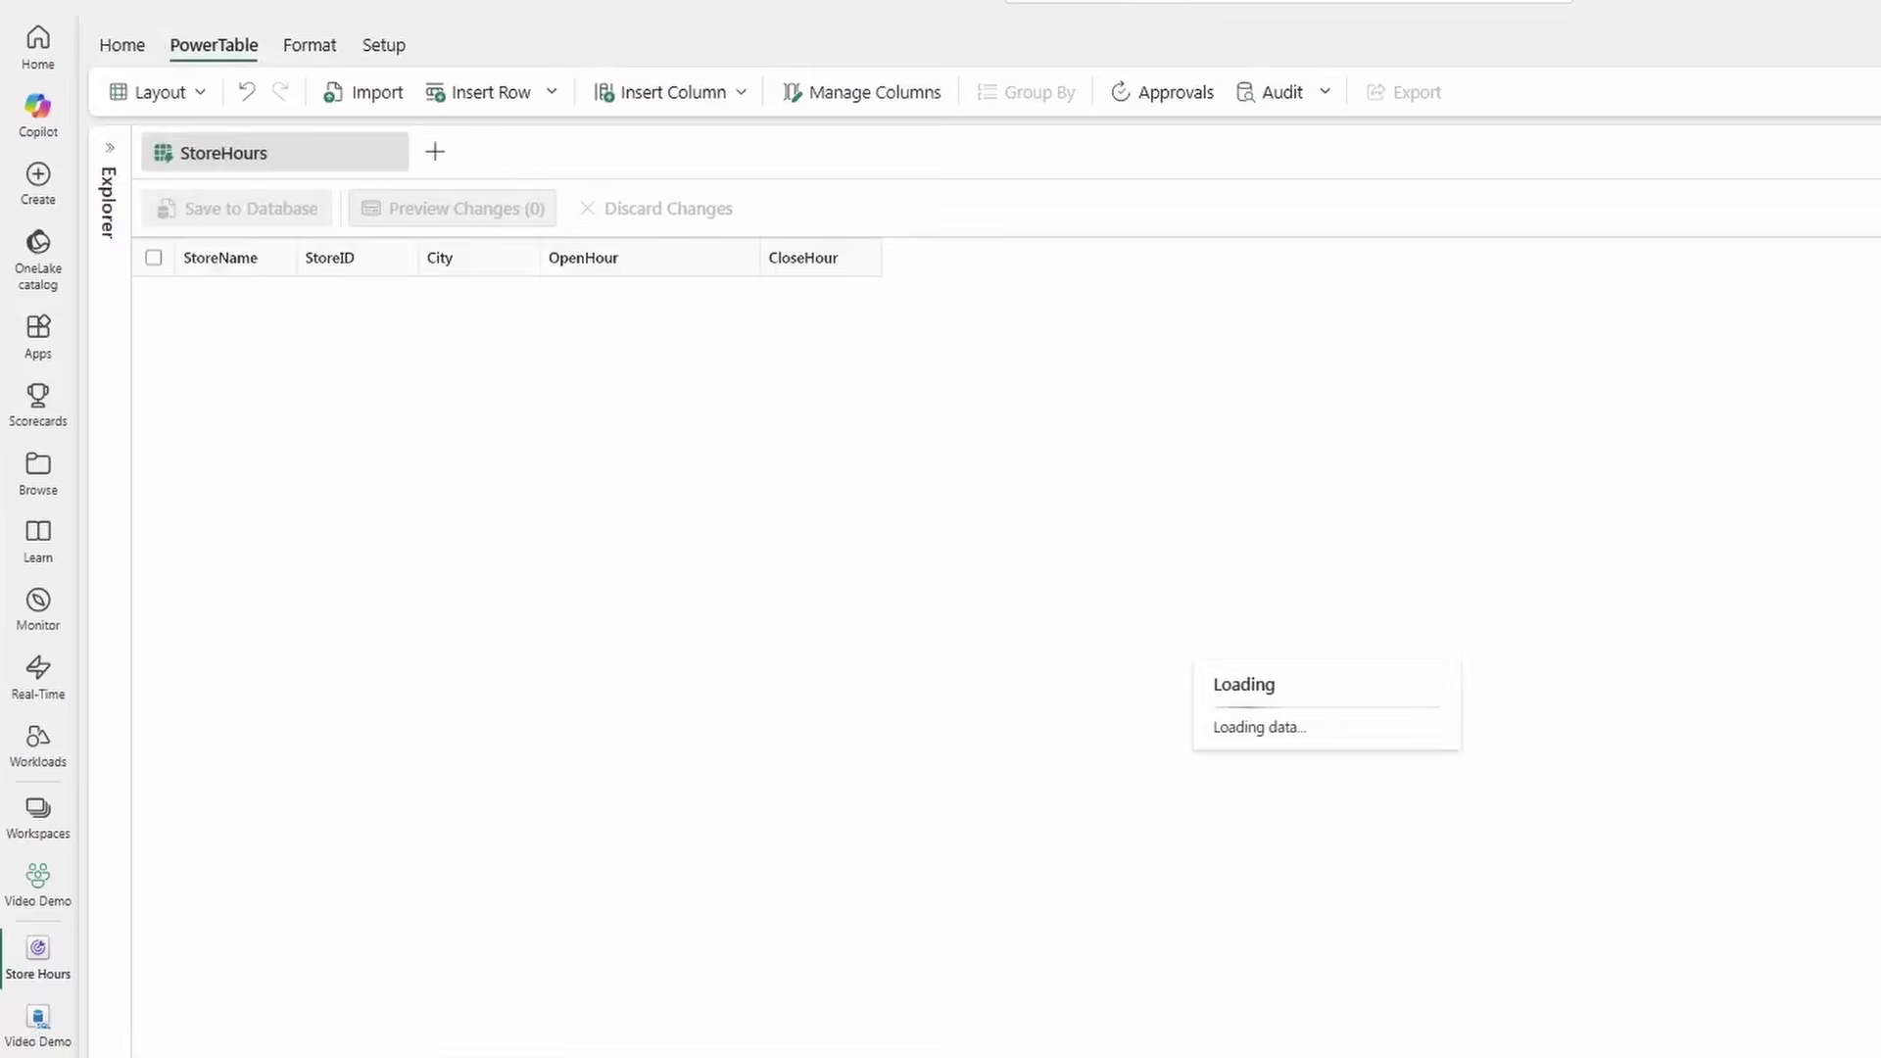
left_click(340, 56)
left_click(395, 54)
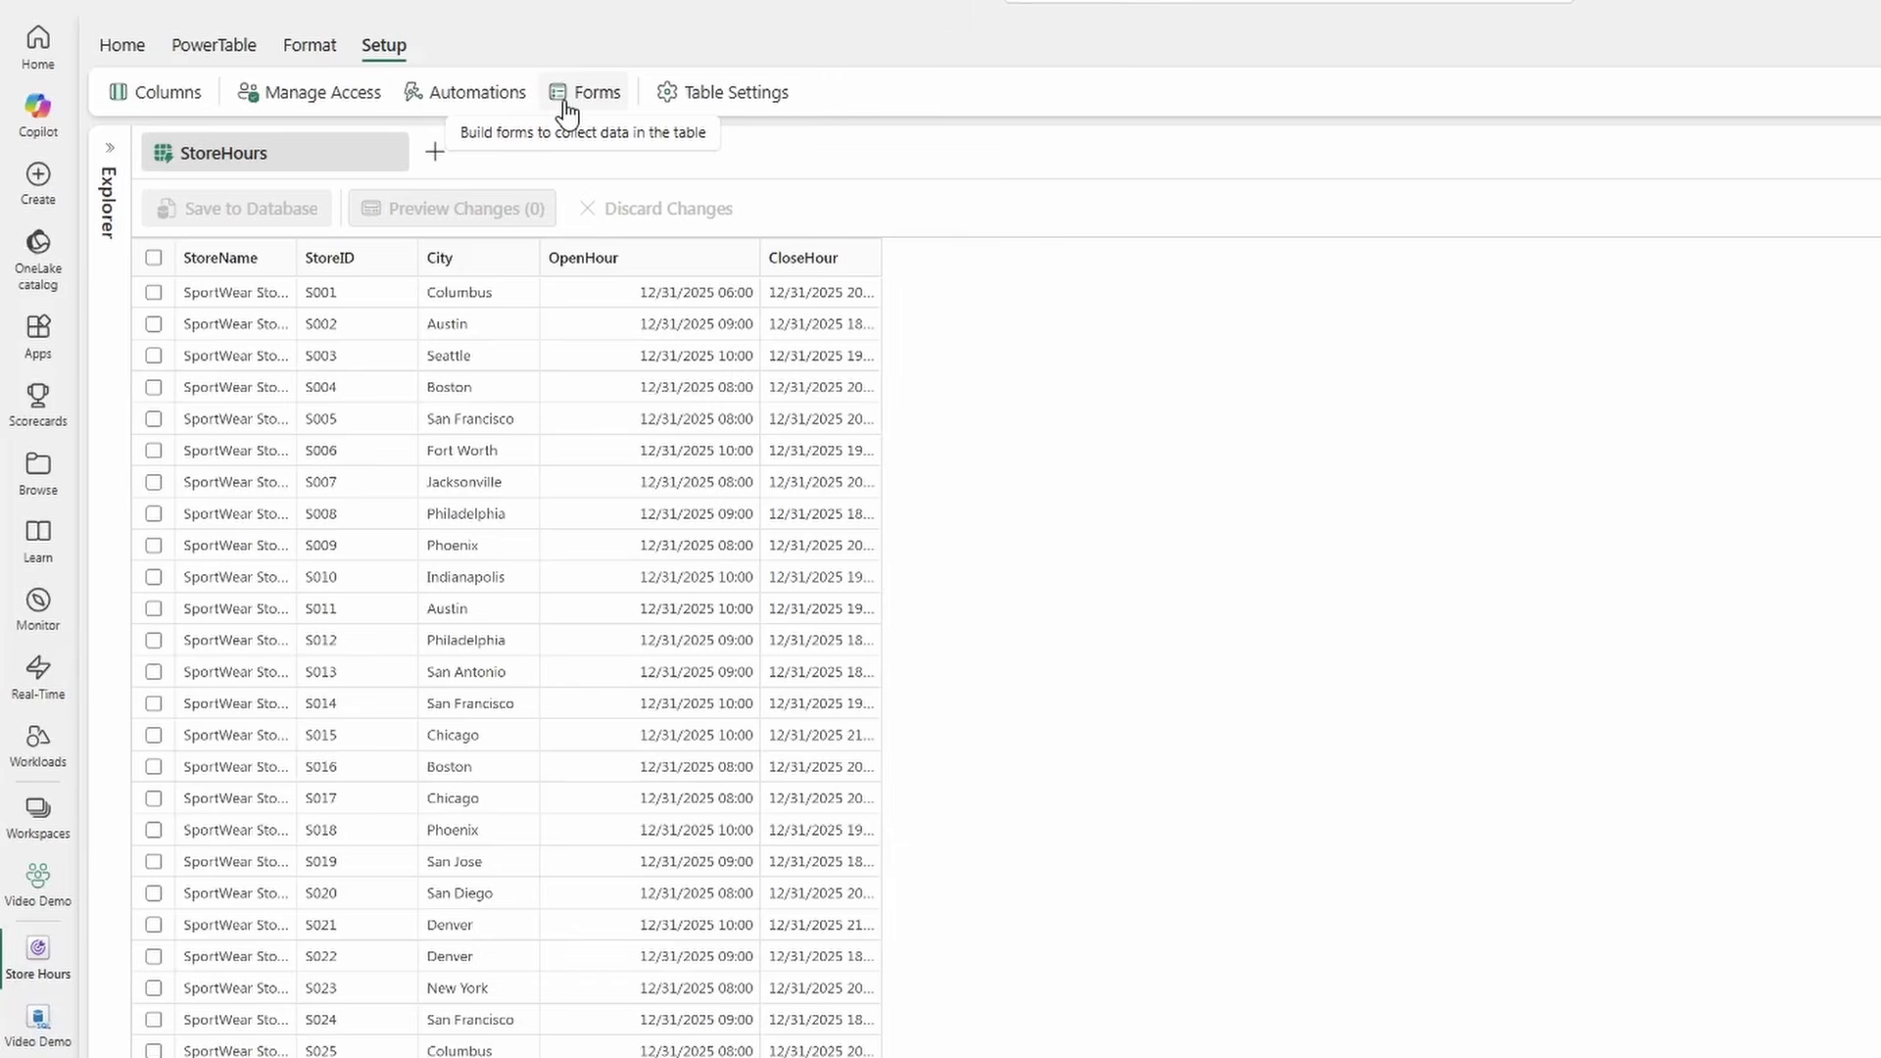
left_click(310, 47)
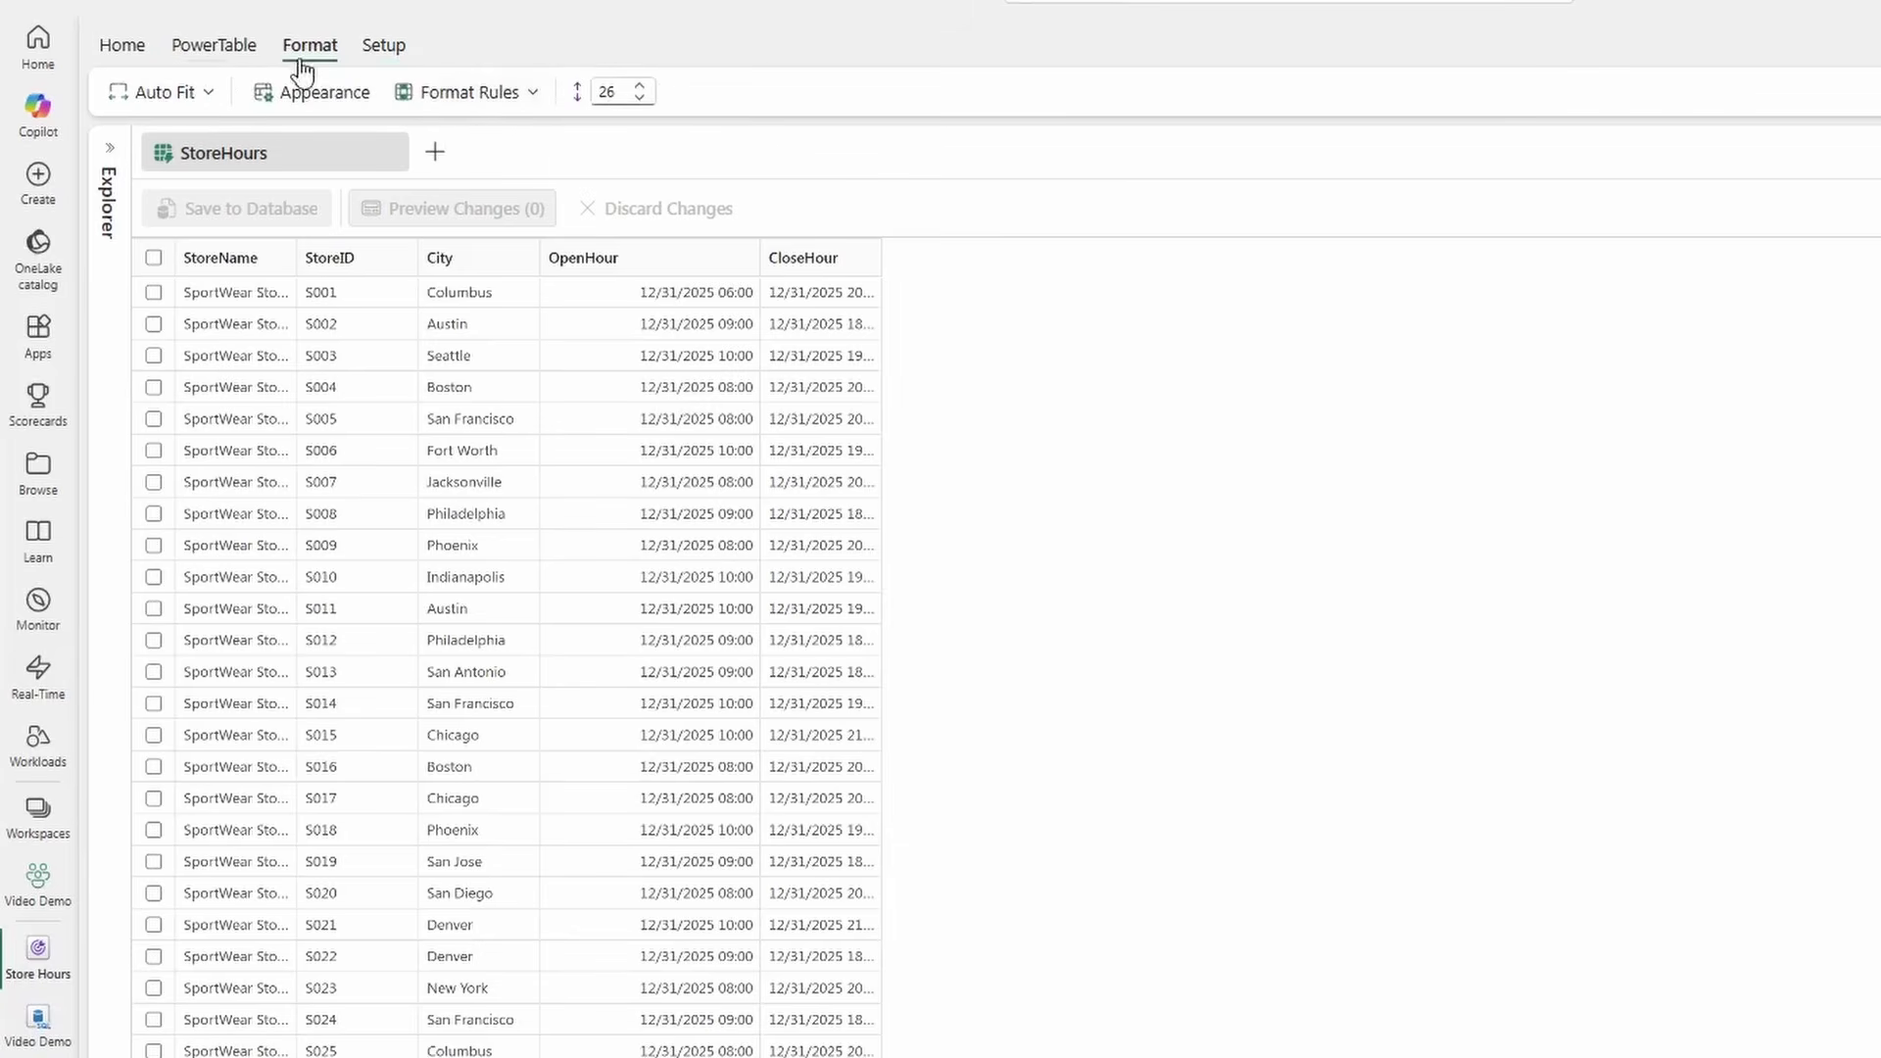
- Export the StoreHours PowerTable data with labels rather than raw data
left_click(213, 45)
left_click(1421, 94)
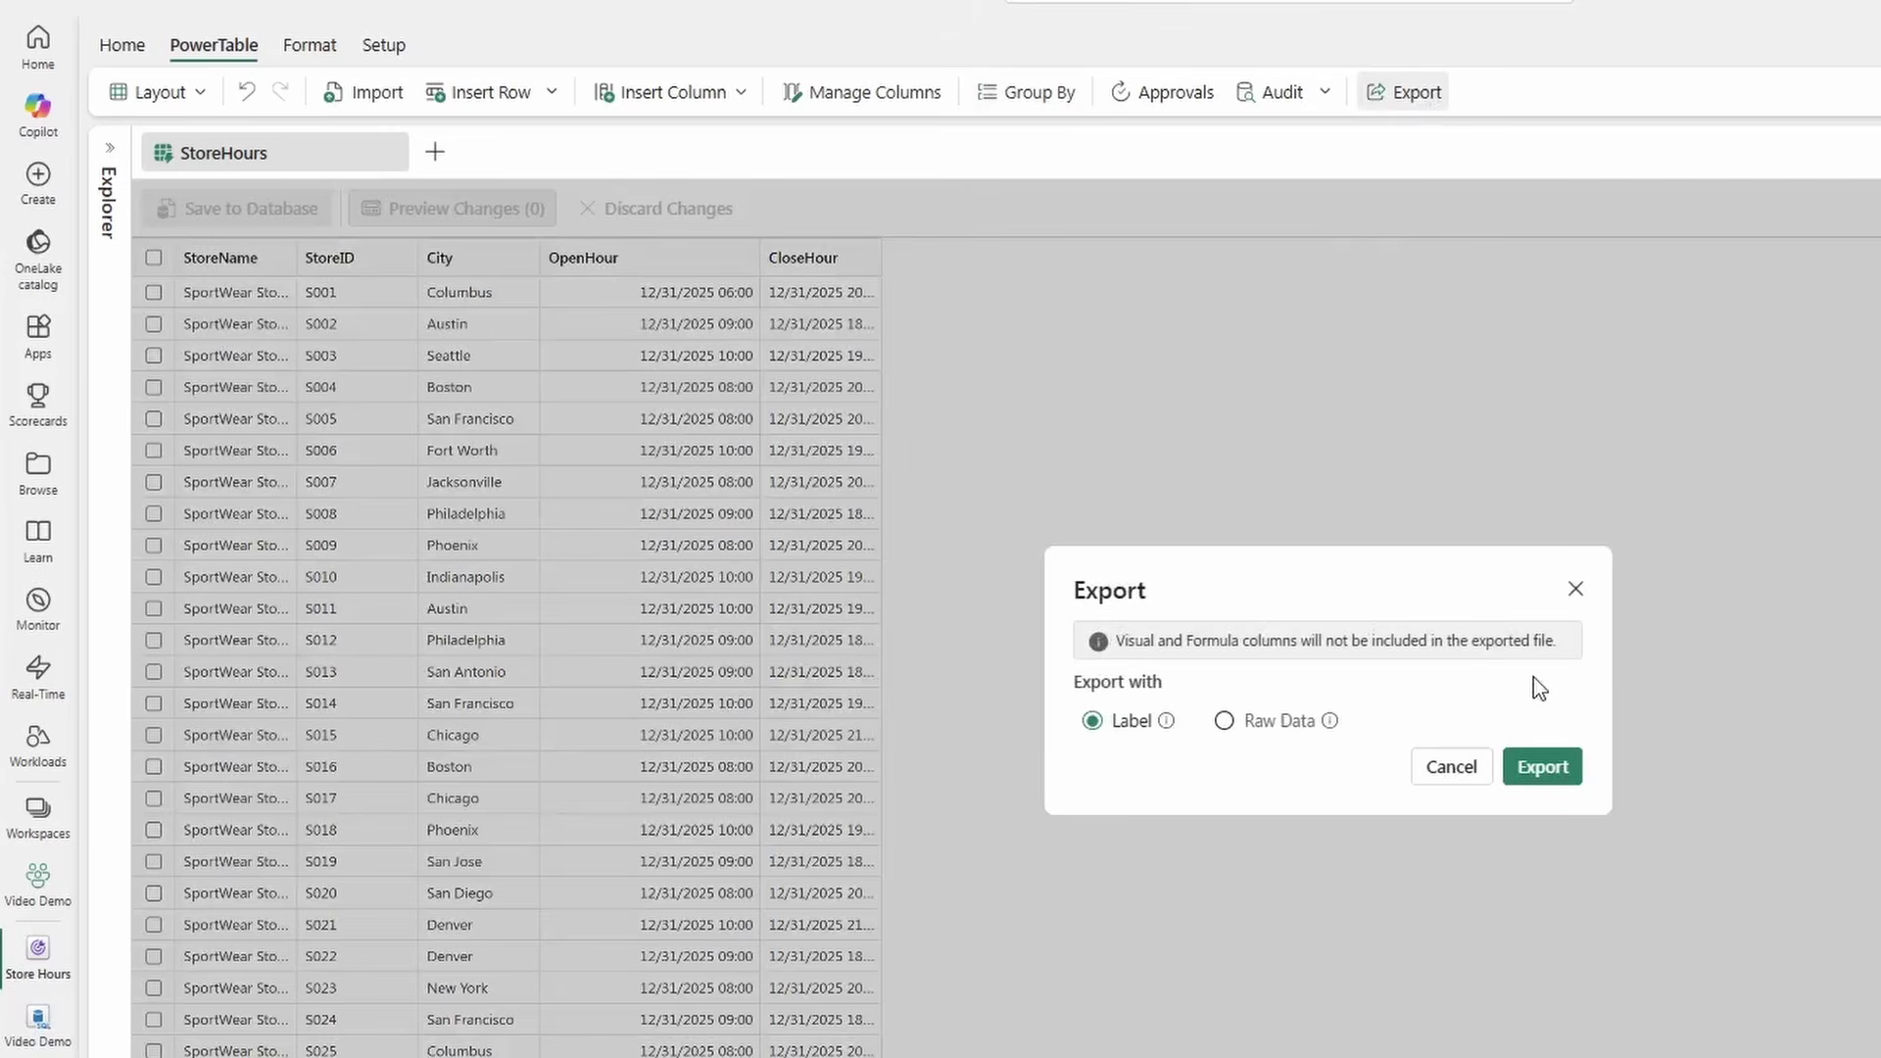
left_click(1540, 772)
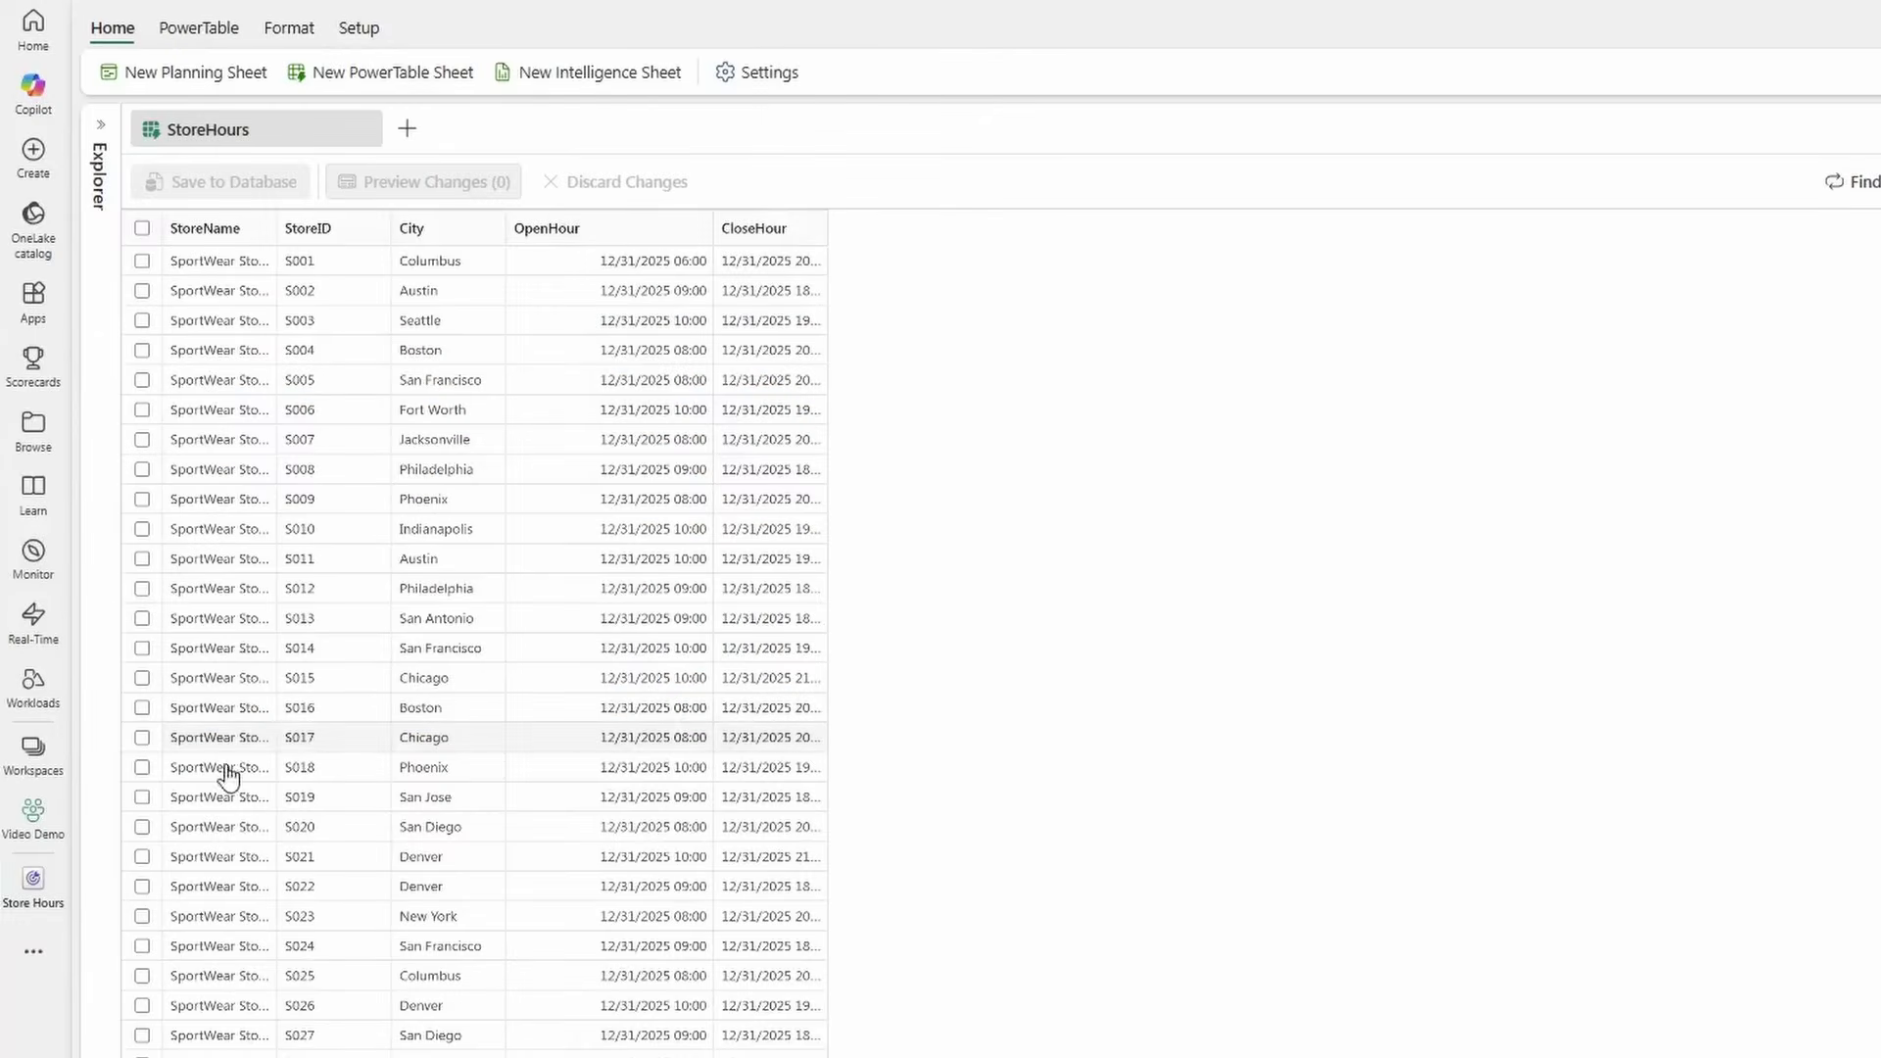
- Leave the plan discarding unsaved changes, and examine the storehours rows in the Video Demo SQL database
left_click(50, 823)
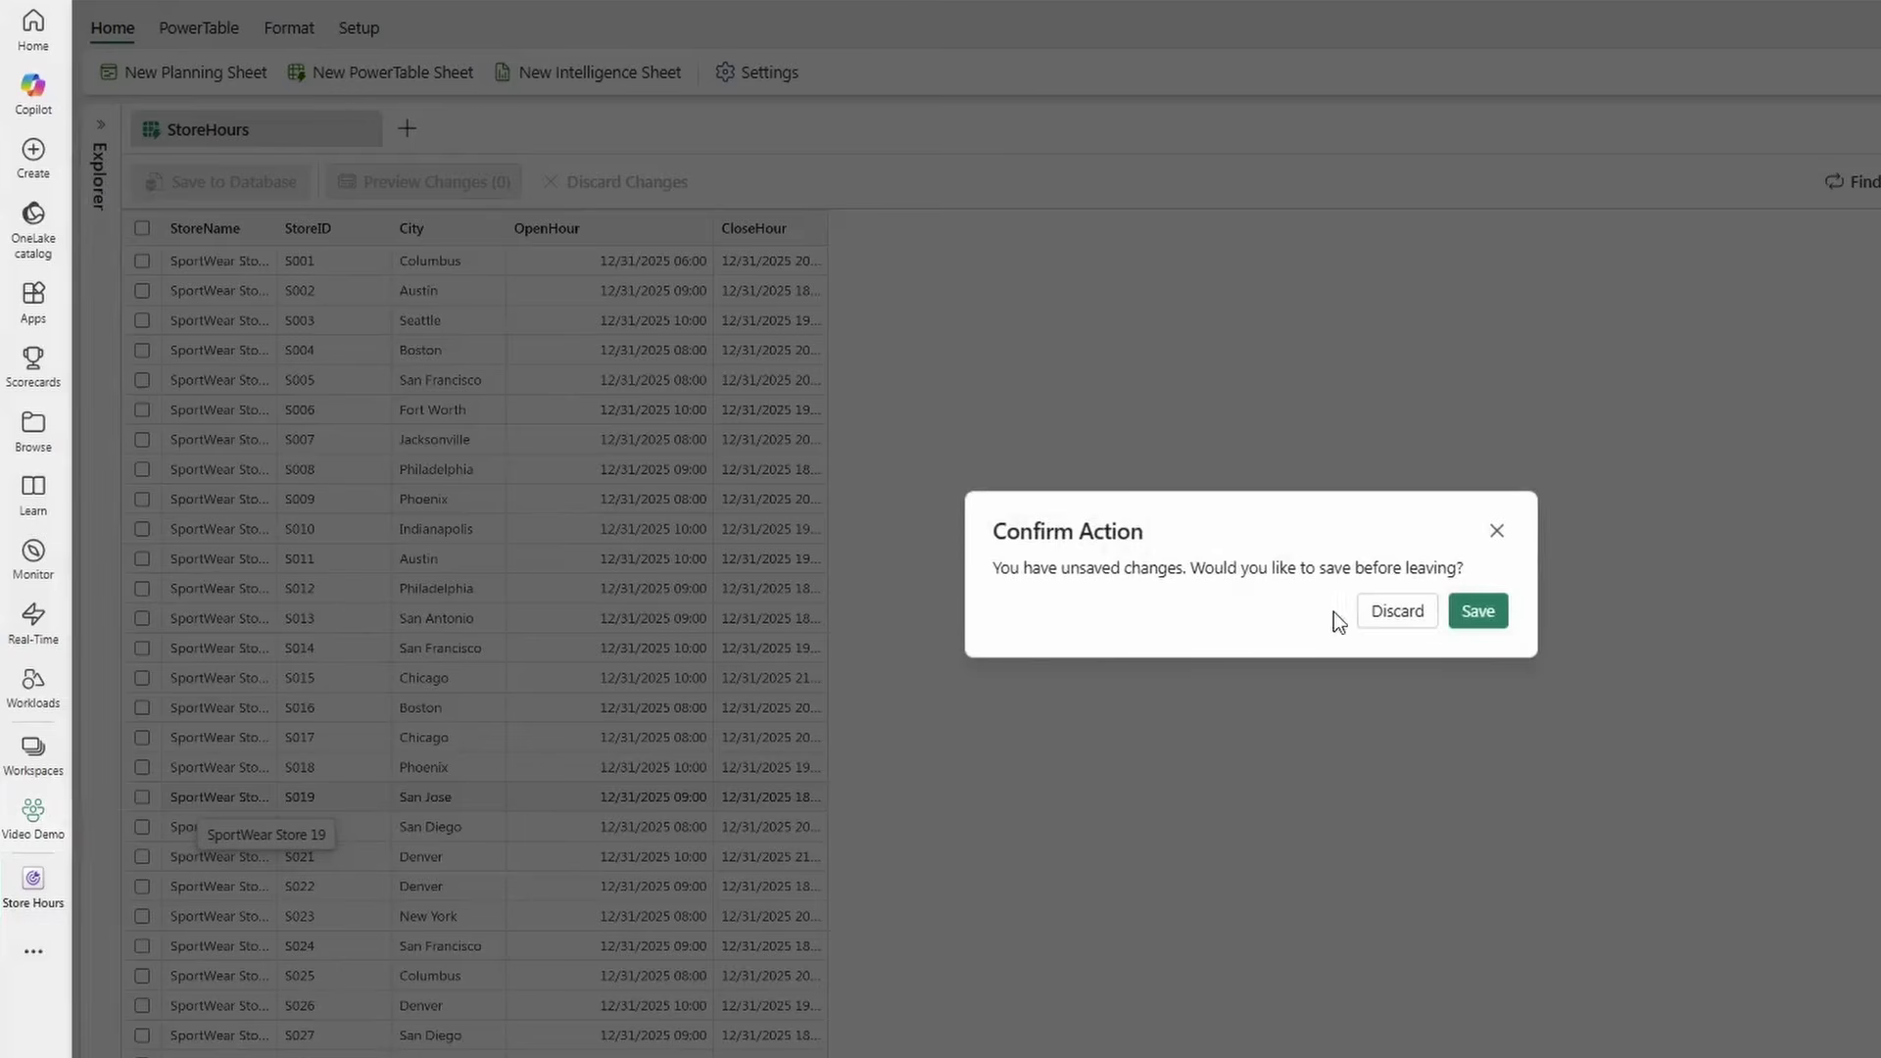
left_click(1415, 615)
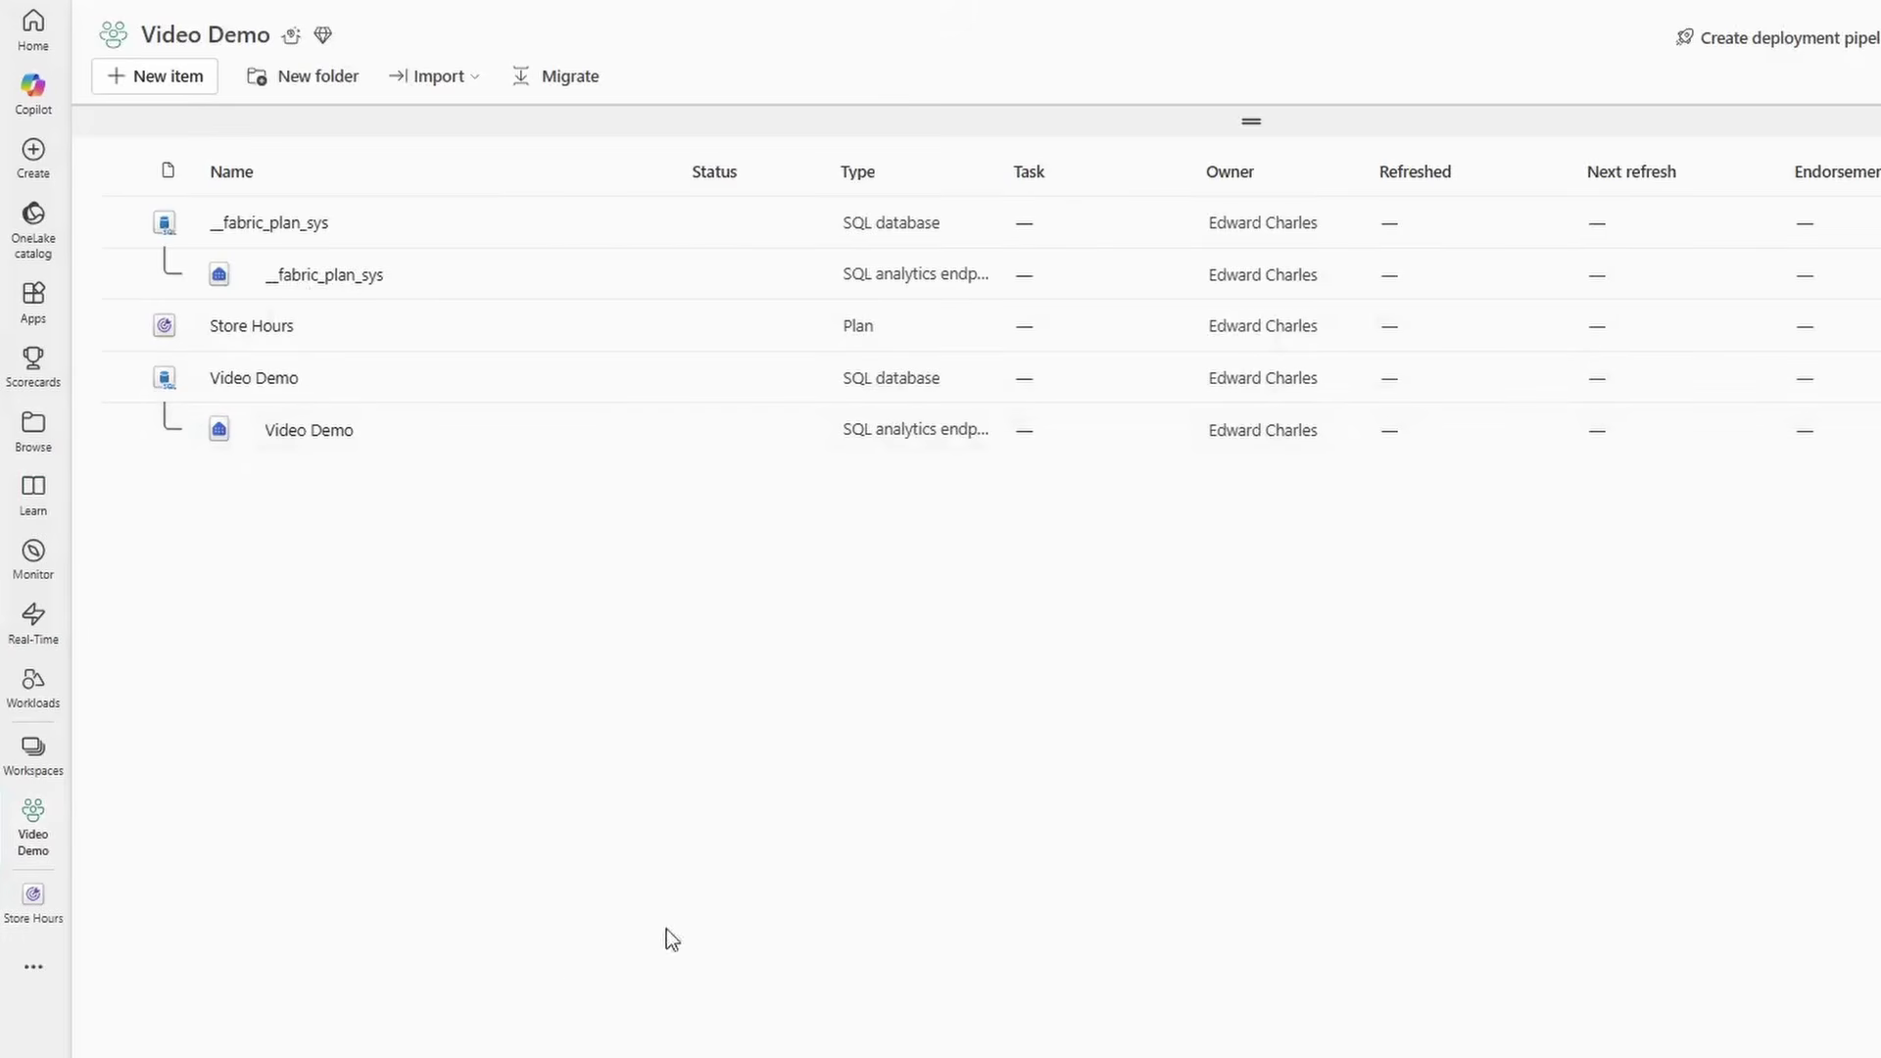
left_click(245, 381)
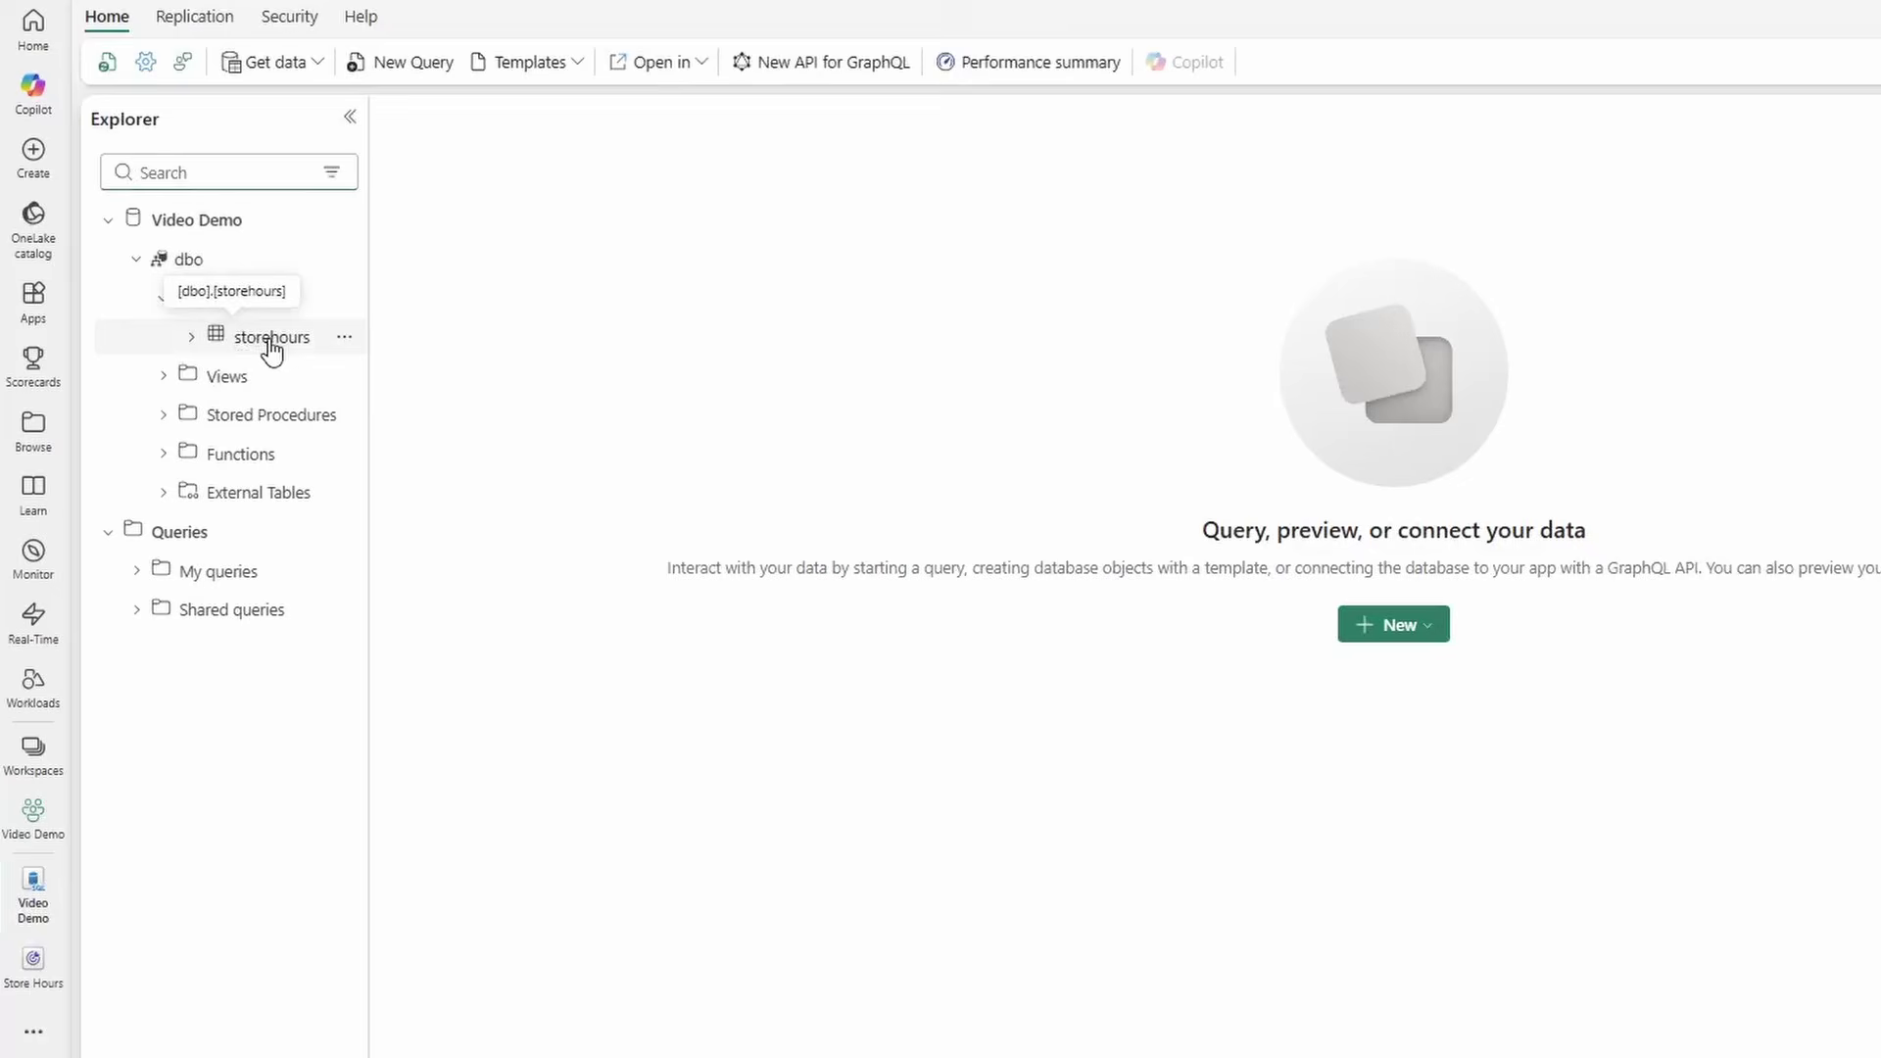
left_click(272, 348)
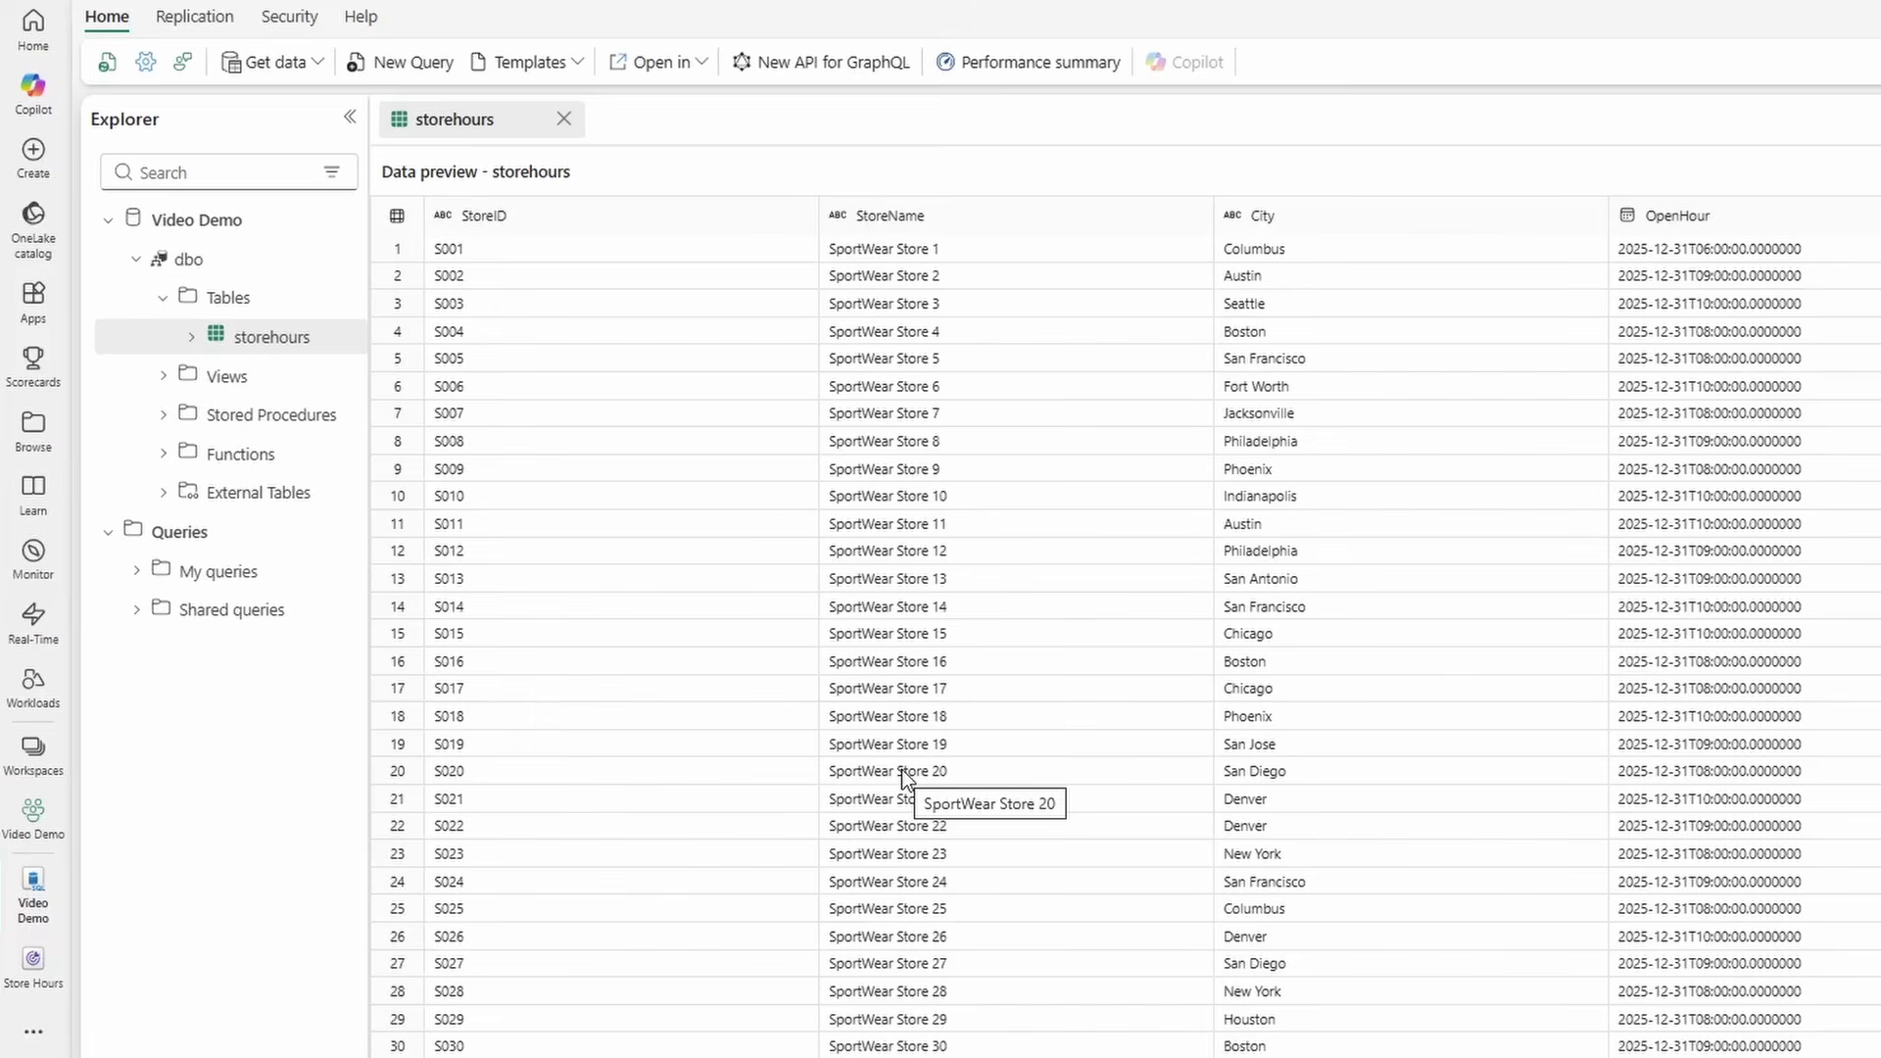
scroll(1561, 449, "down", 20)
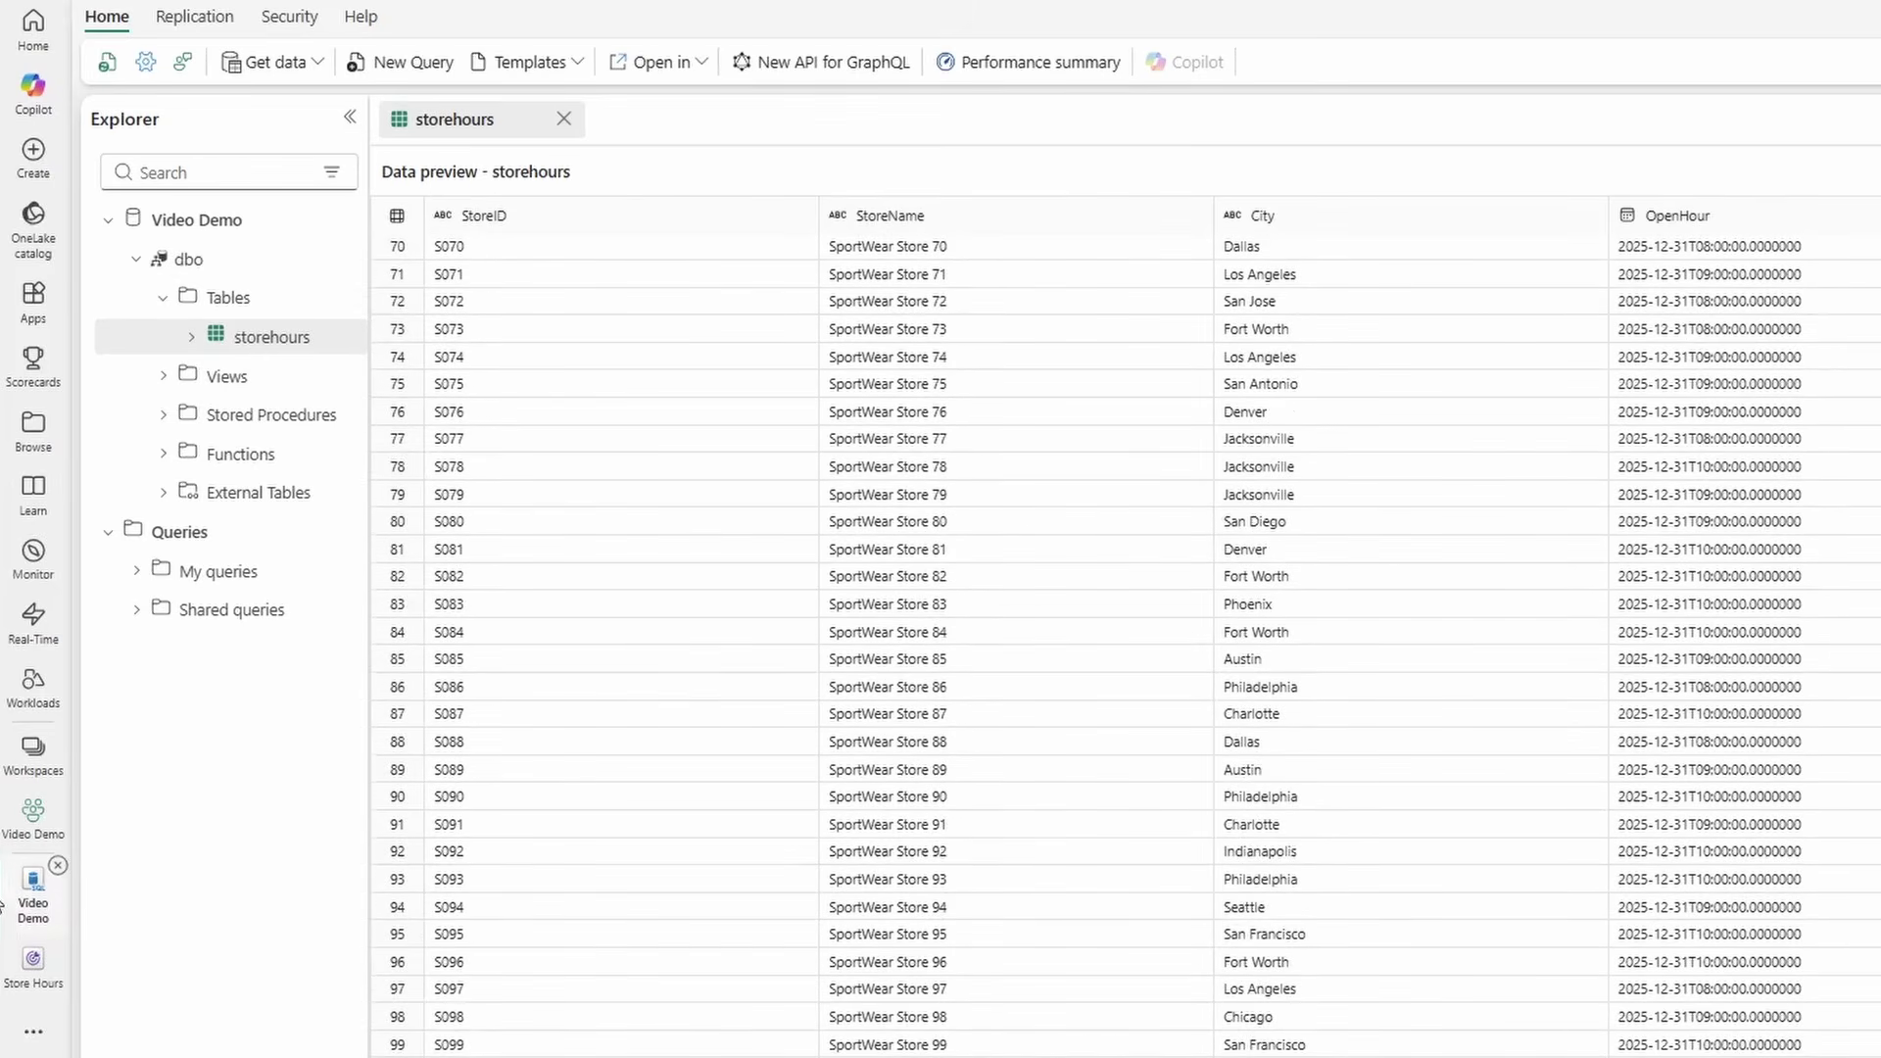
- From the Video Demo SQL analytics endpoint, create a Direct Lake on SQL semantic model named video_demo containing the storehours table
mouse_move(22, 911)
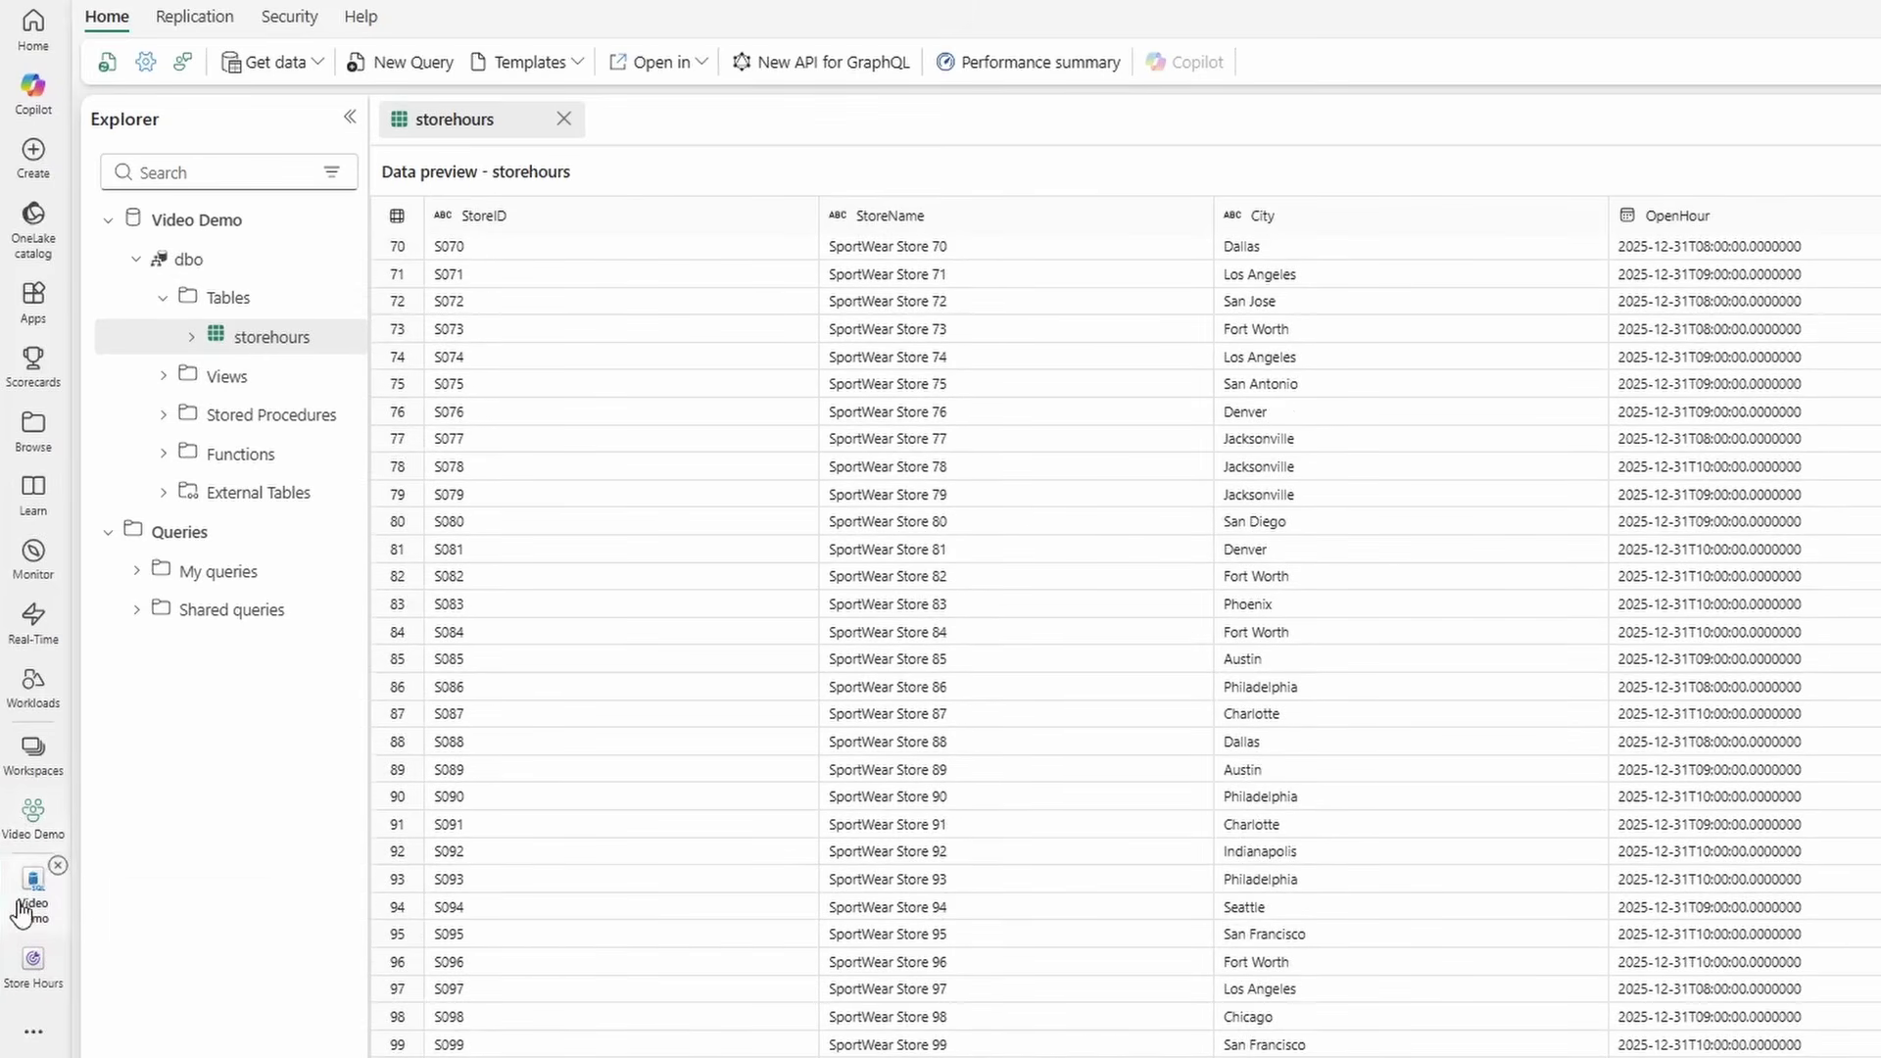
left_click(34, 818)
left_click(334, 437)
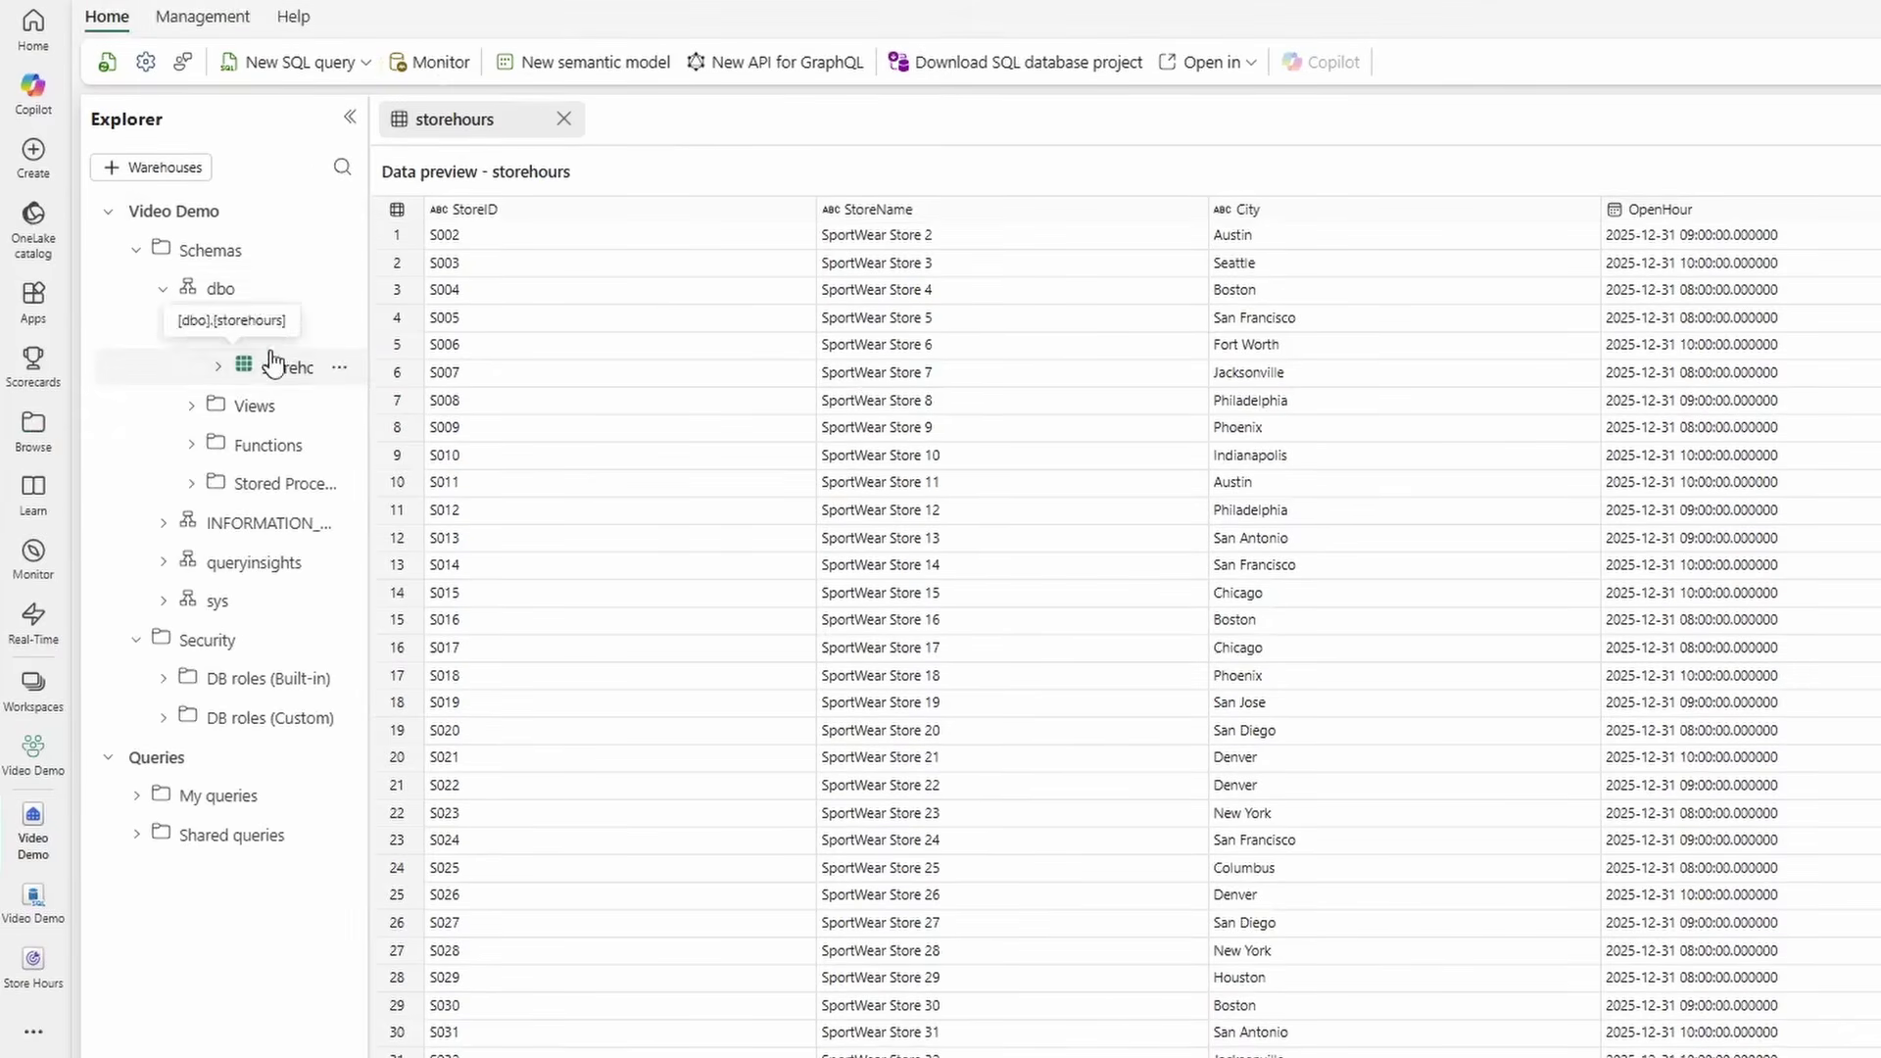
left_click(588, 68)
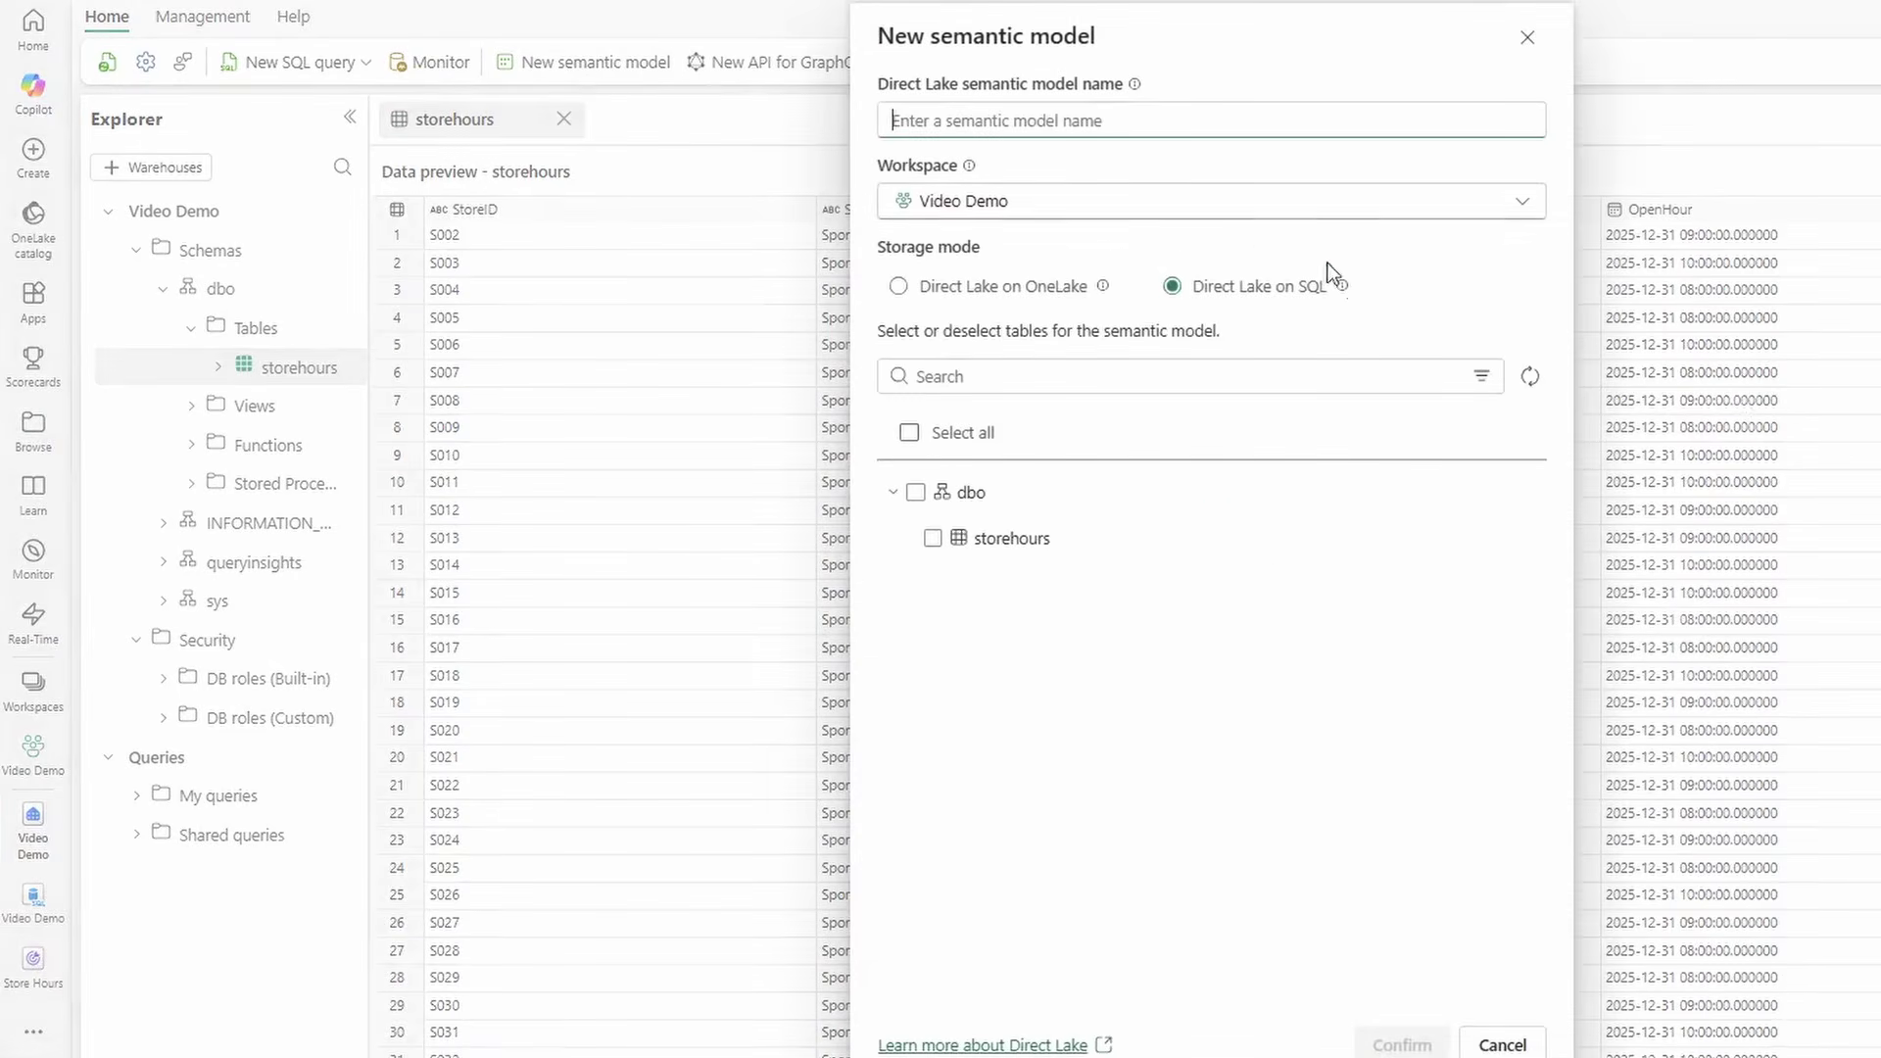
left_click(933, 538)
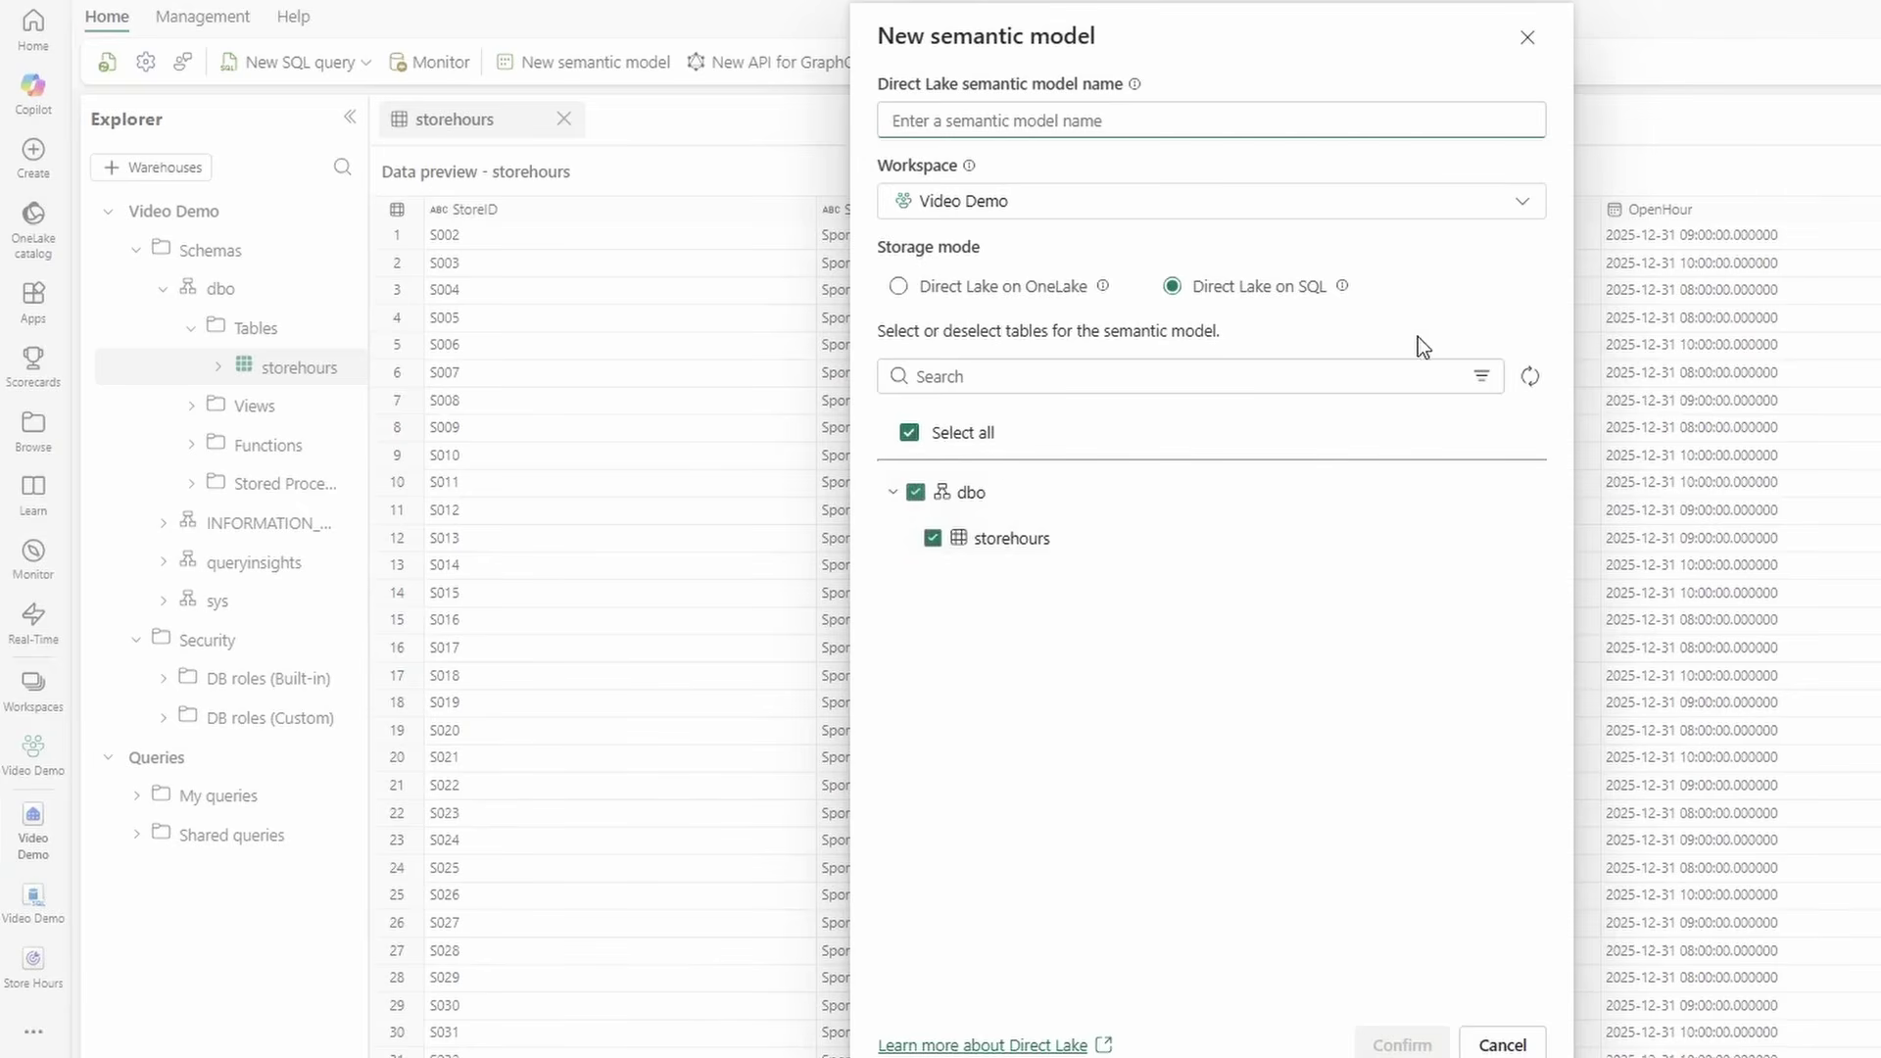
left_click(1090, 119)
type("video_demo")
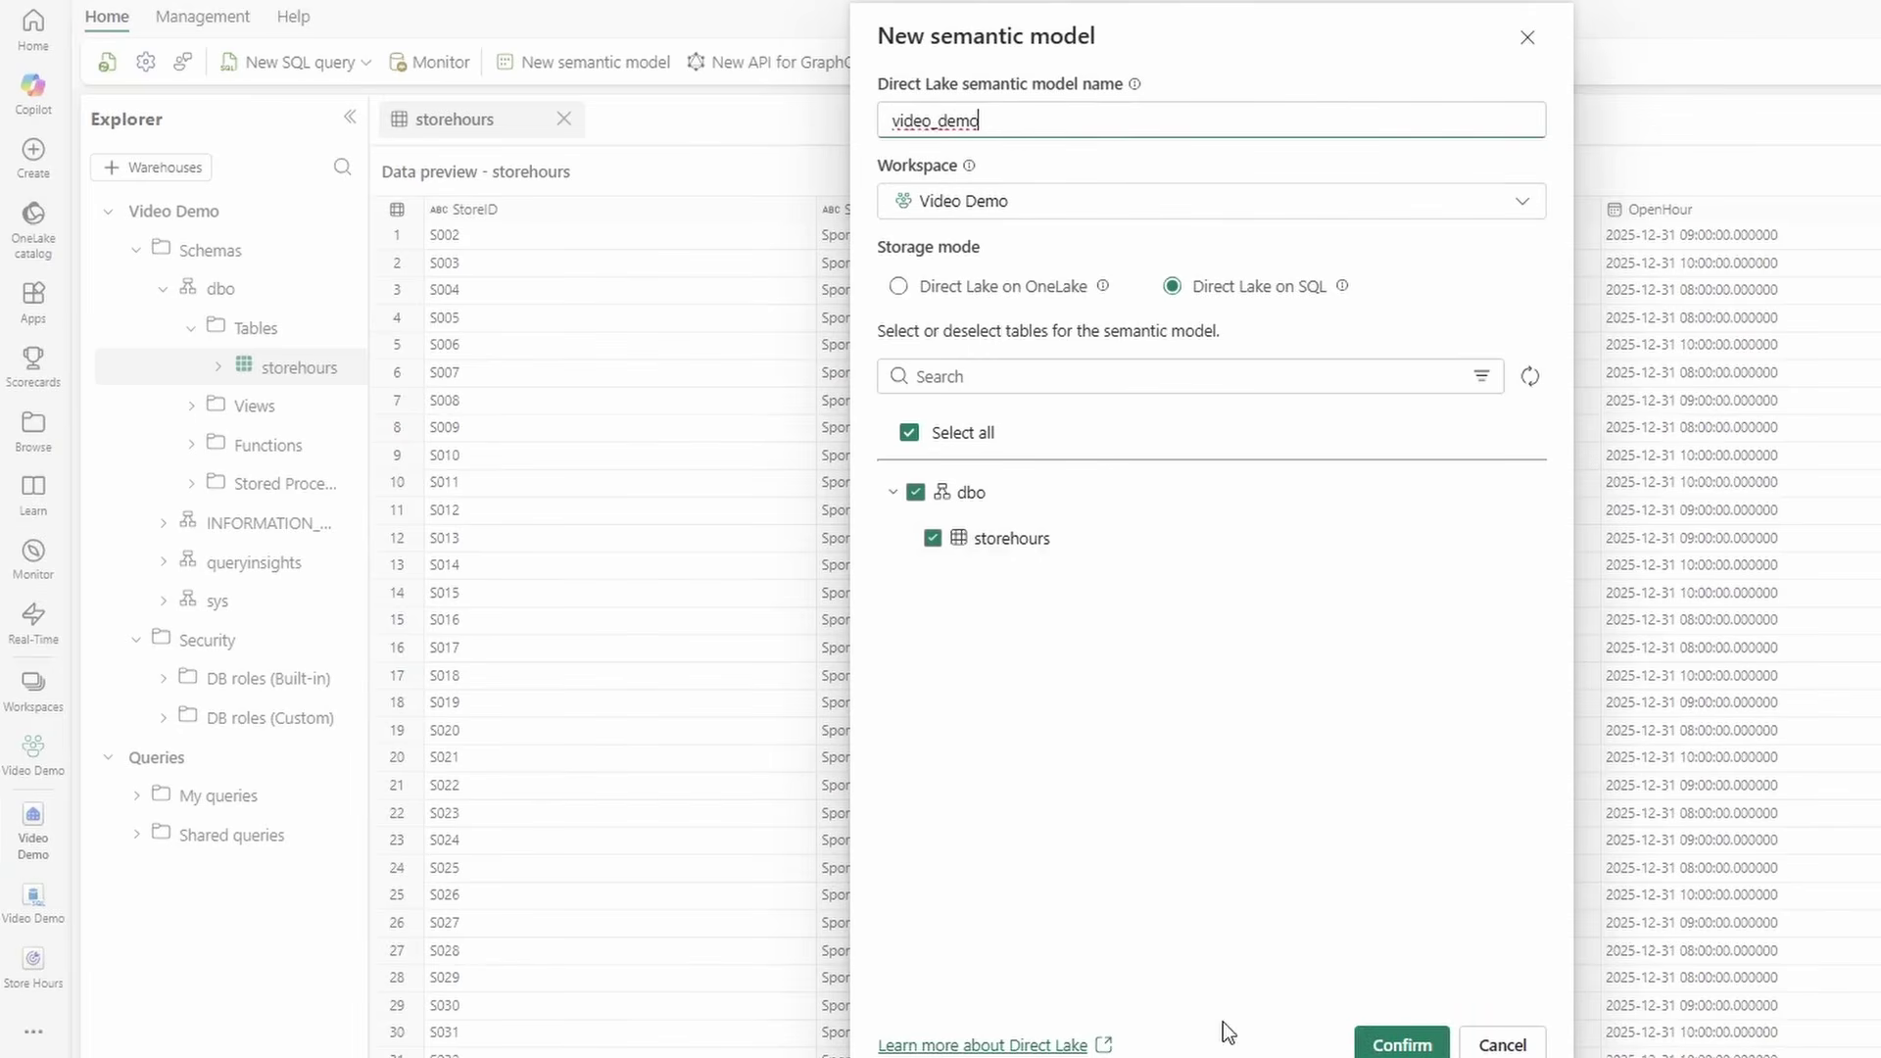
left_click(1372, 1041)
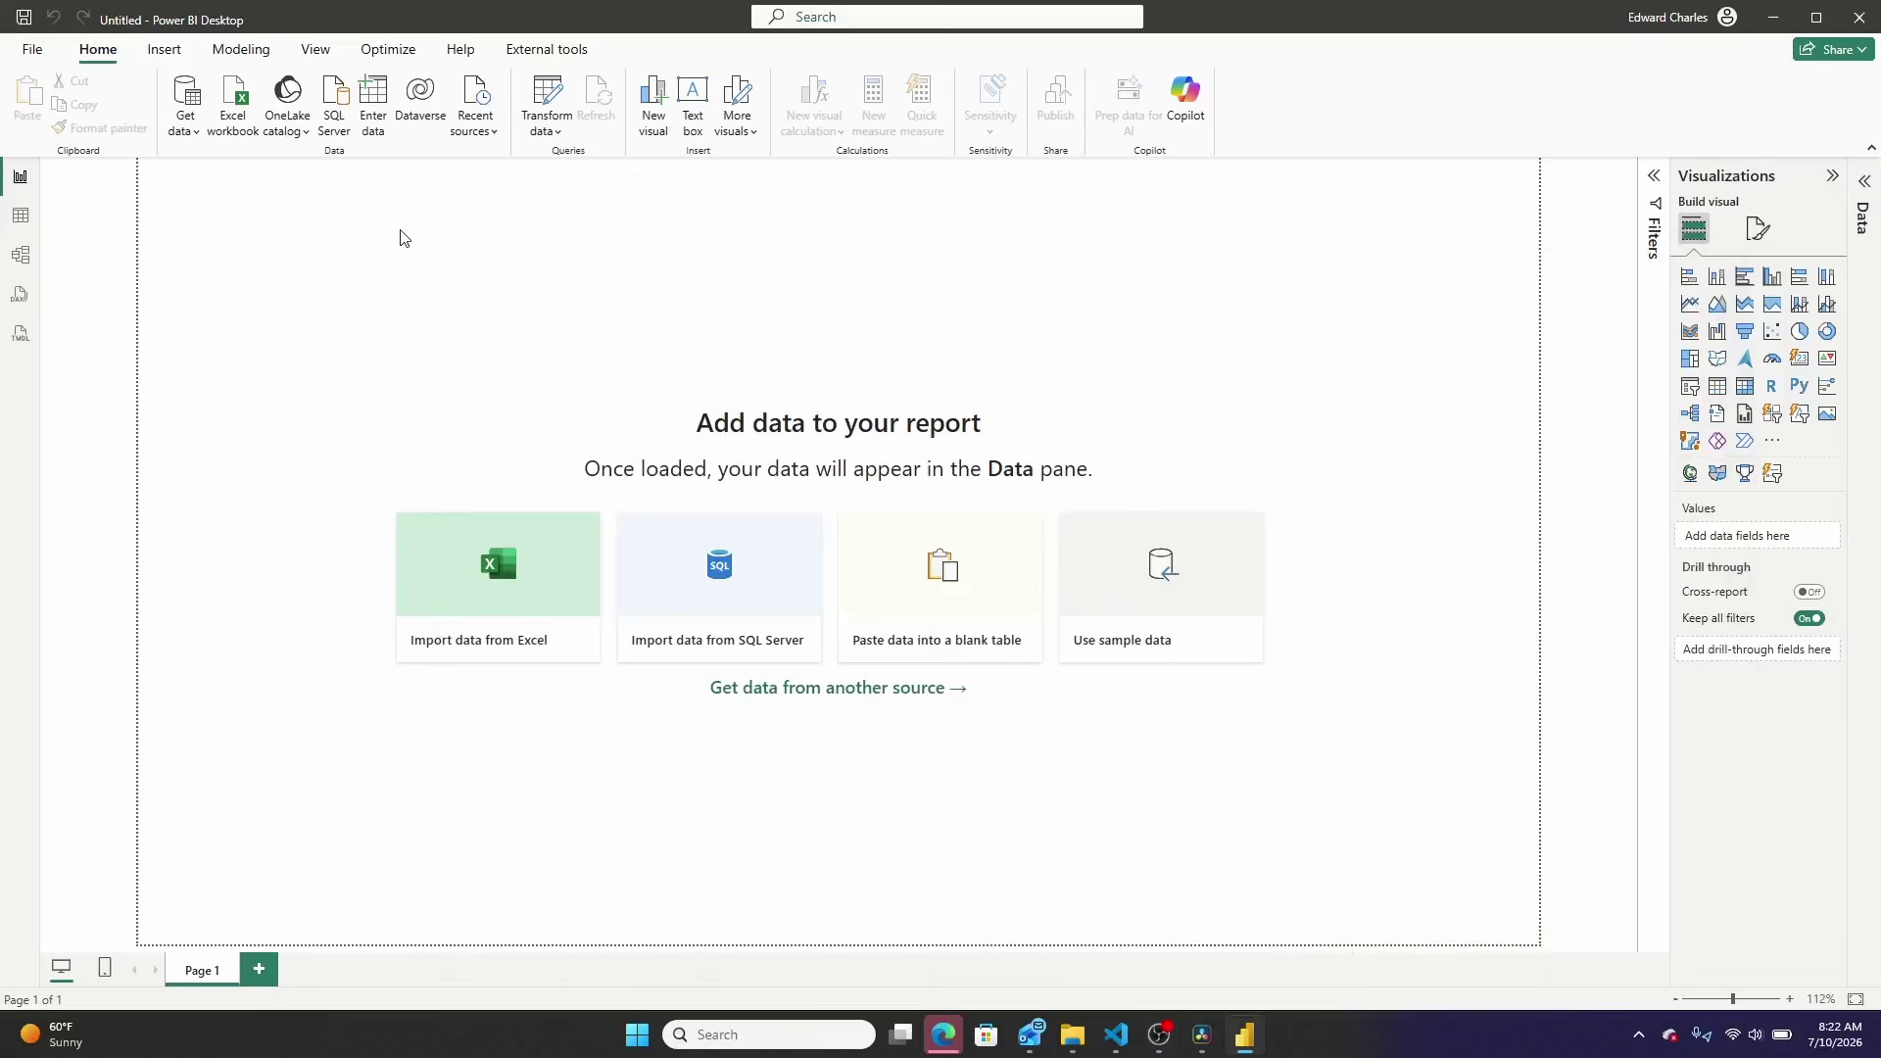
left_click(287, 91)
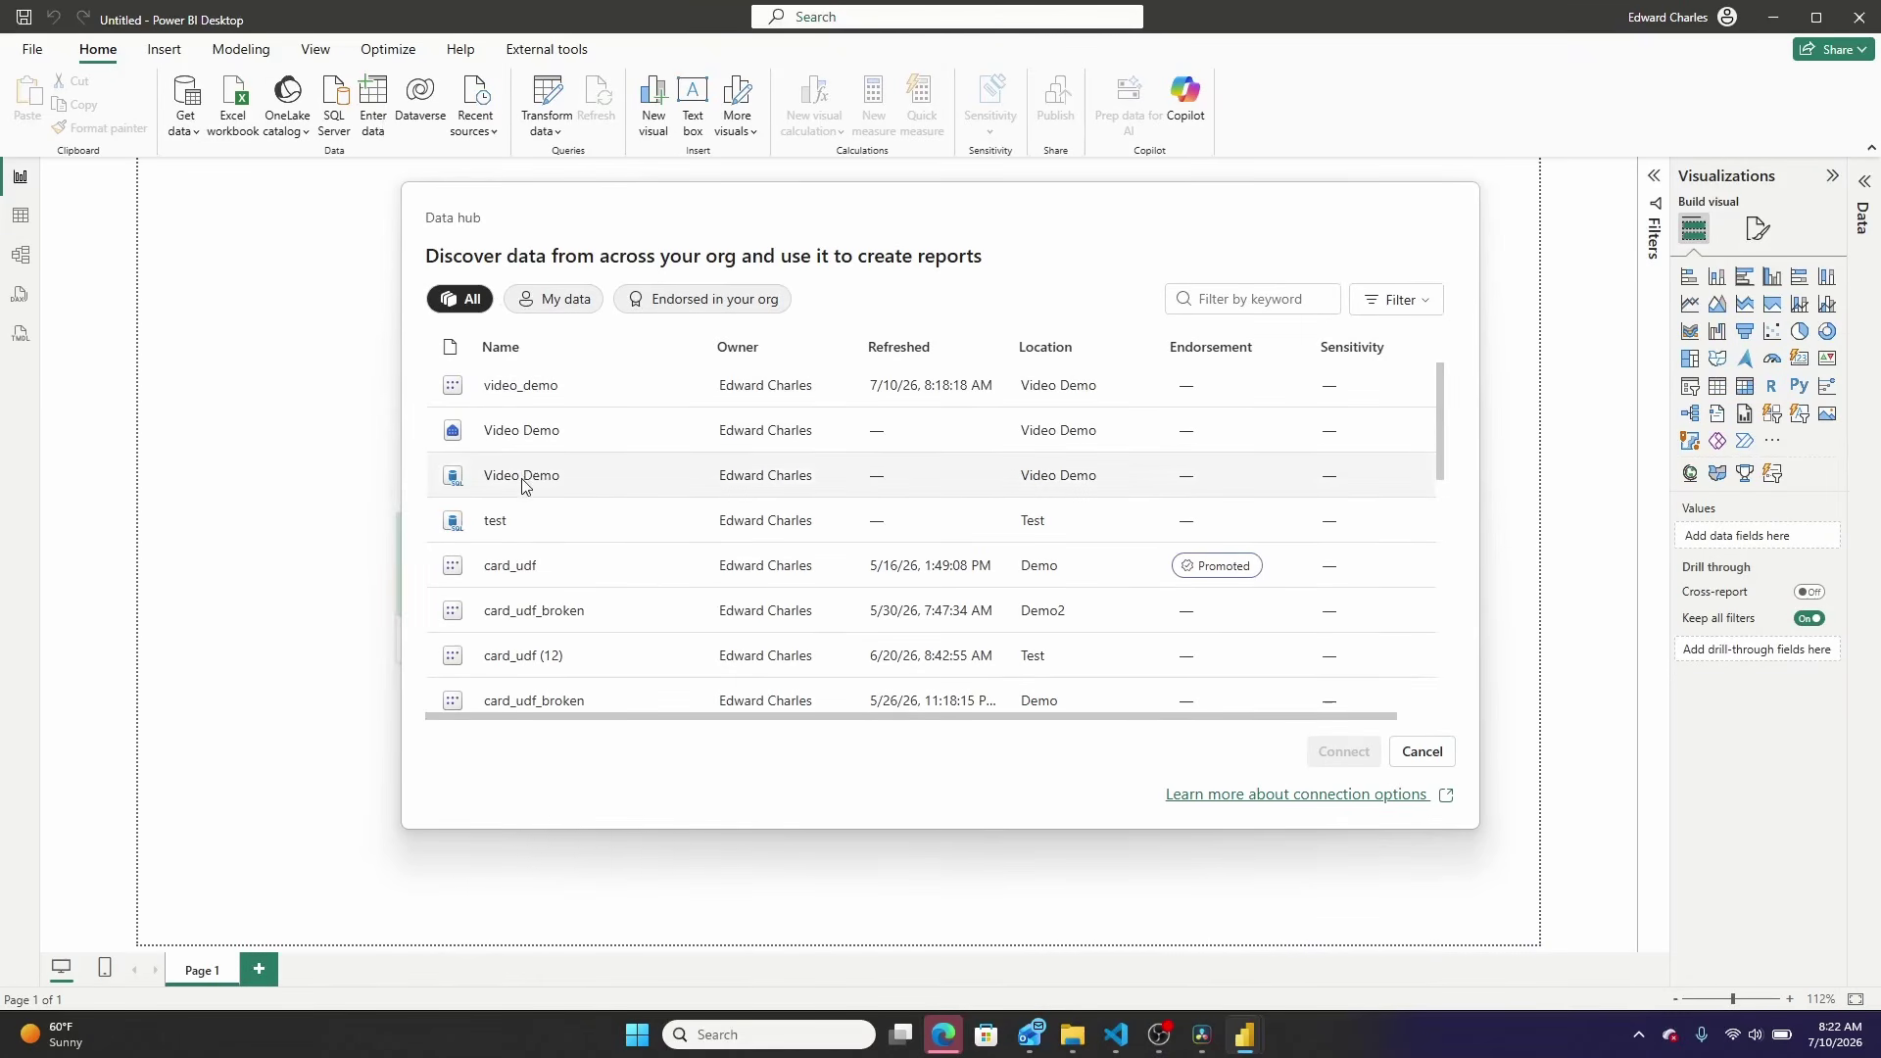
left_click(524, 486)
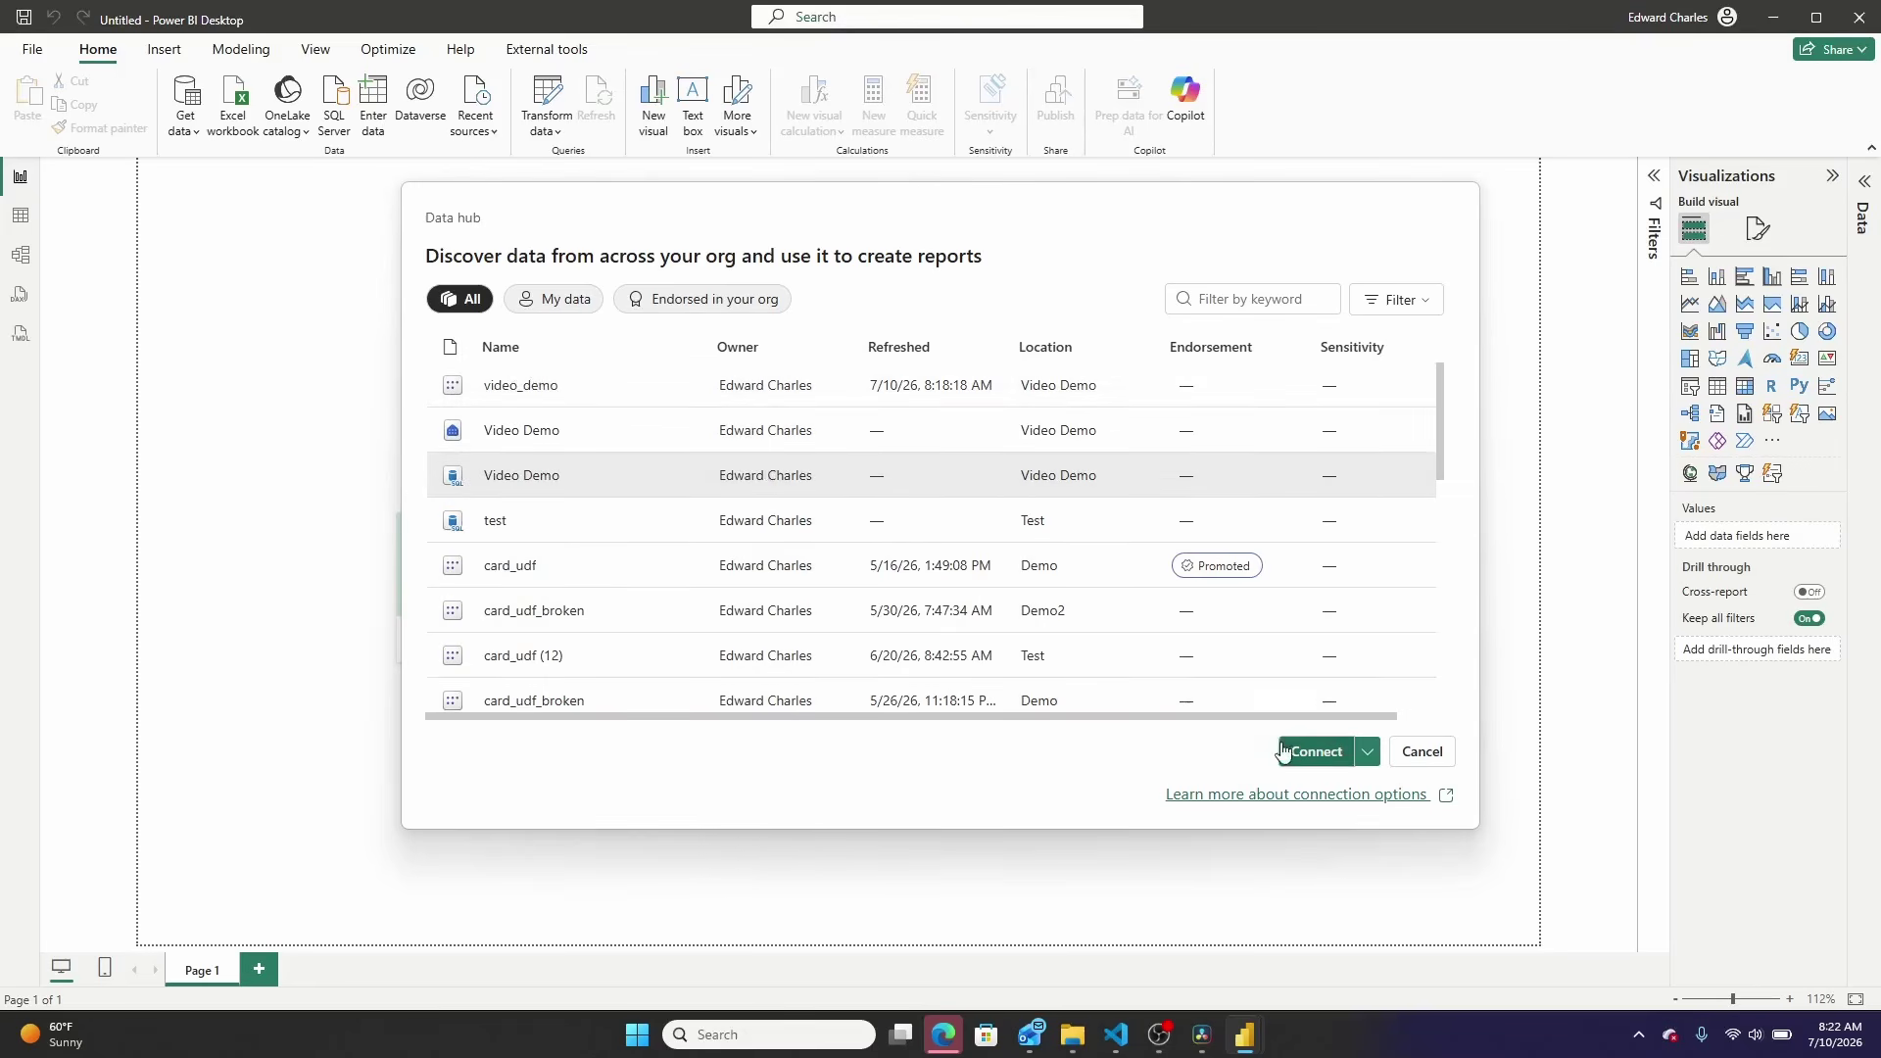
left_click(1313, 751)
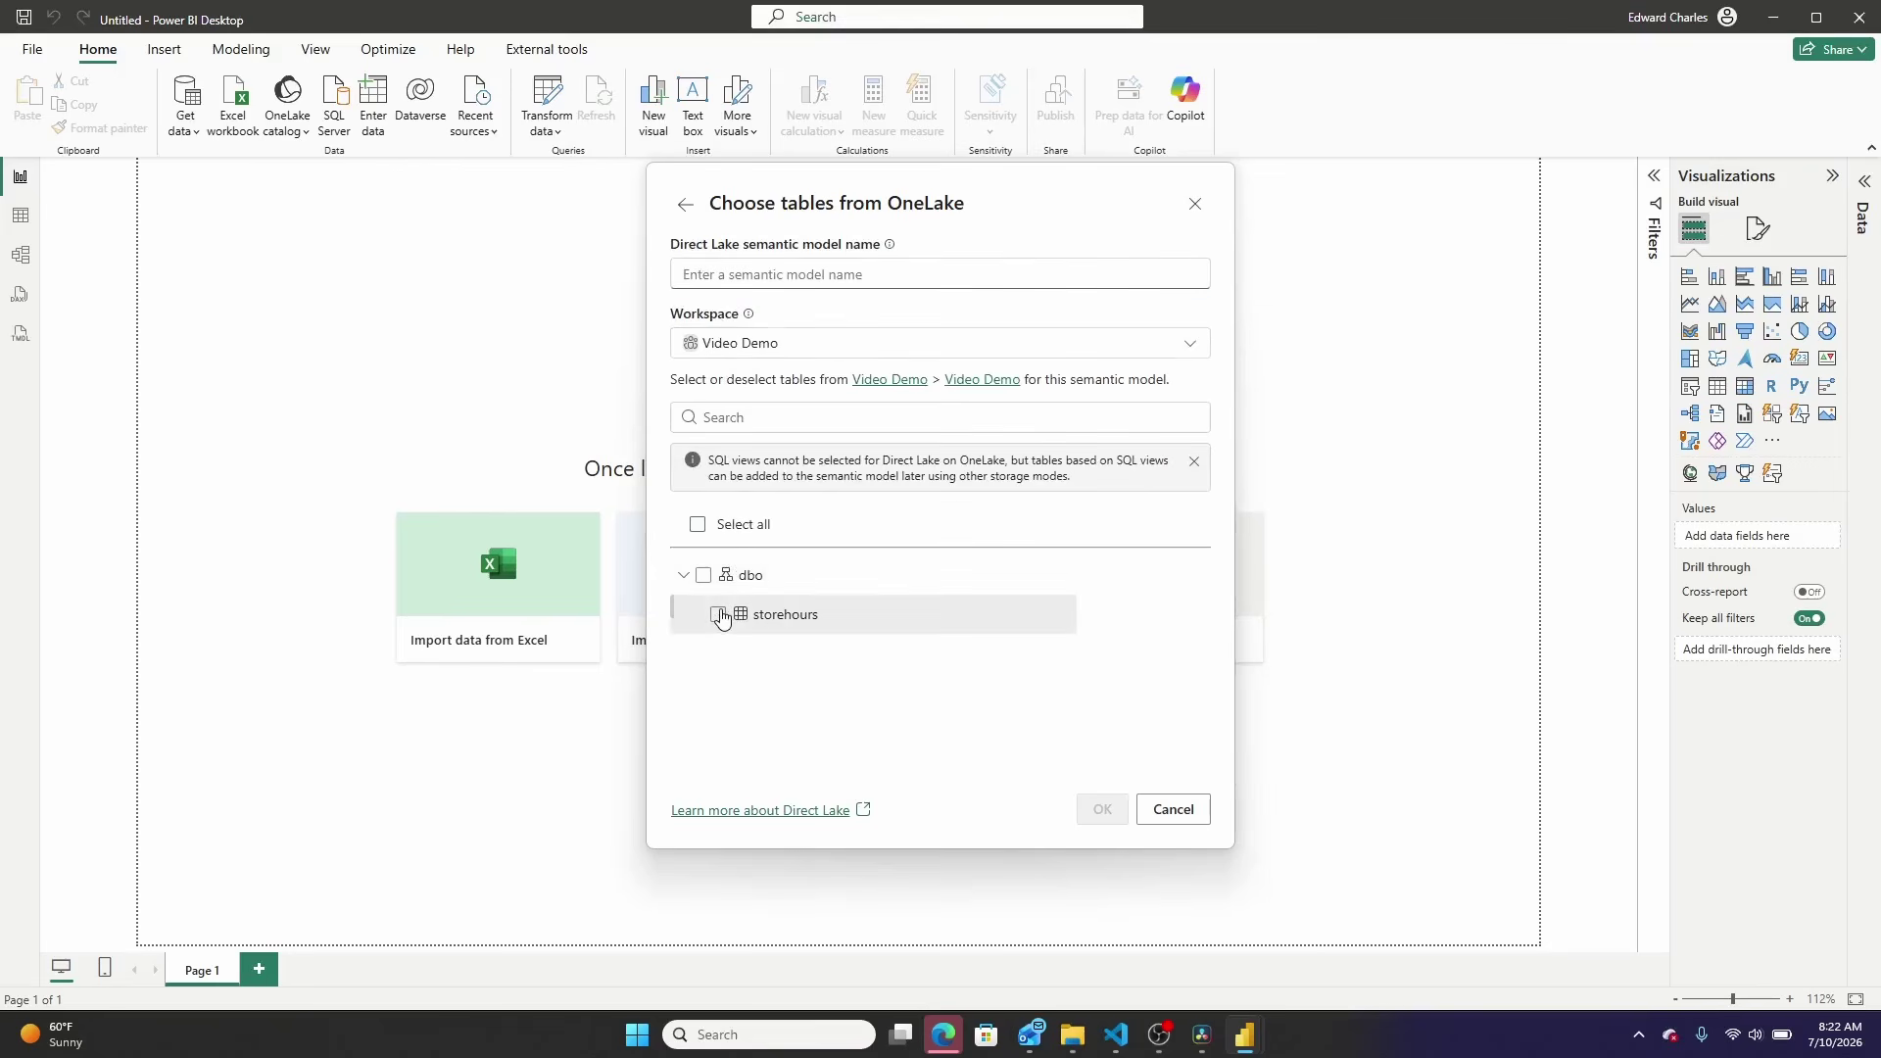
left_click(718, 614)
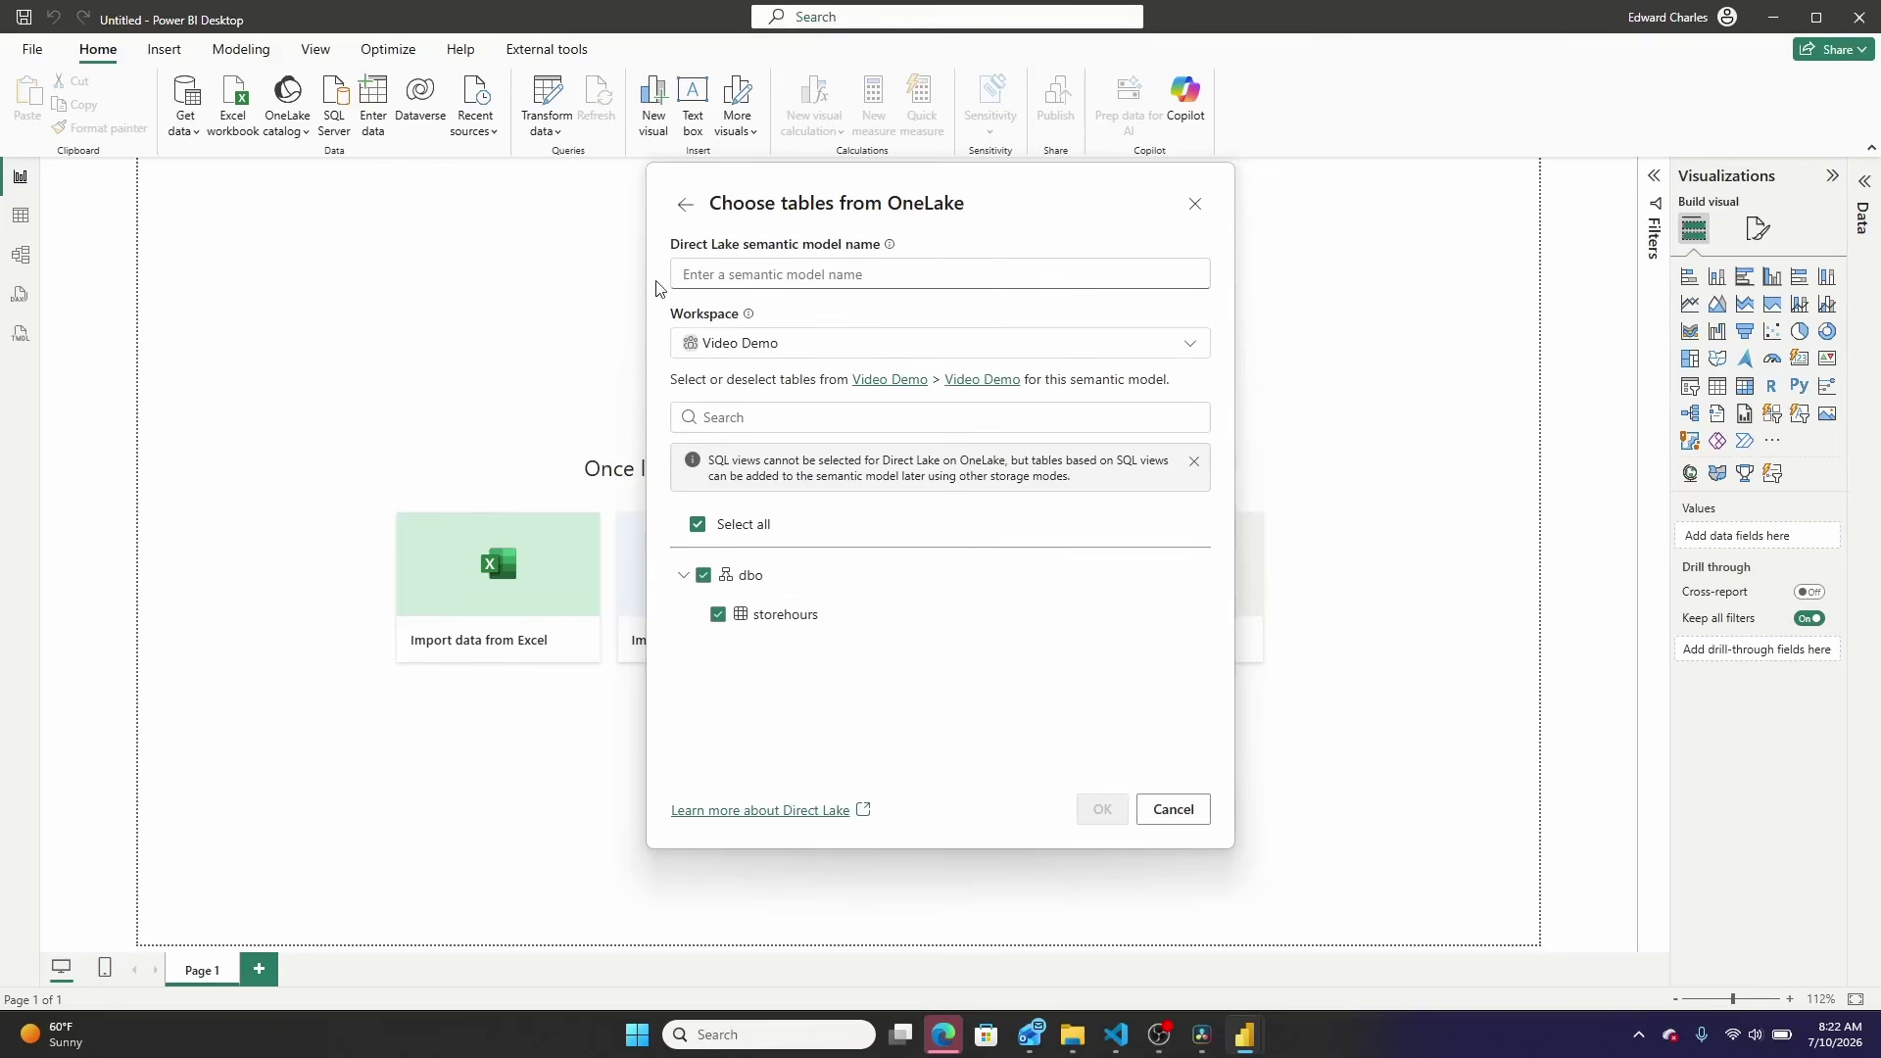
left_click(1163, 819)
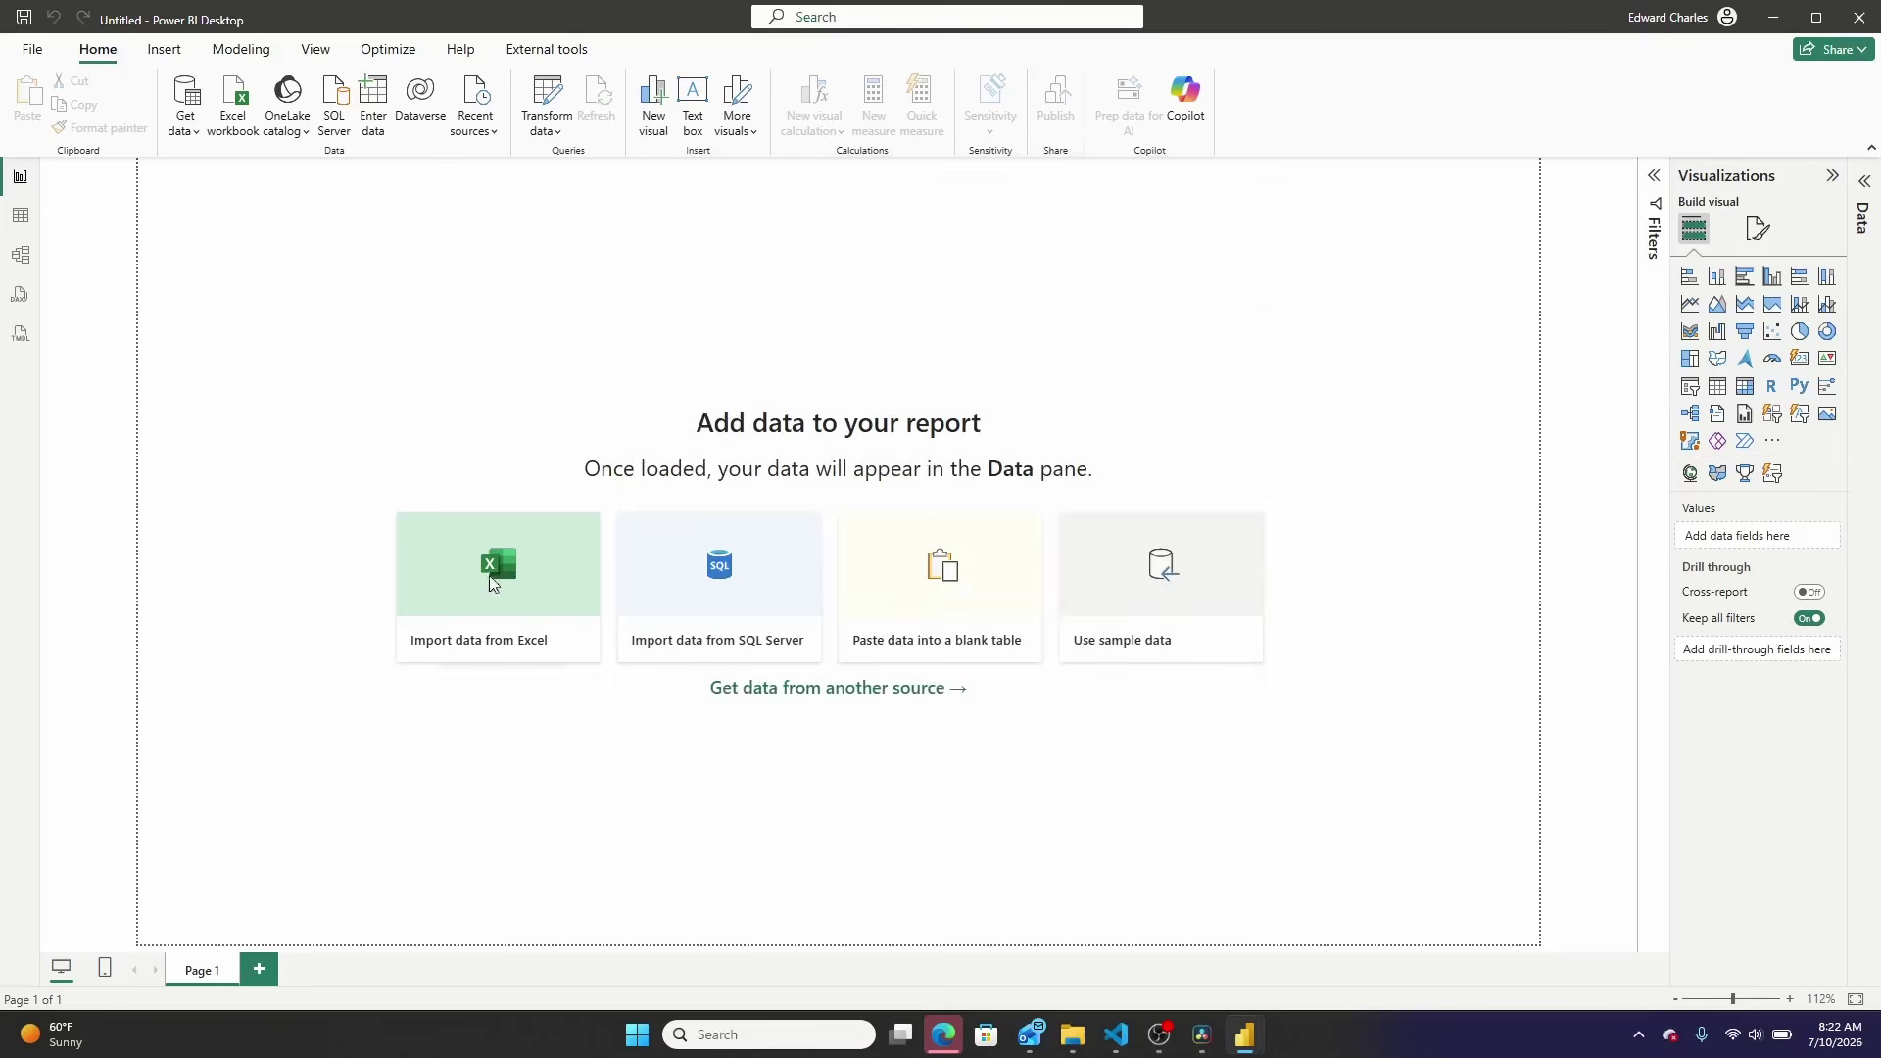
- In Power BI Desktop, find the SQL database connector among all data sources and start a connection with it
left_click(185, 128)
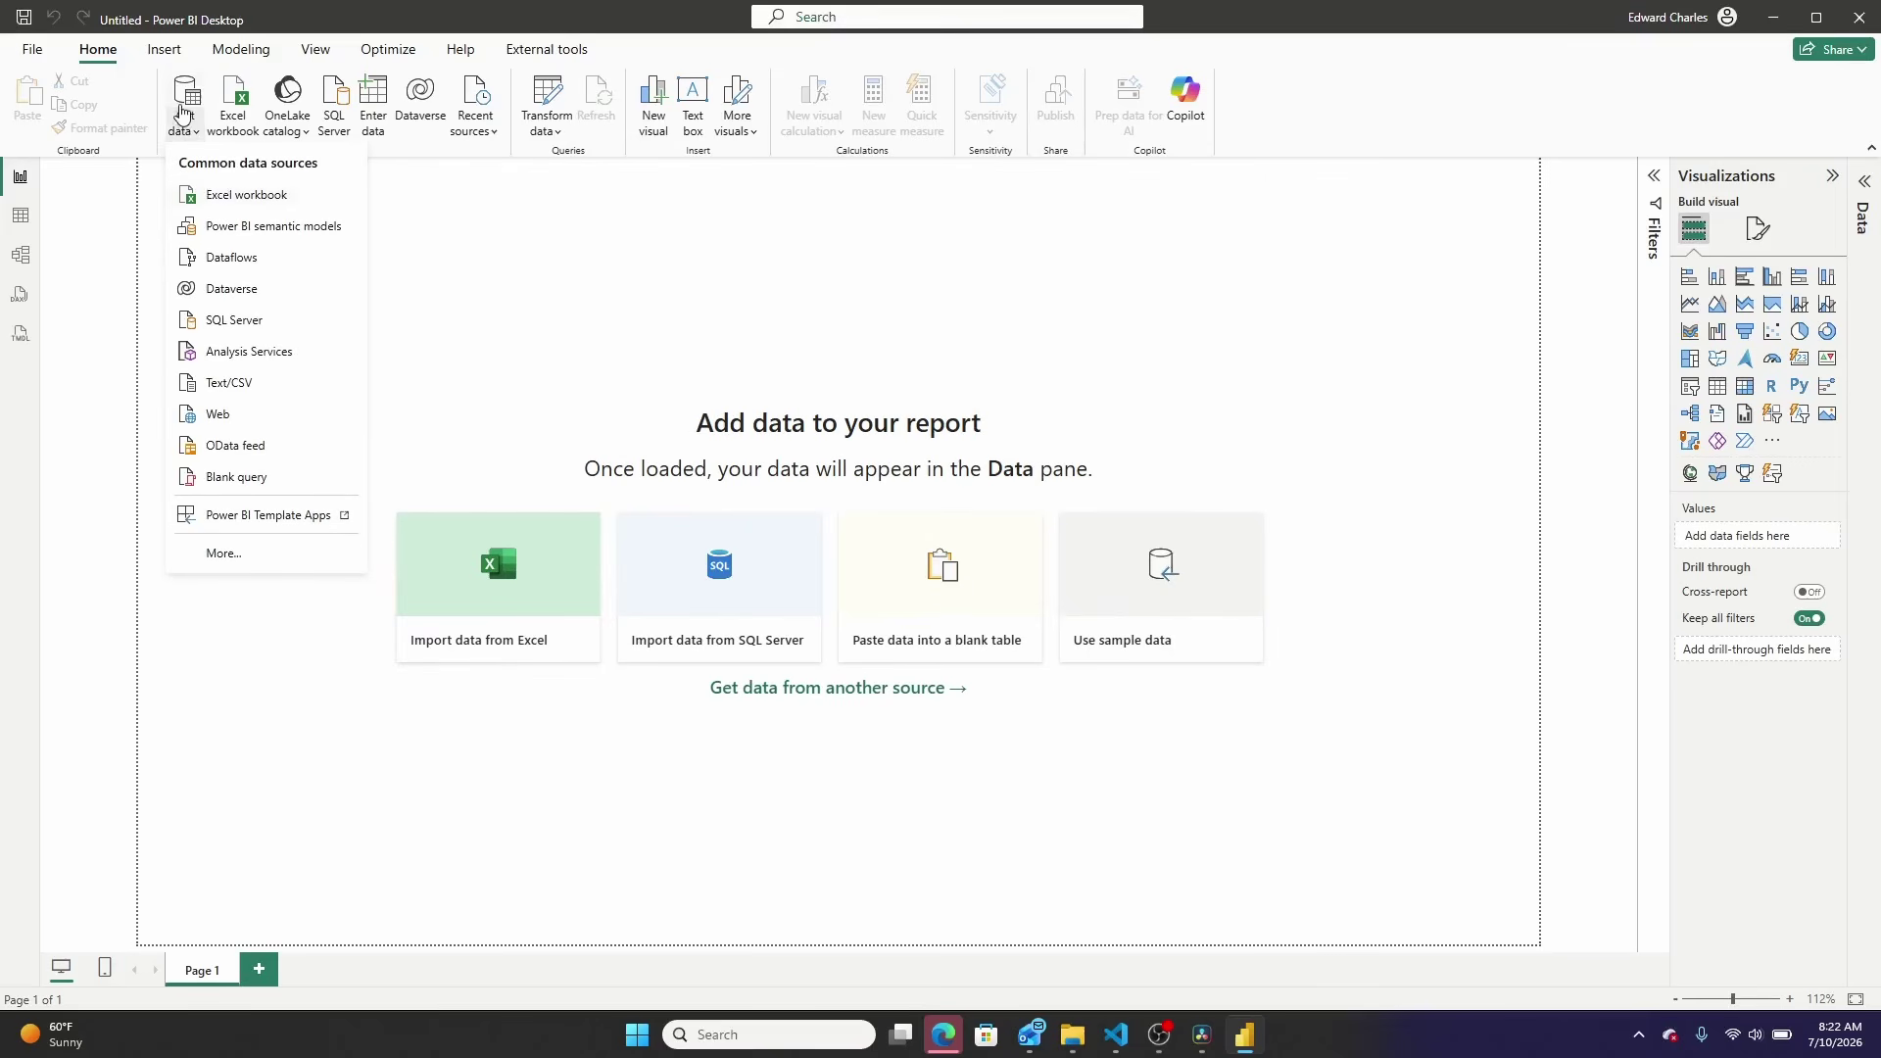
left_click(210, 555)
type("sql")
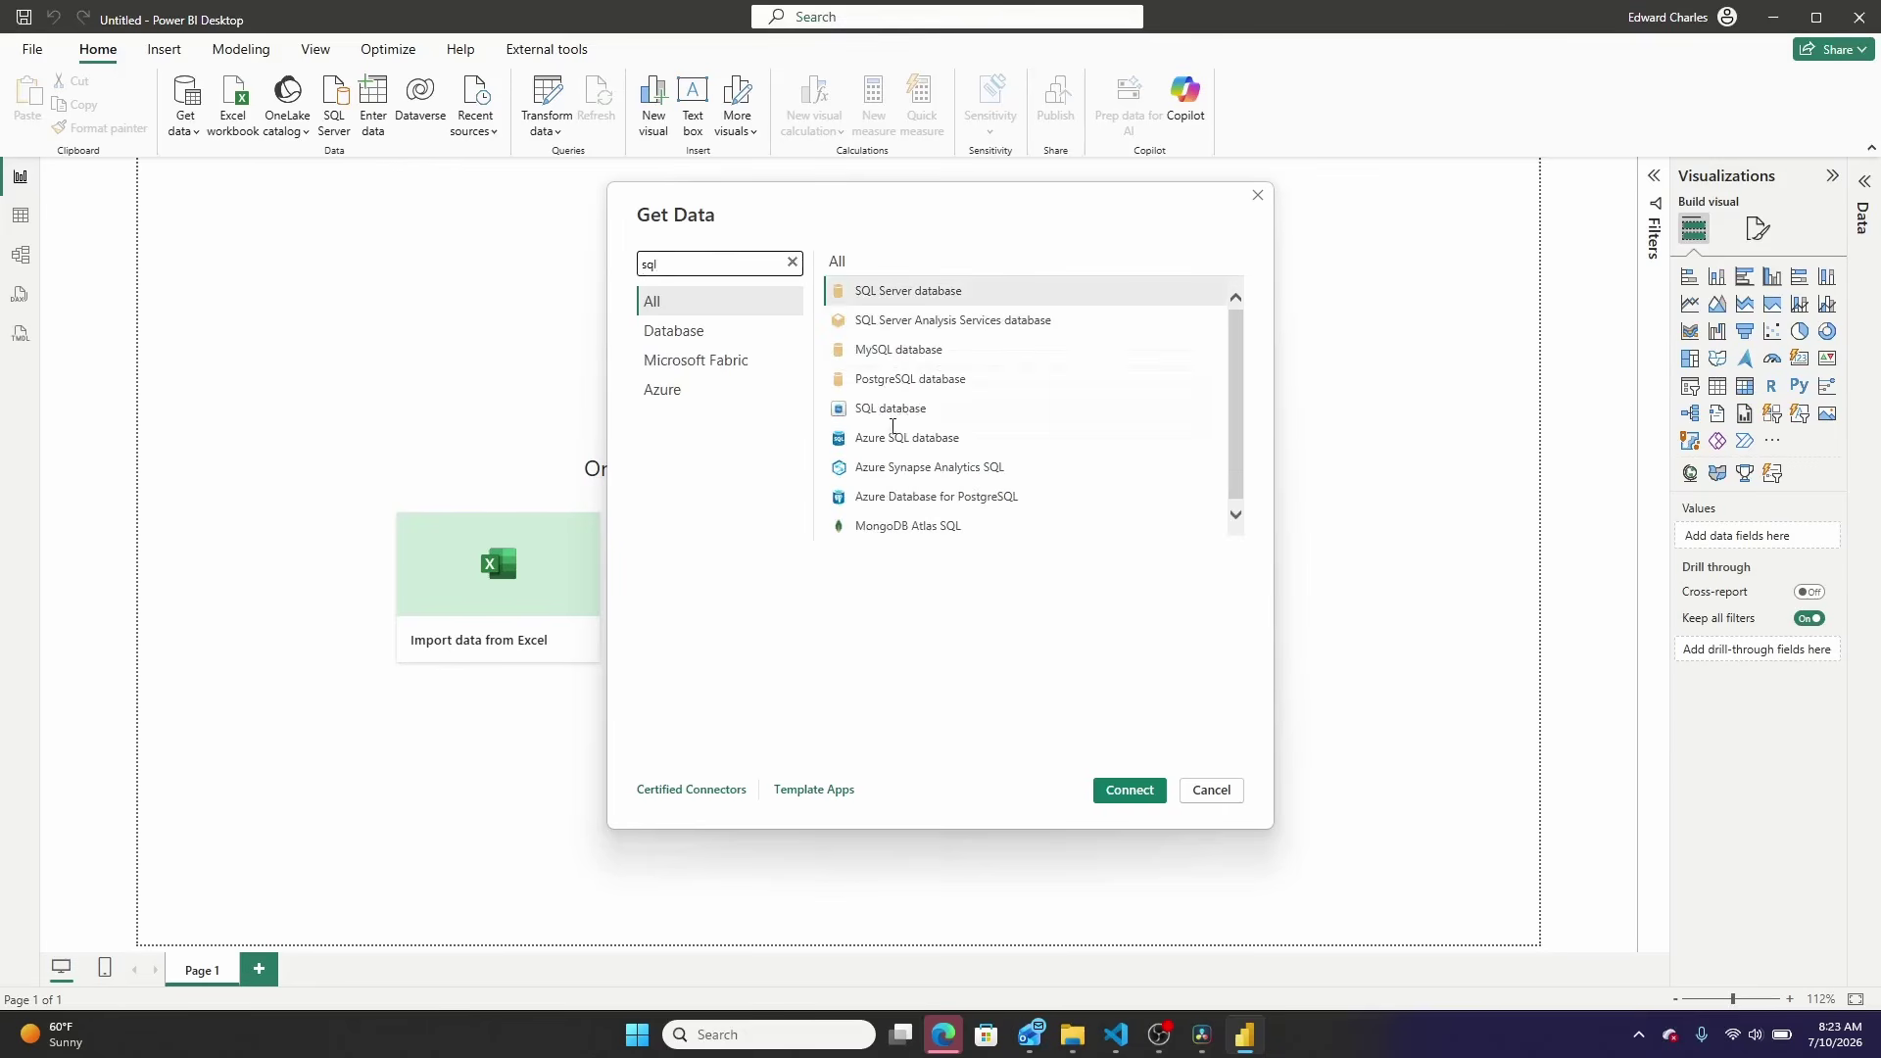
left_click(897, 409)
left_click(1129, 791)
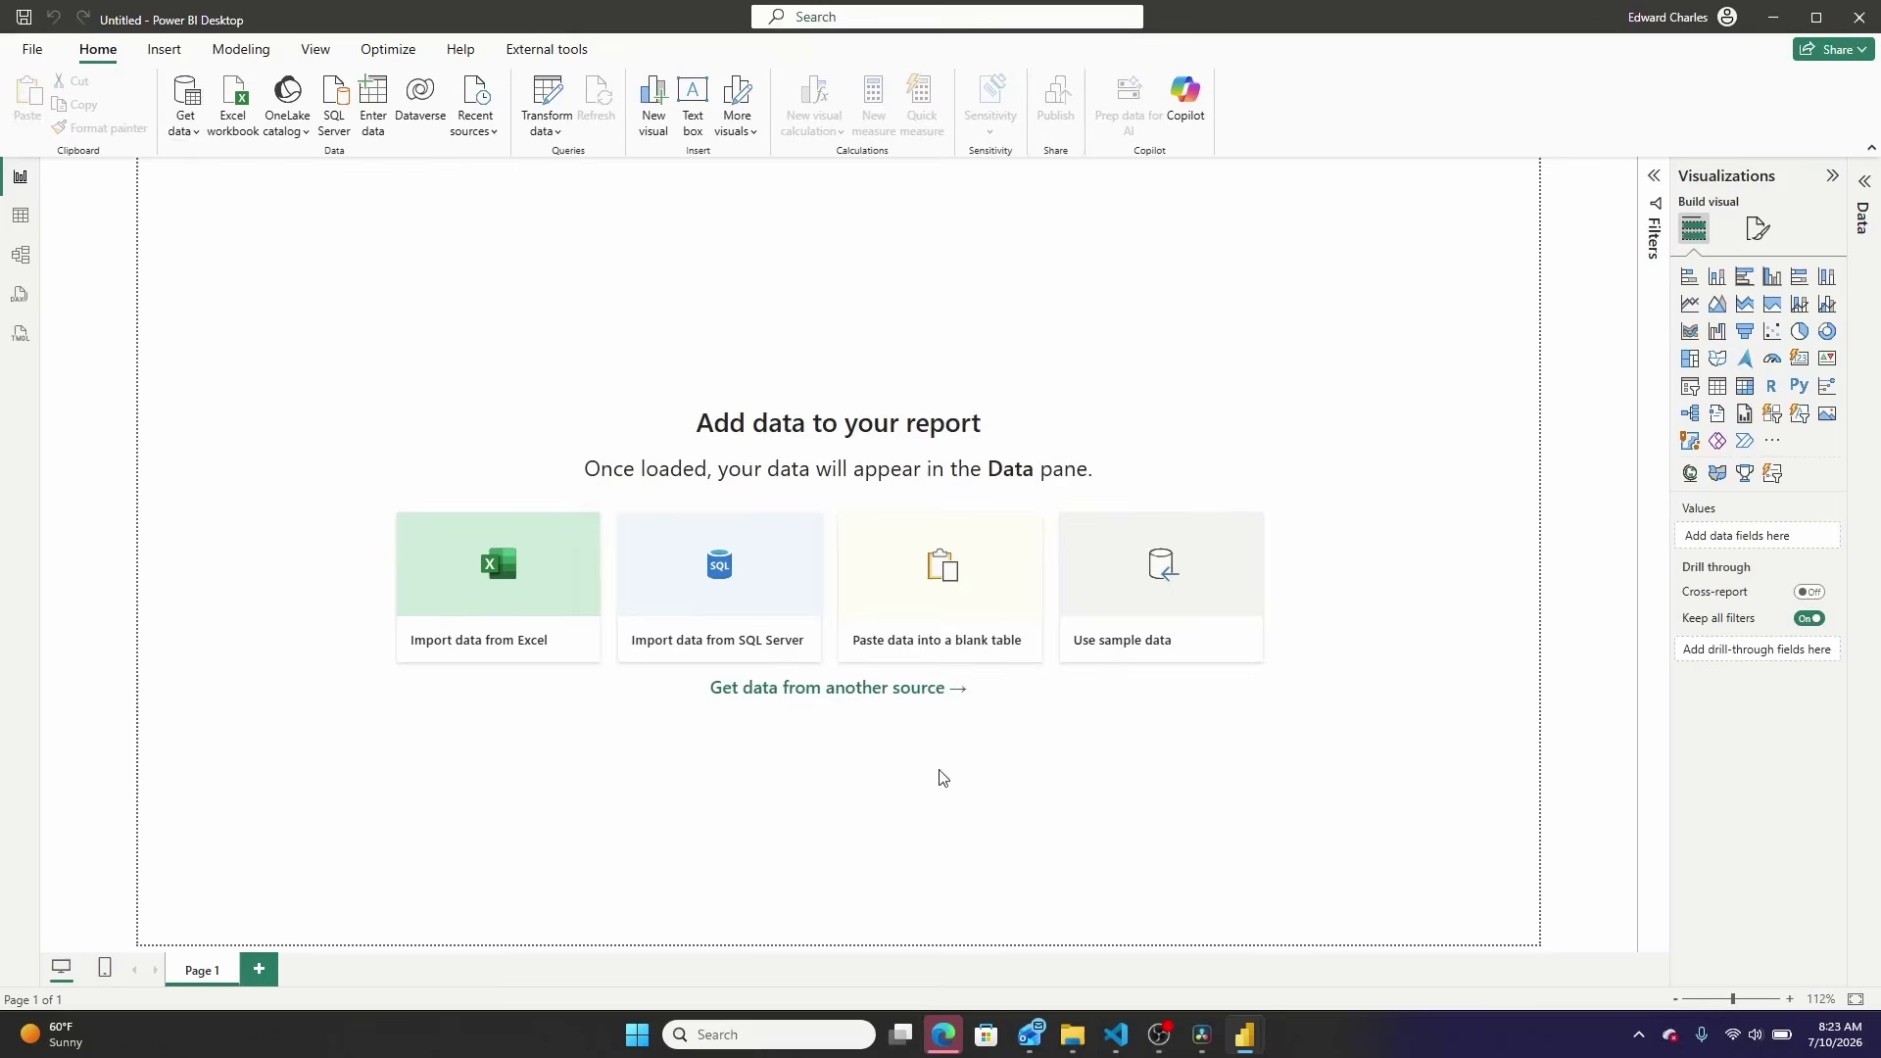
- Connect to the Video Demo SQL database and select its storehours table for the semantic model
left_click(521, 393)
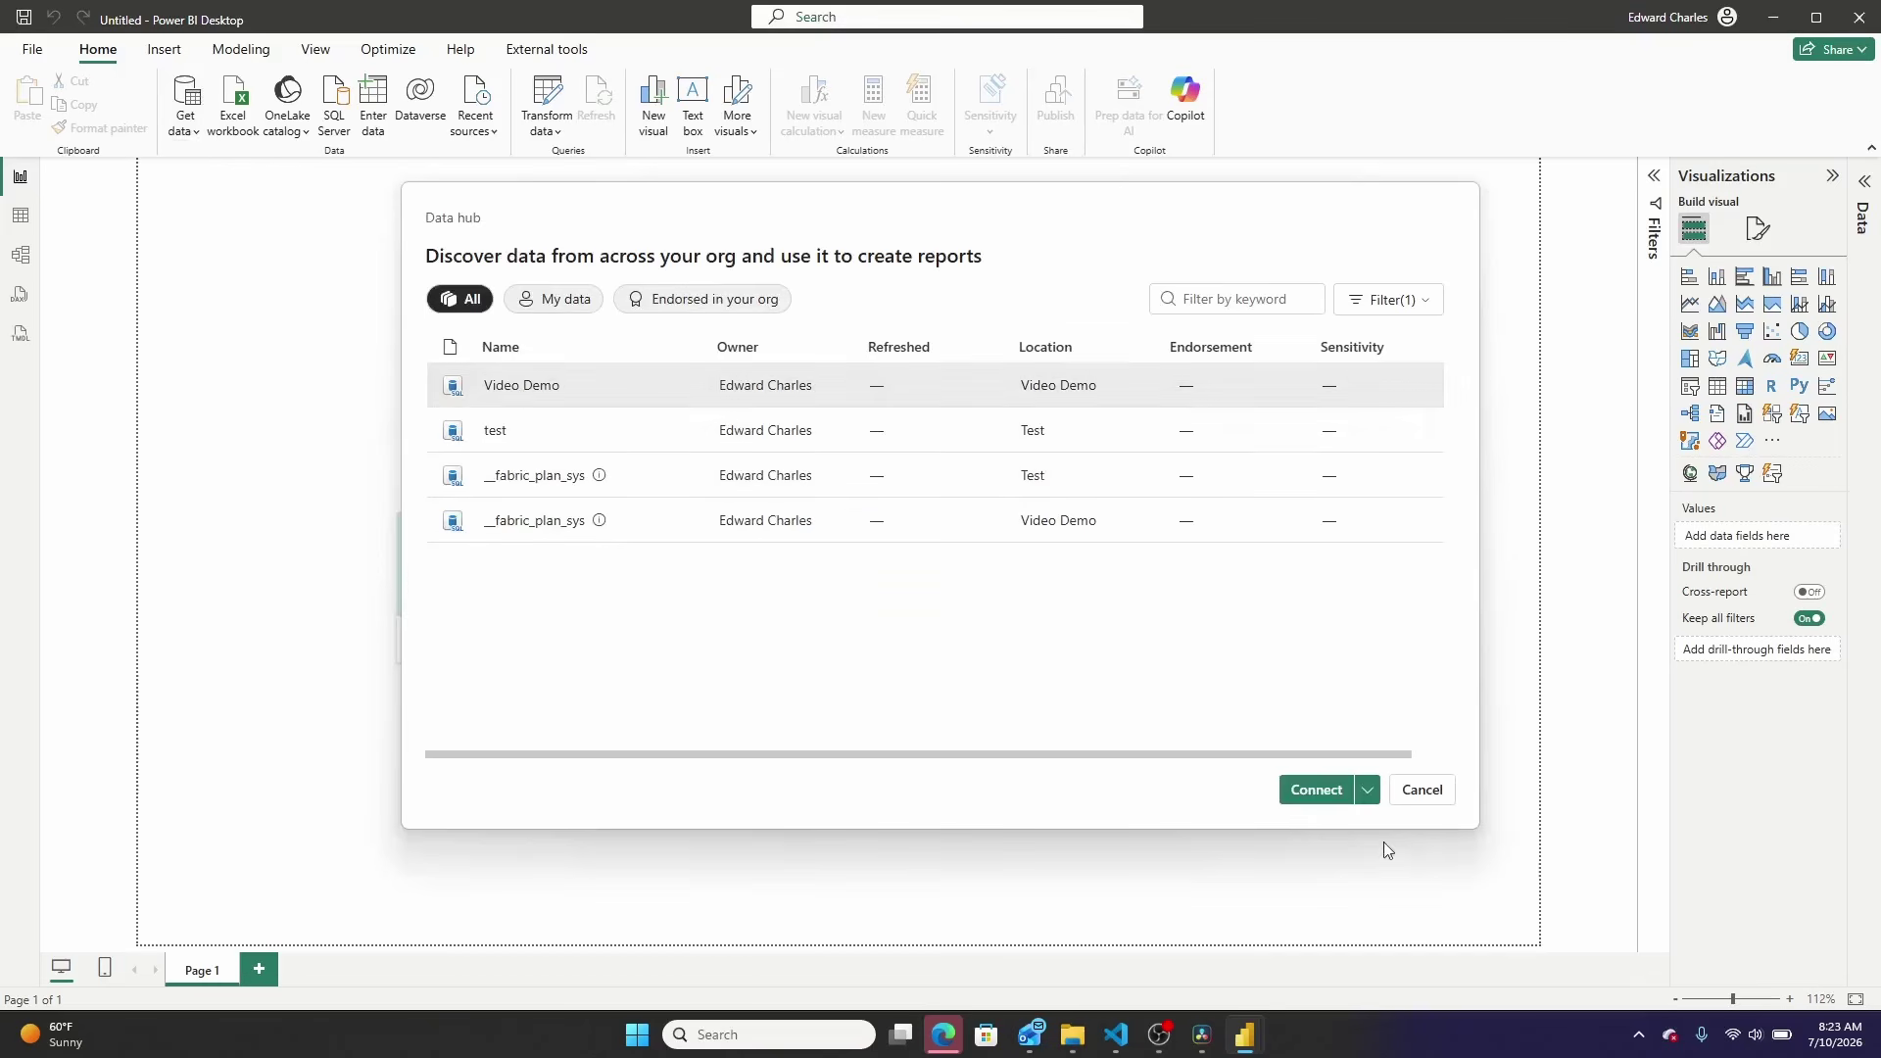
left_click(1332, 789)
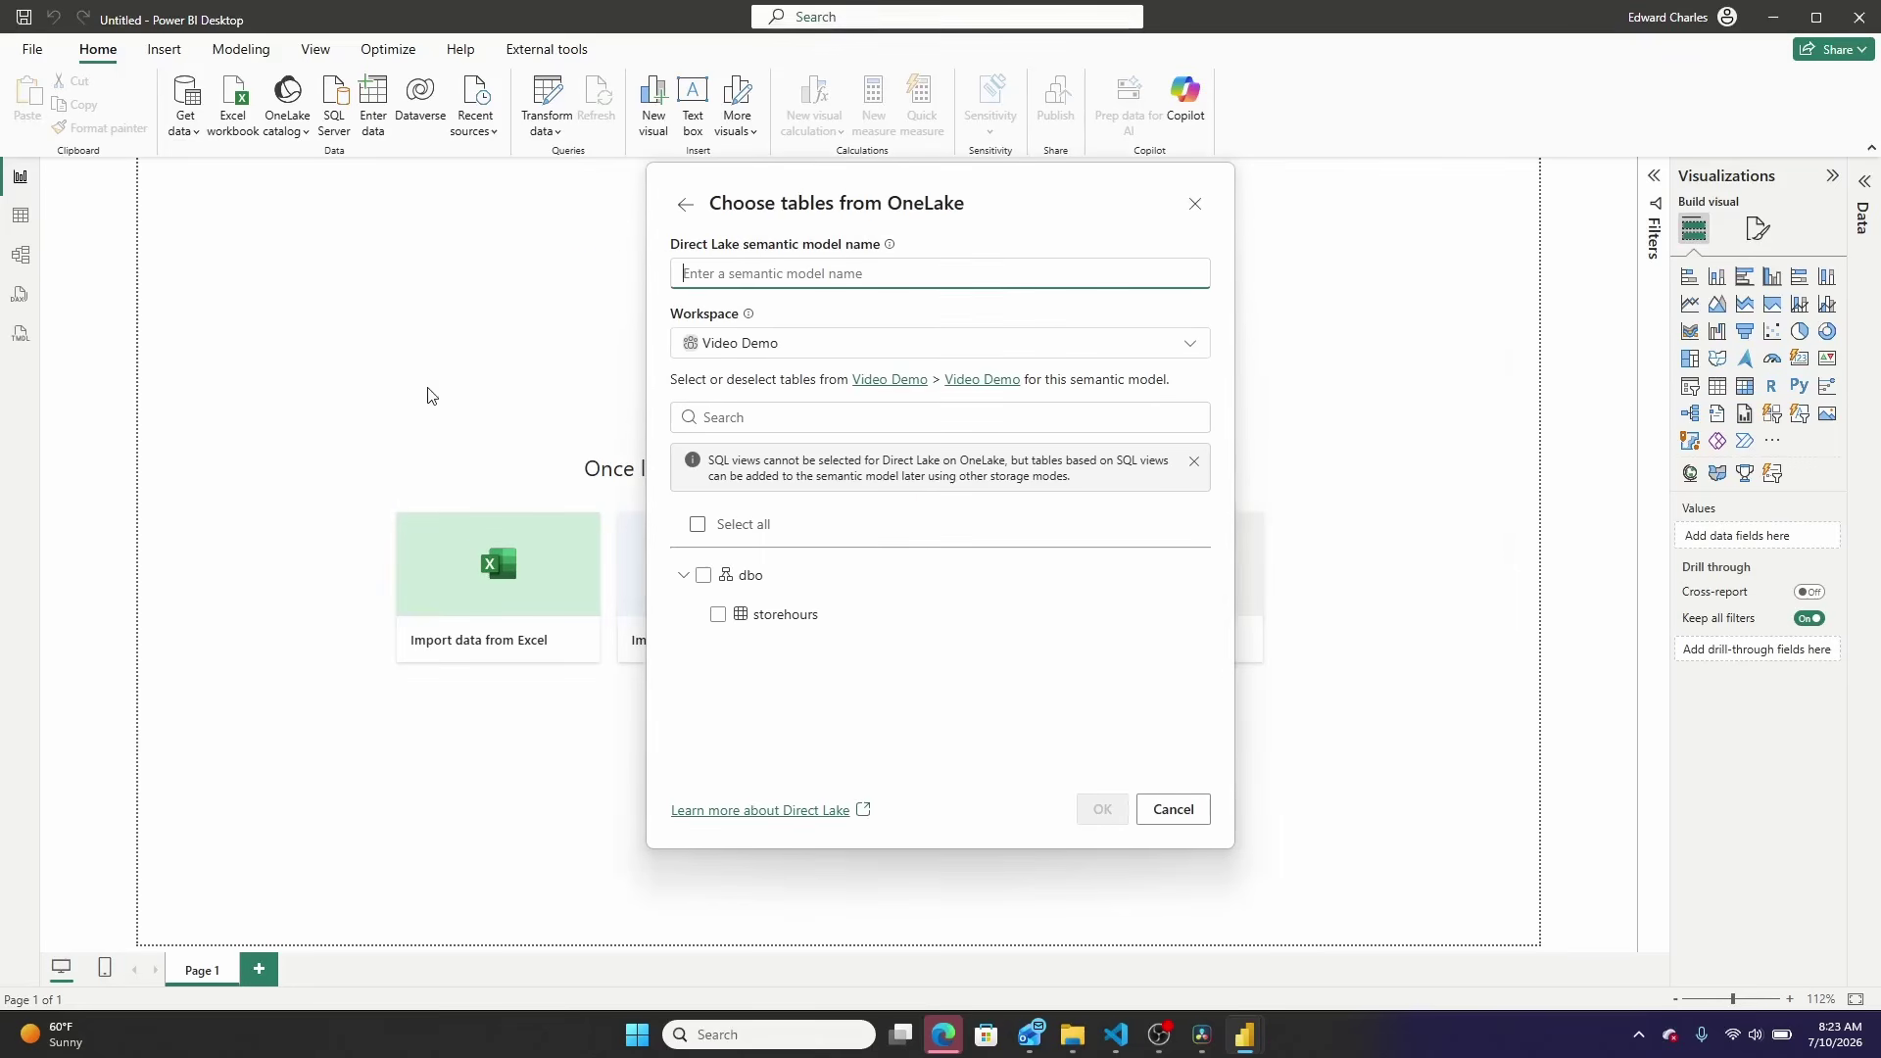
left_click(718, 616)
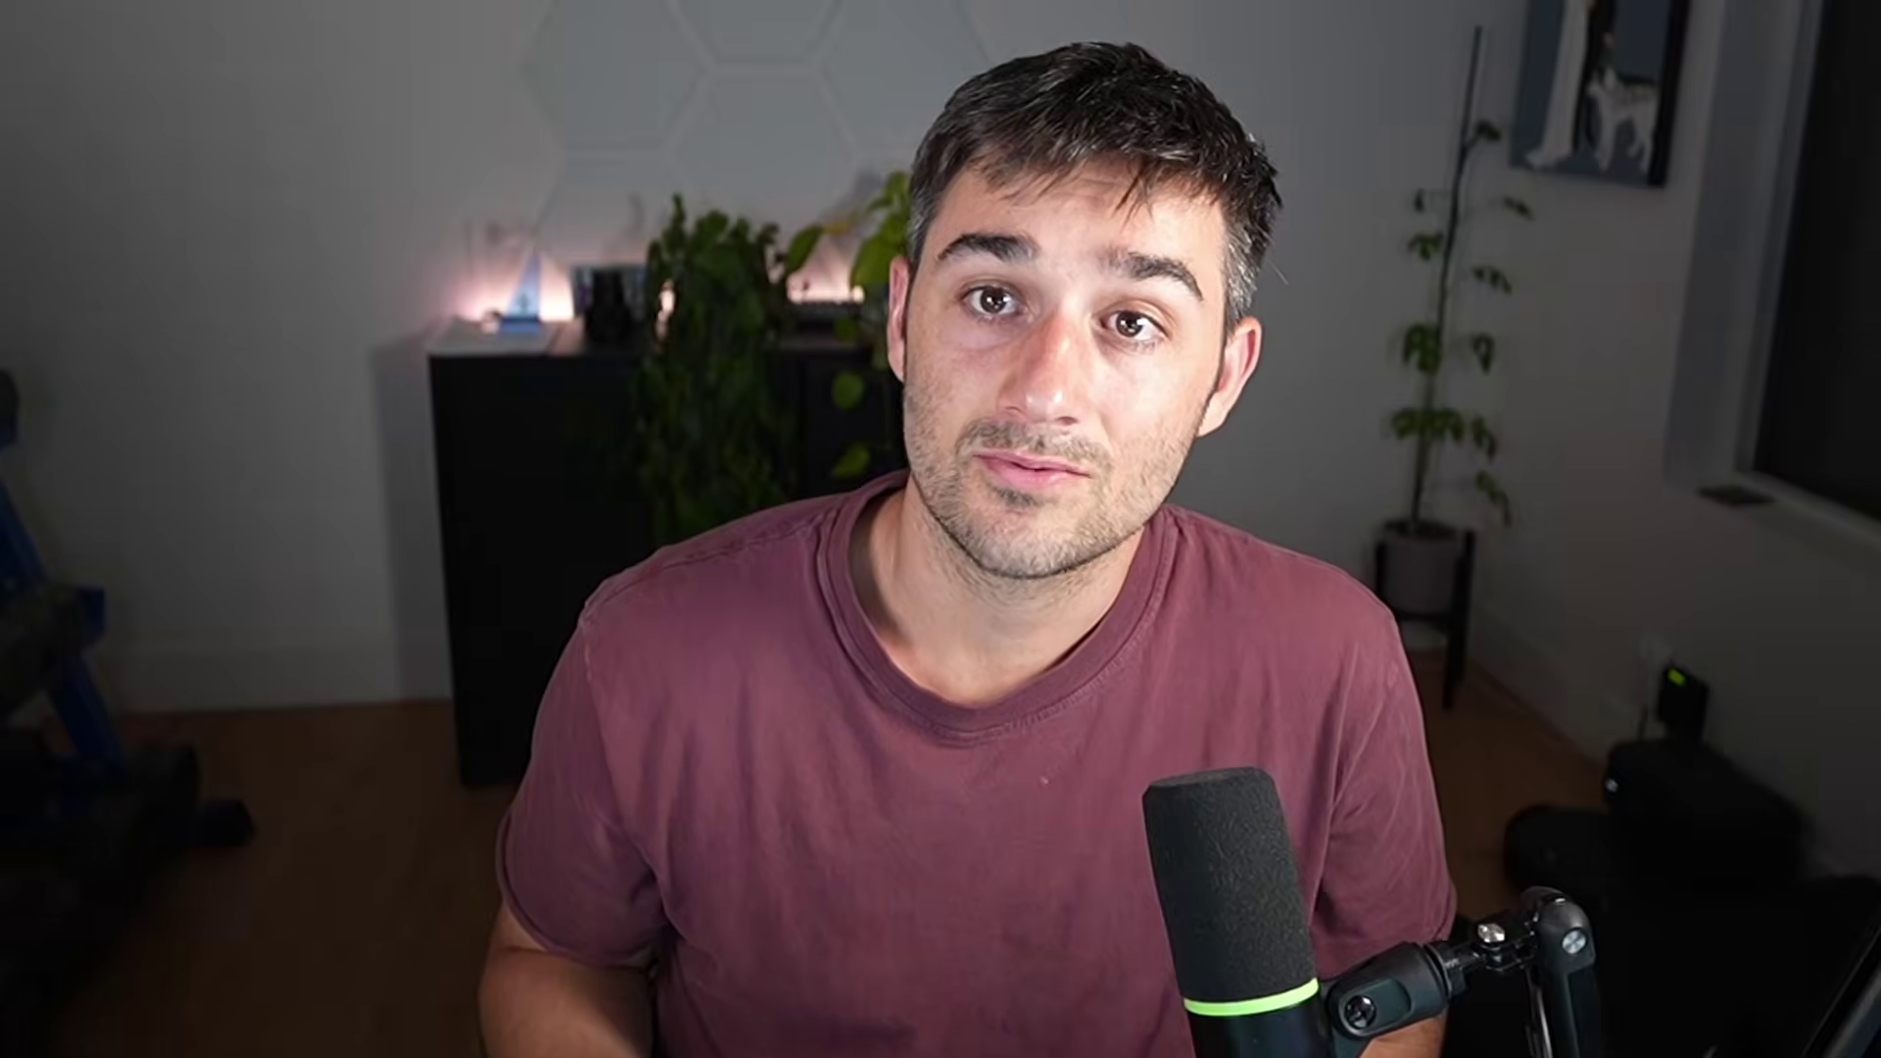